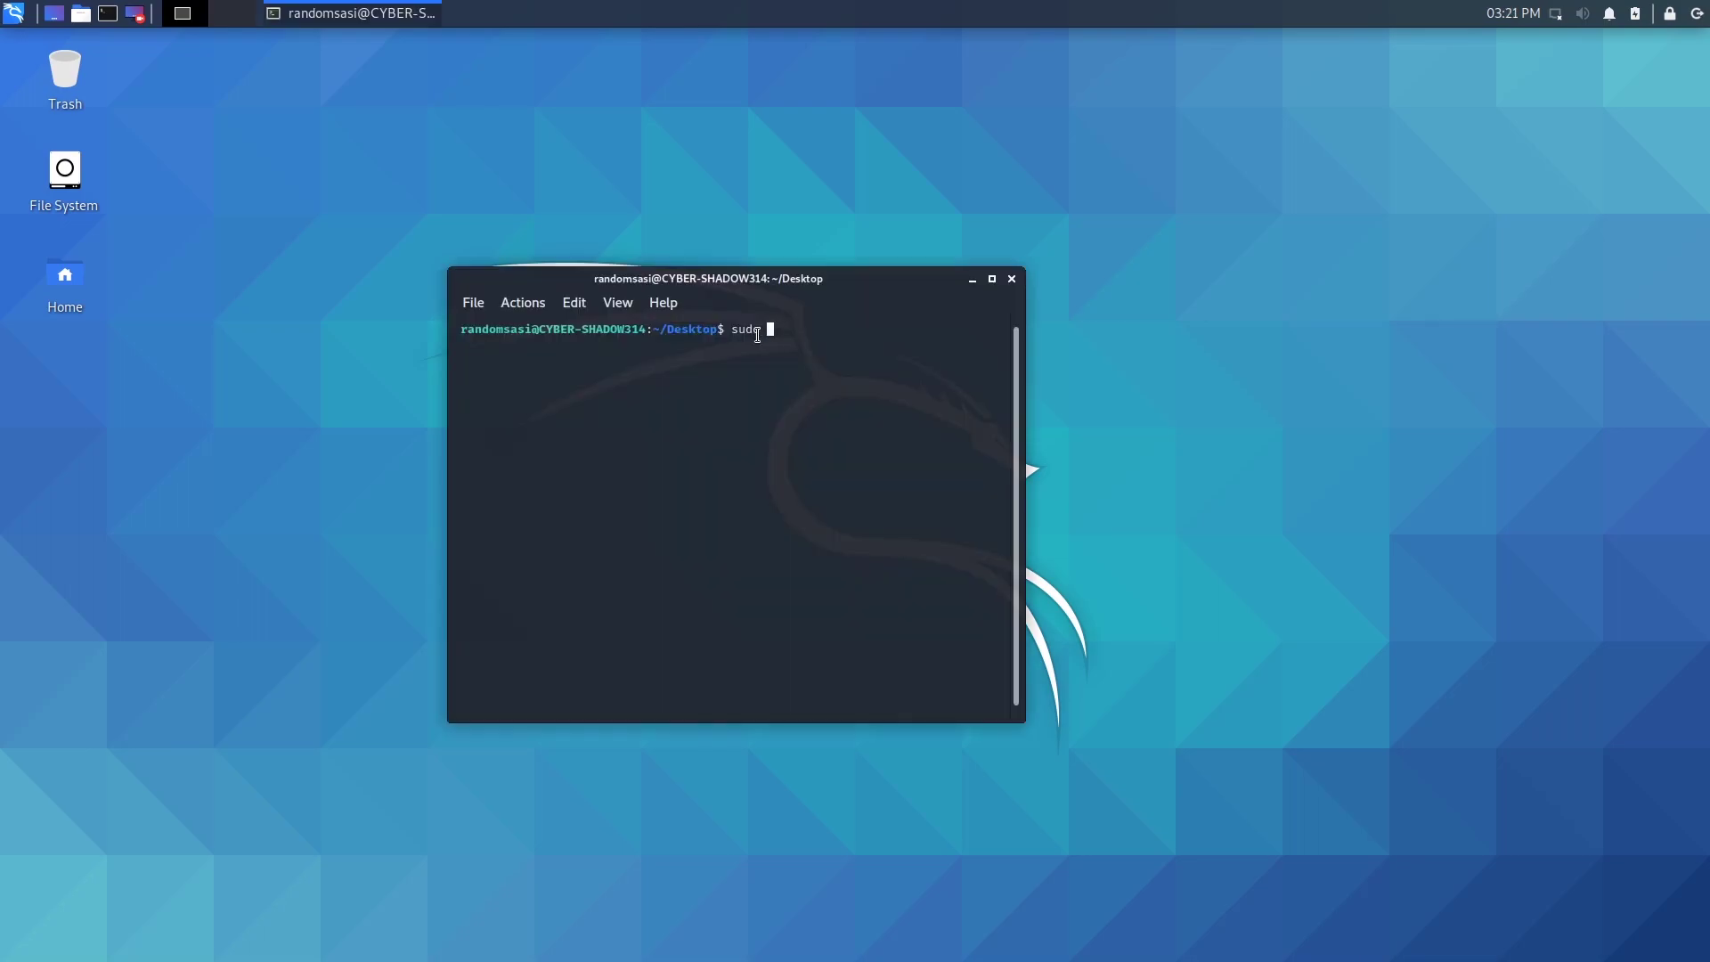
# Run apt update in the Kali terminal, open a new Firefox tab, then switch to Windows.
pyautogui.write('apt update')
pyautogui.press('Return')
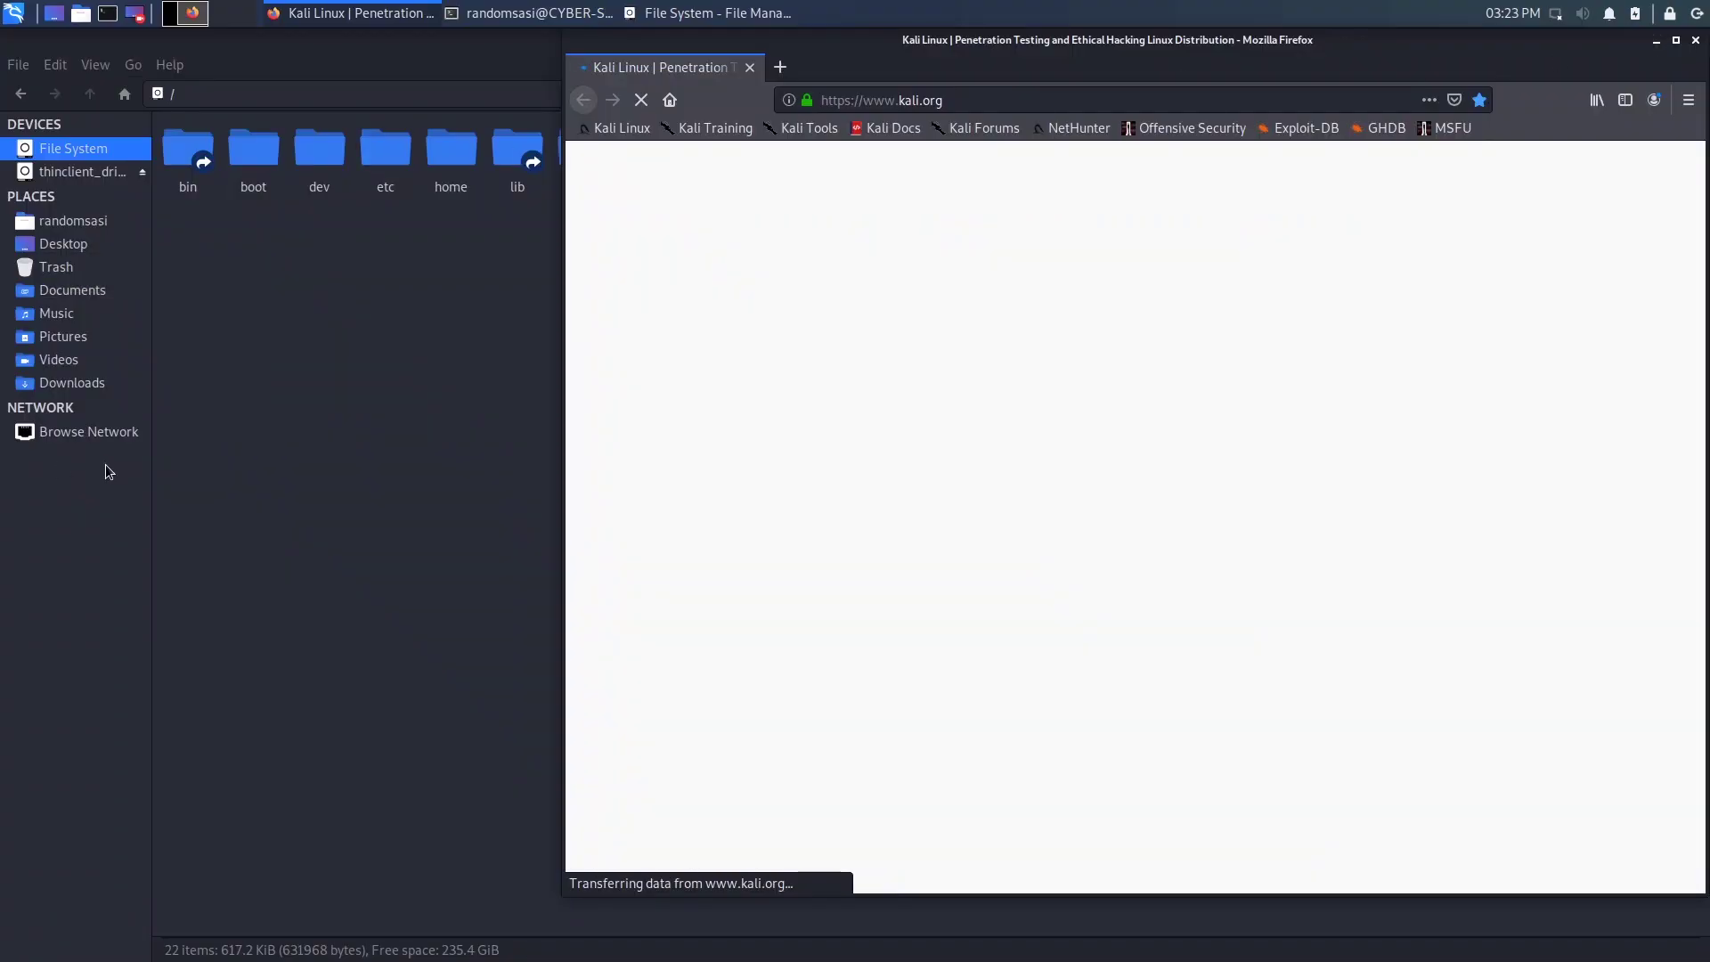
pyautogui.click(16, 11)
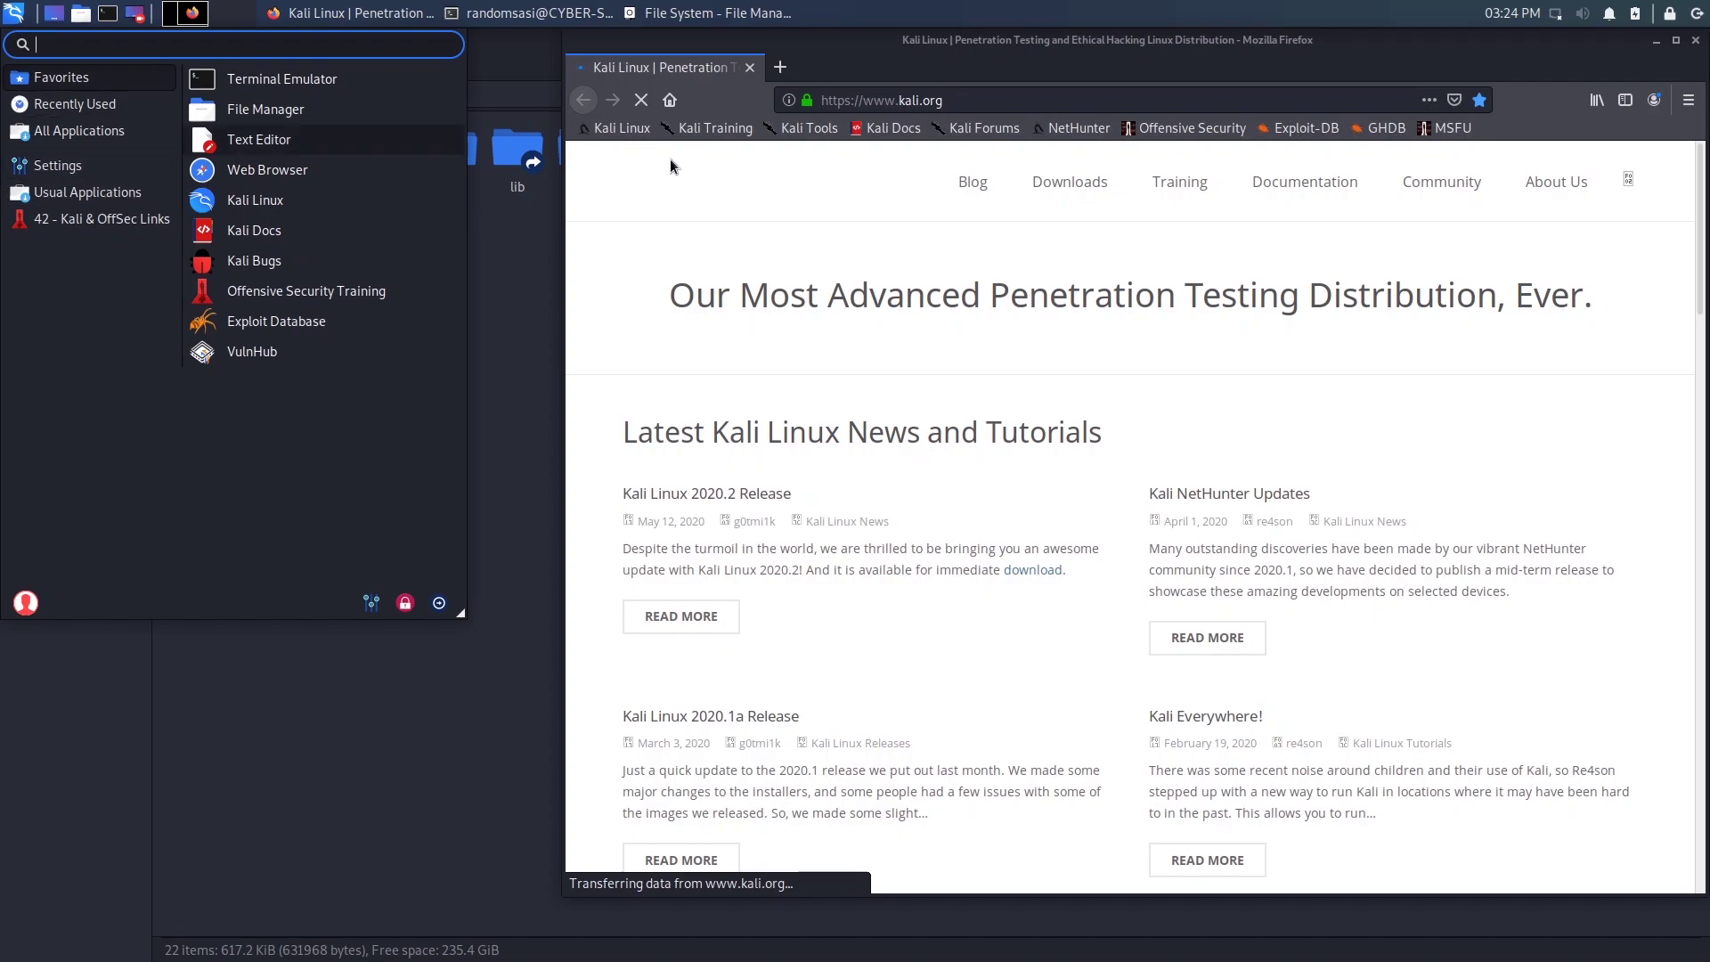
pyautogui.click(792, 66)
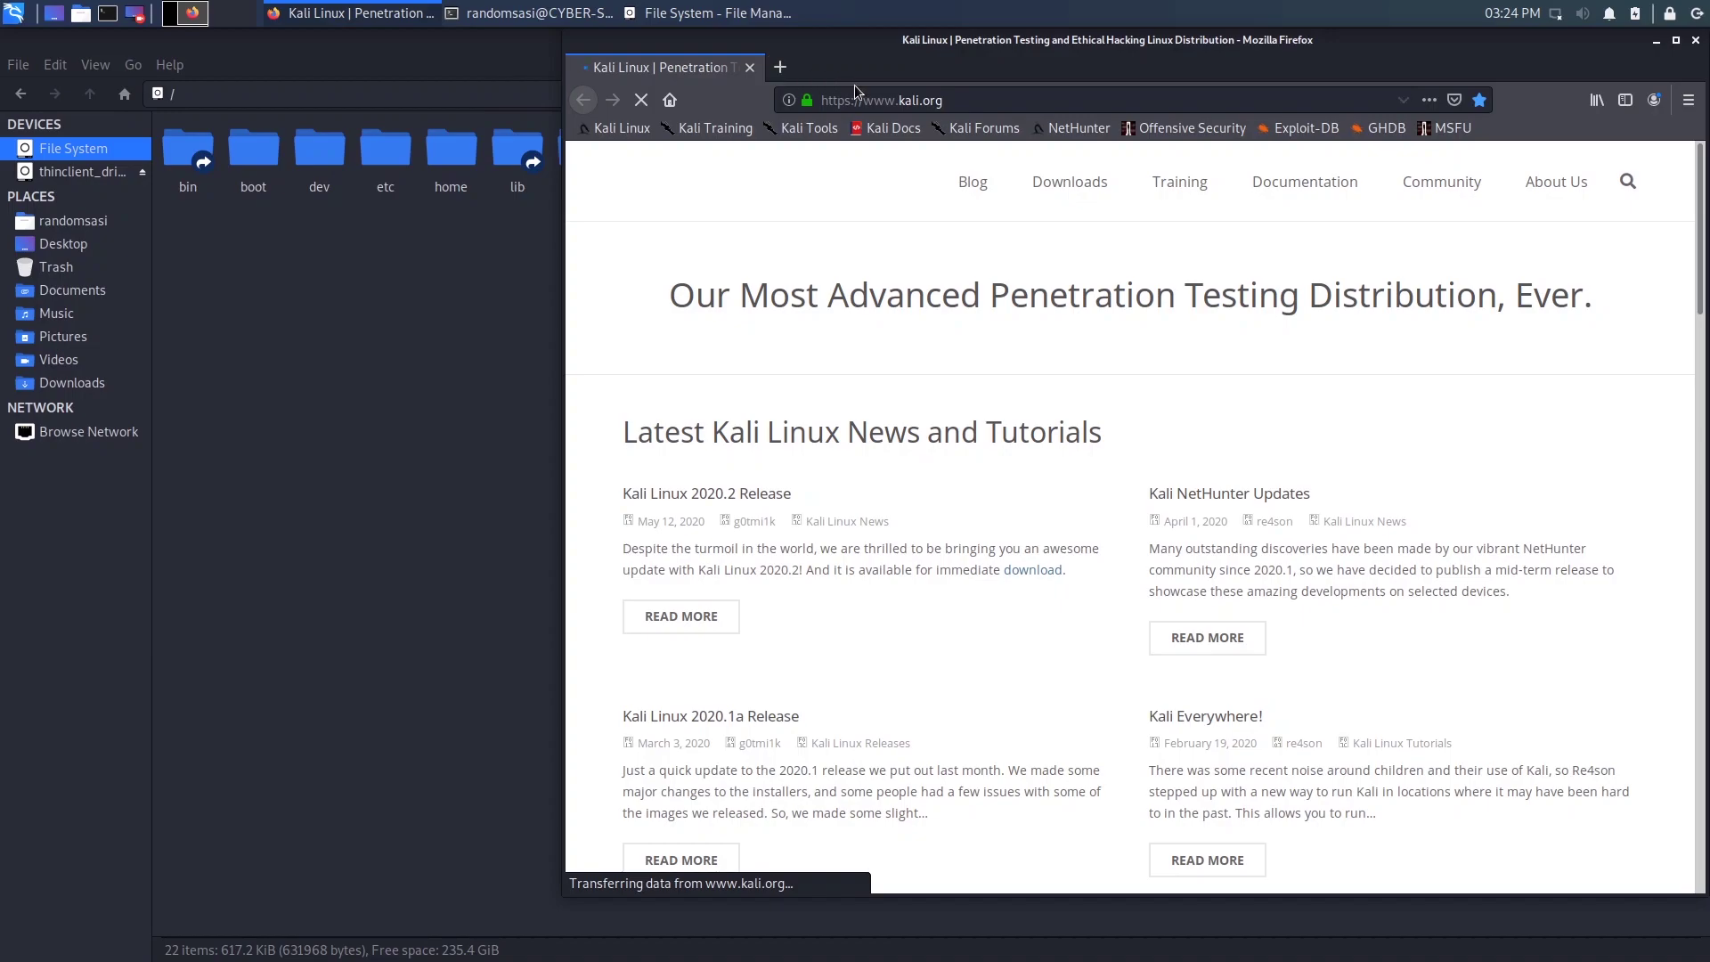
pyautogui.click(787, 71)
pyautogui.press('super')
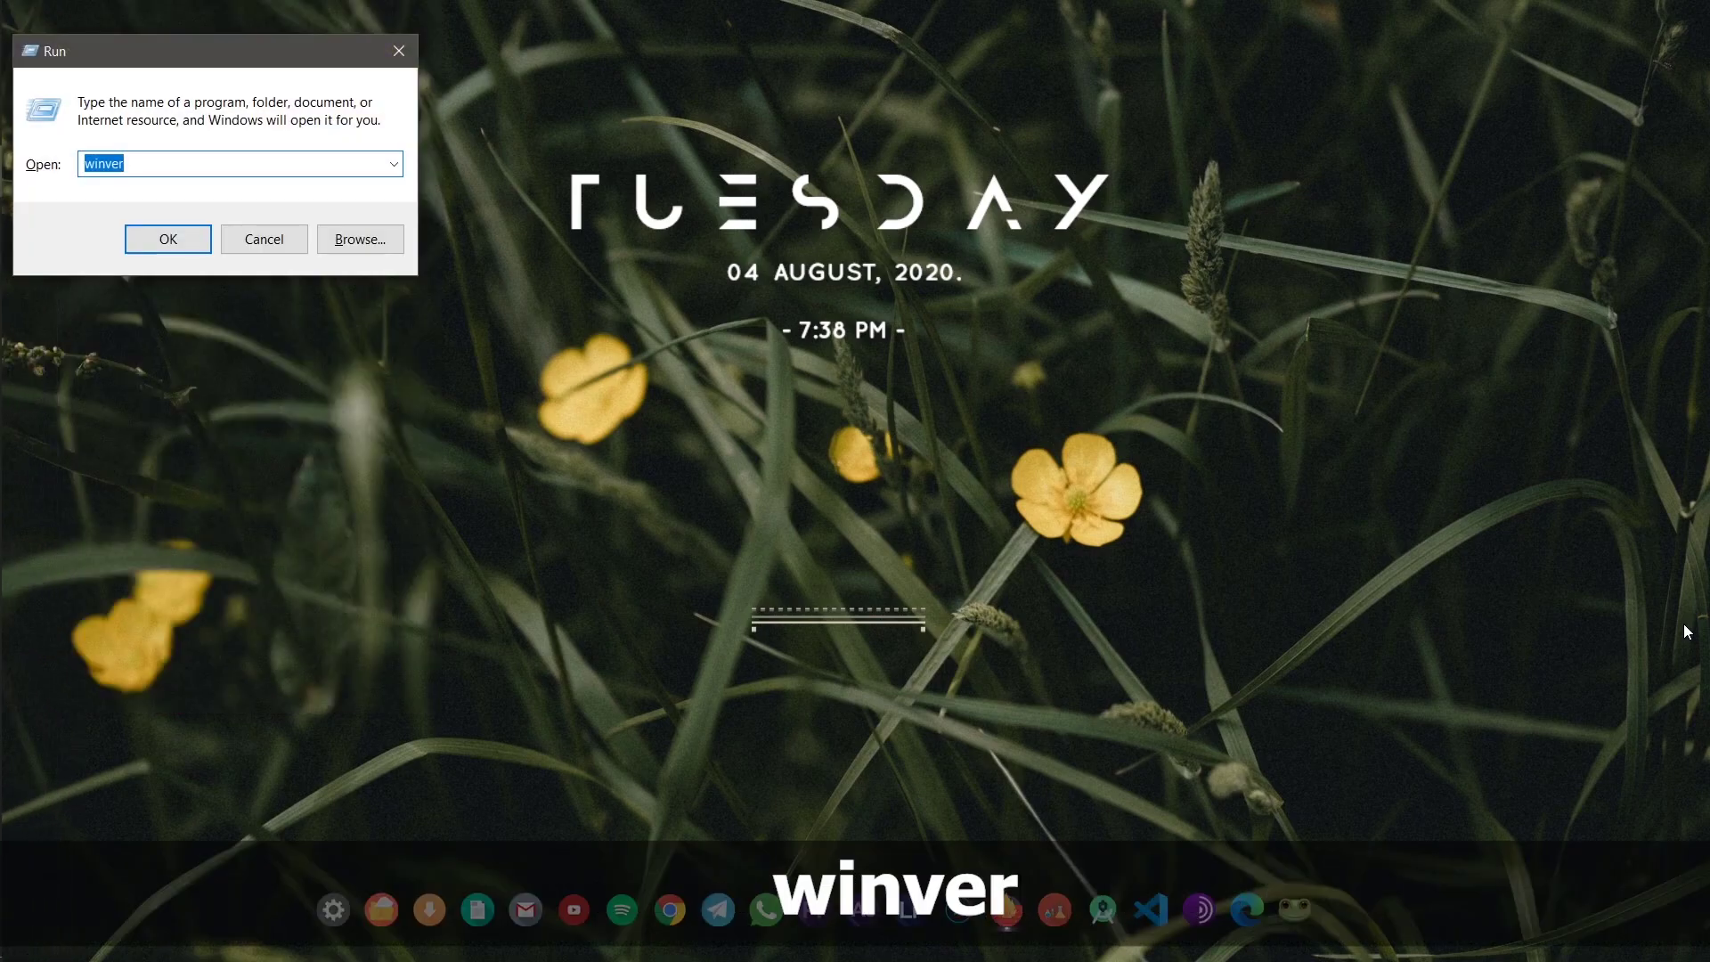
# Run winver to confirm the installed Windows version is 2004.
pyautogui.write('winver')
pyautogui.press('Return')
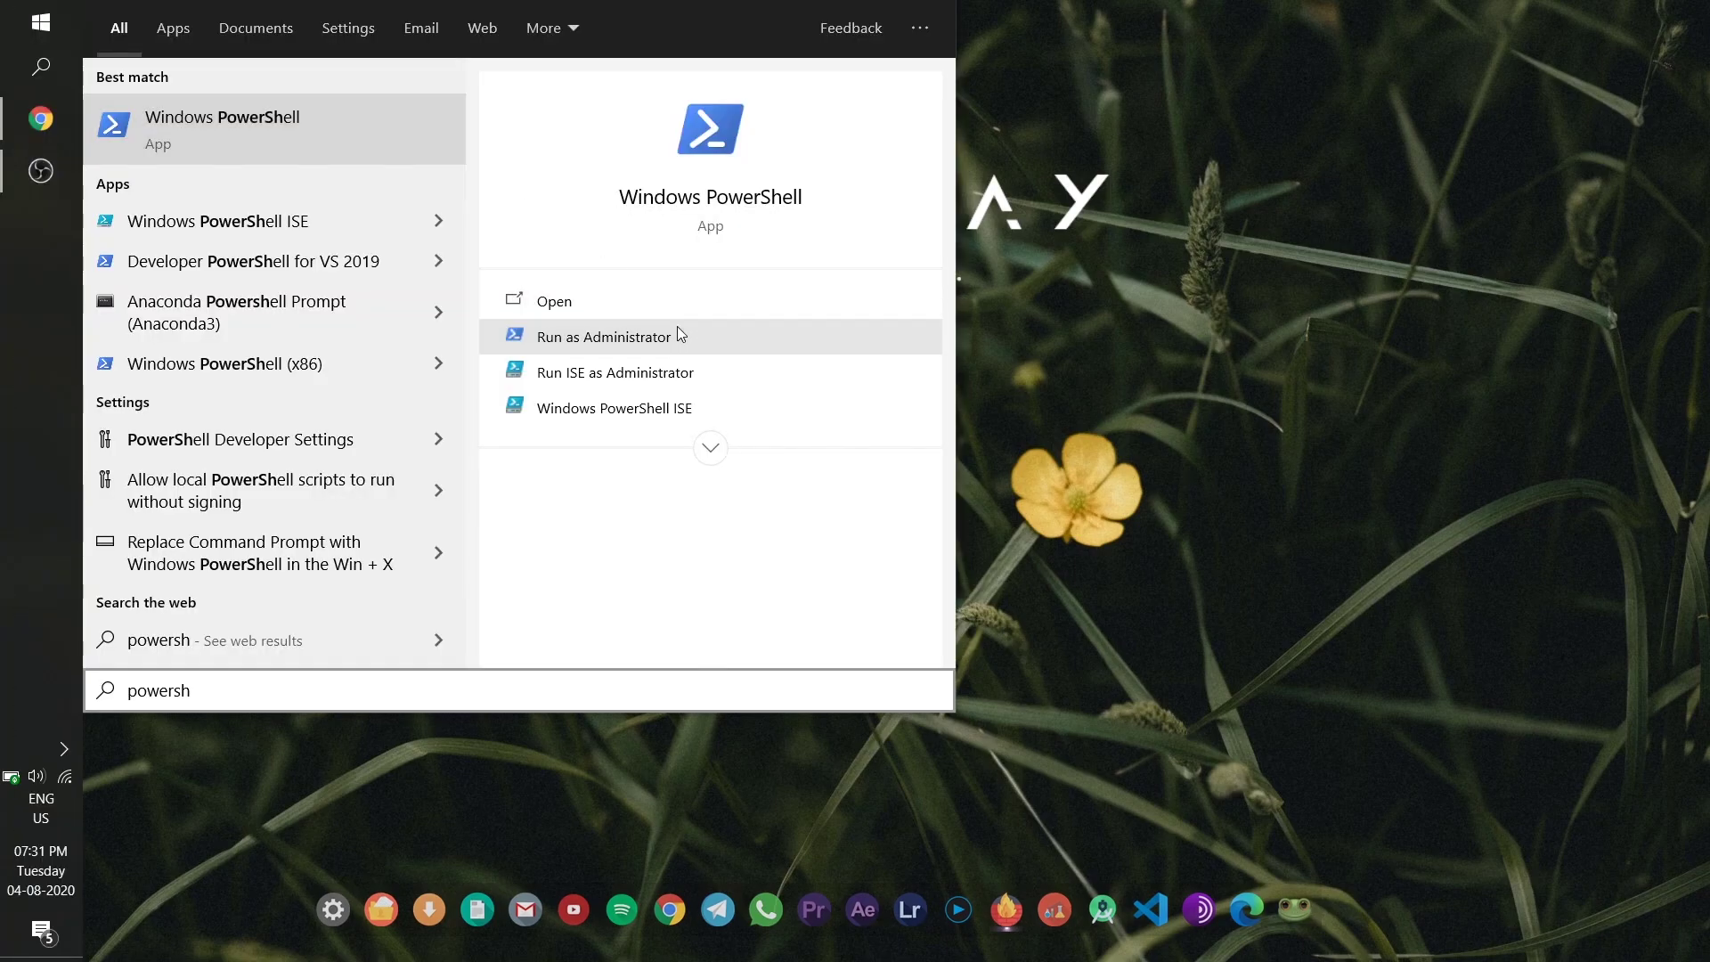
# In an administrator PowerShell, run Enable-WindowsOptionalFeature for Microsoft-Windows-Subsystem-Linux.
pyautogui.click(604, 336)
pyautogui.write('Enable-WindowsOptionalFeature -Online -FeatureName Microsoft-Windows-Subsystem-Linux')
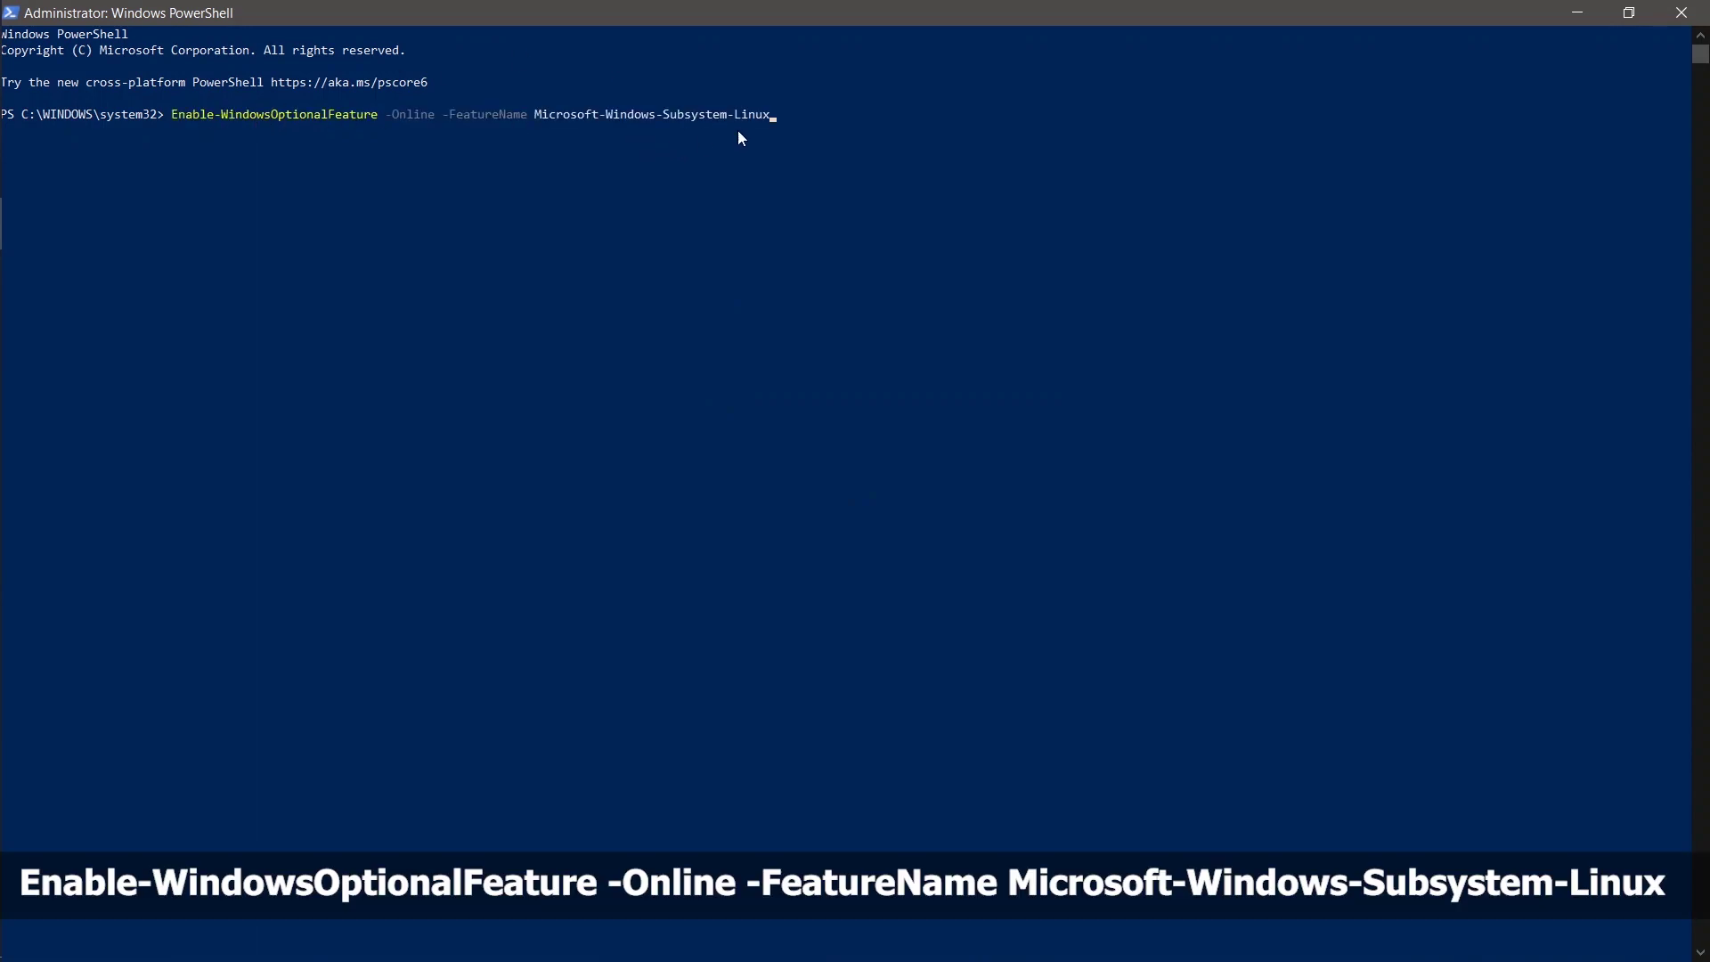
pyautogui.press('Return')
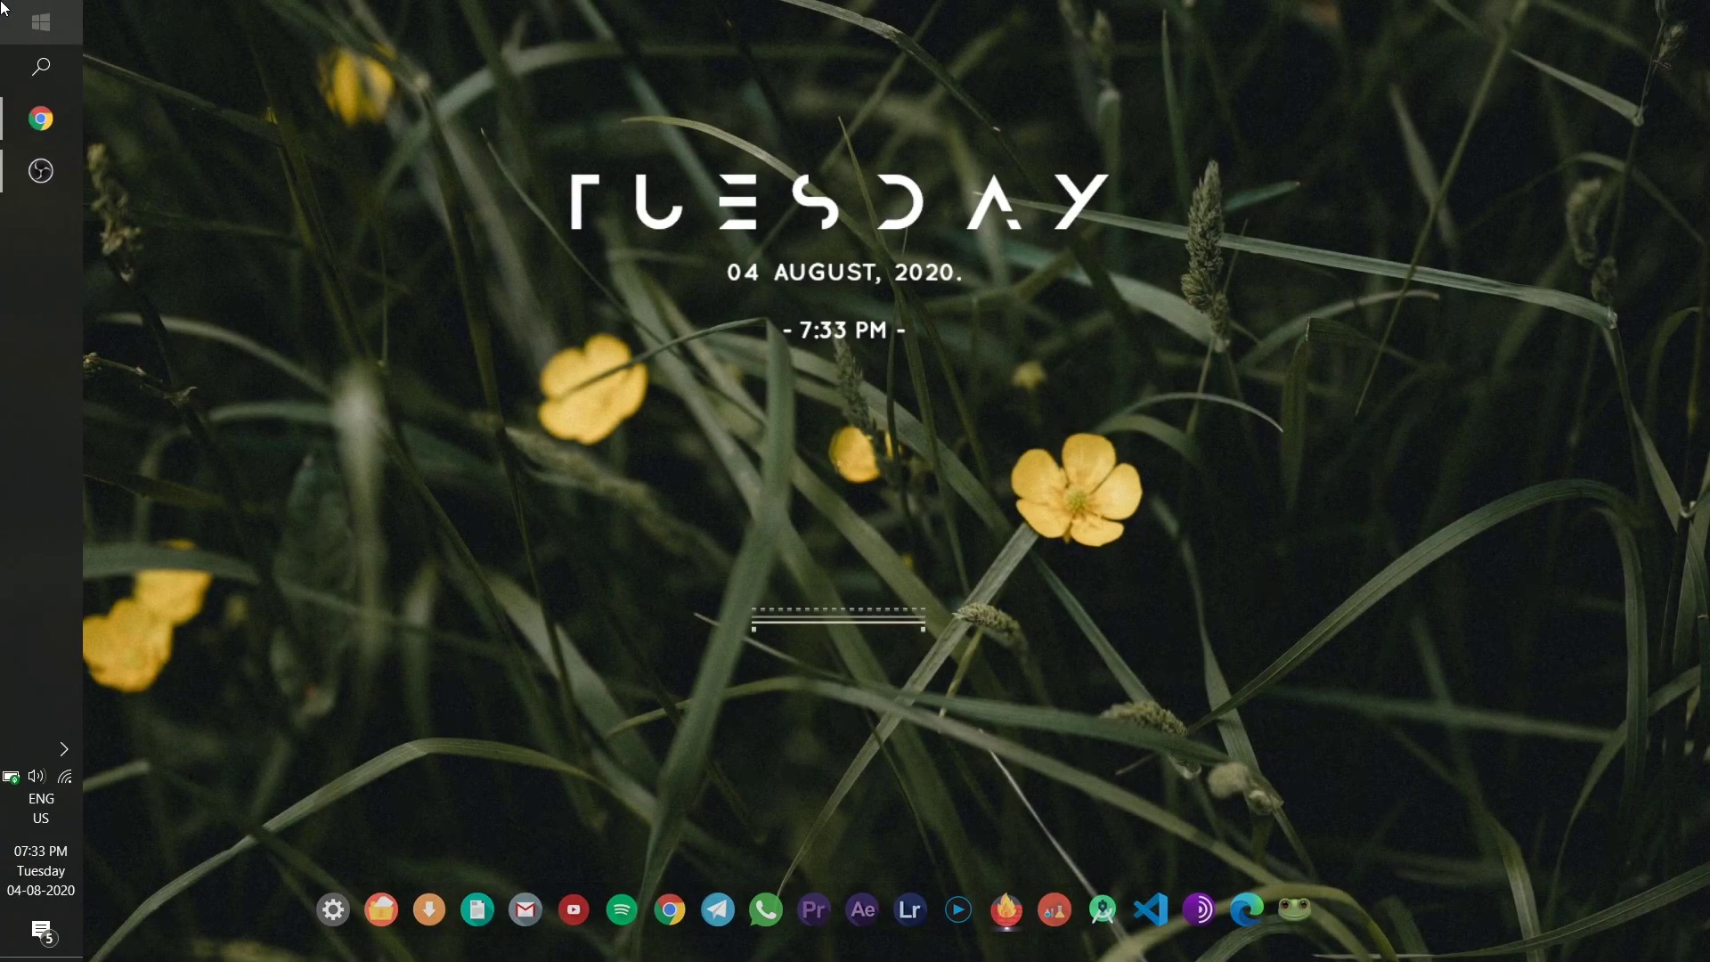
# Enable VirtualMachinePlatform with dism.exe /all /norestart in an administrator PowerShell.
pyautogui.click(3, 7)
pyautogui.write('power')
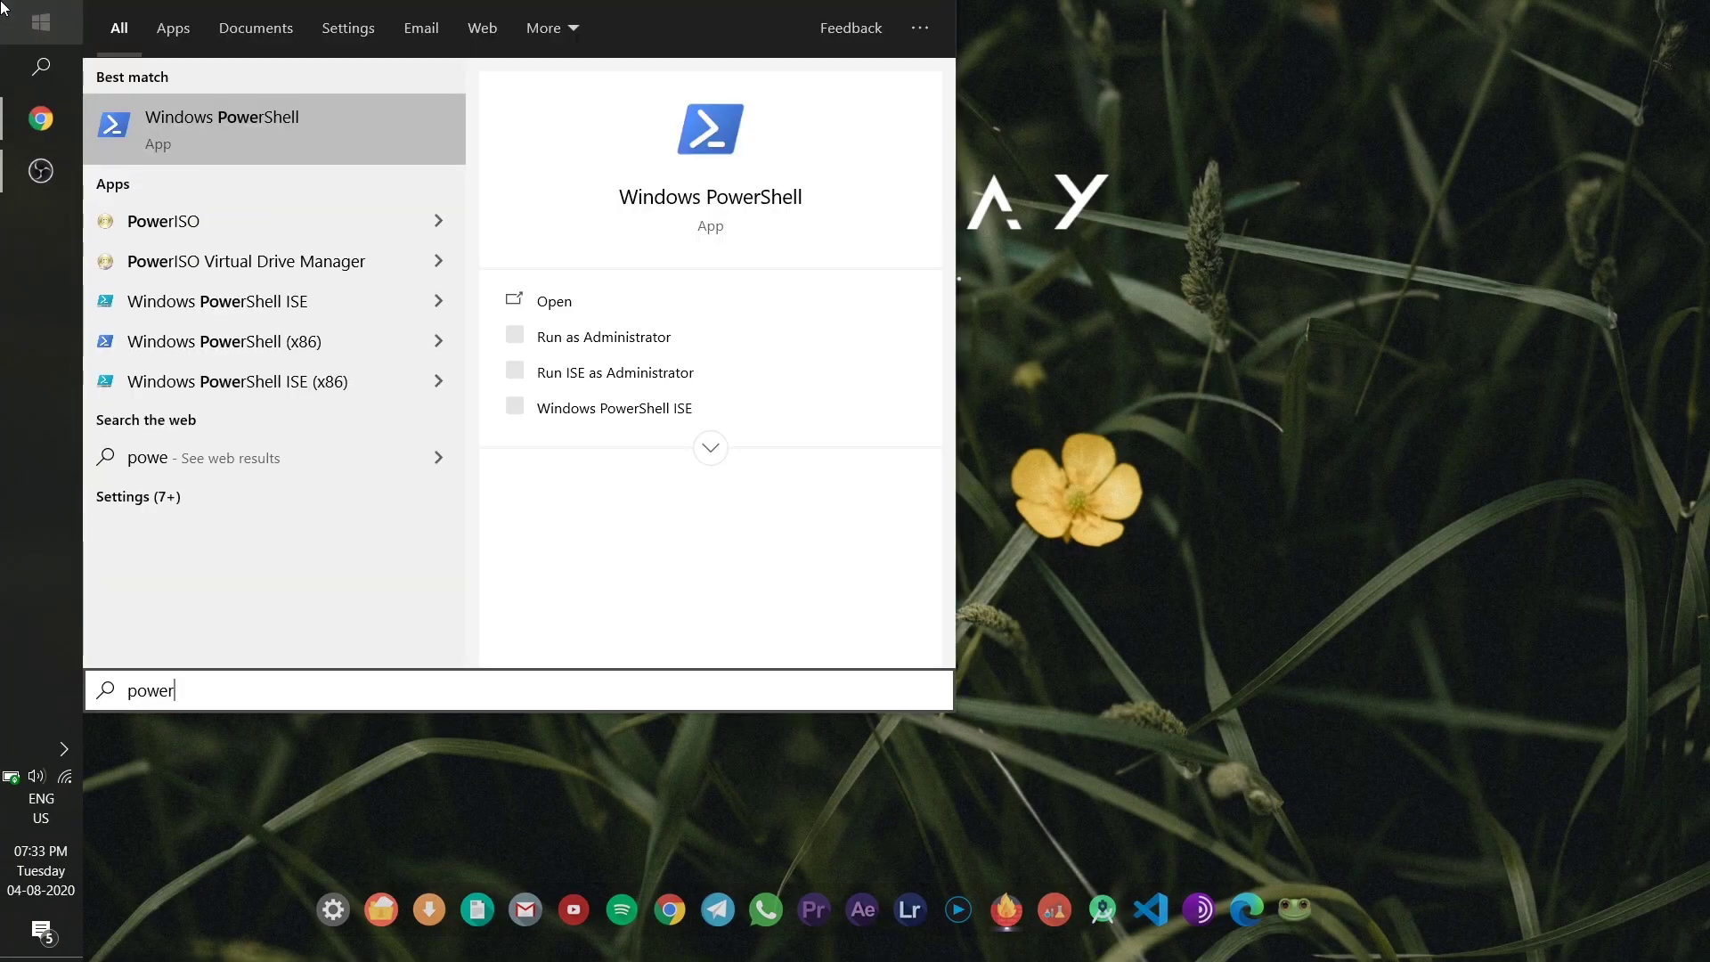
pyautogui.write('she')
pyautogui.click(599, 338)
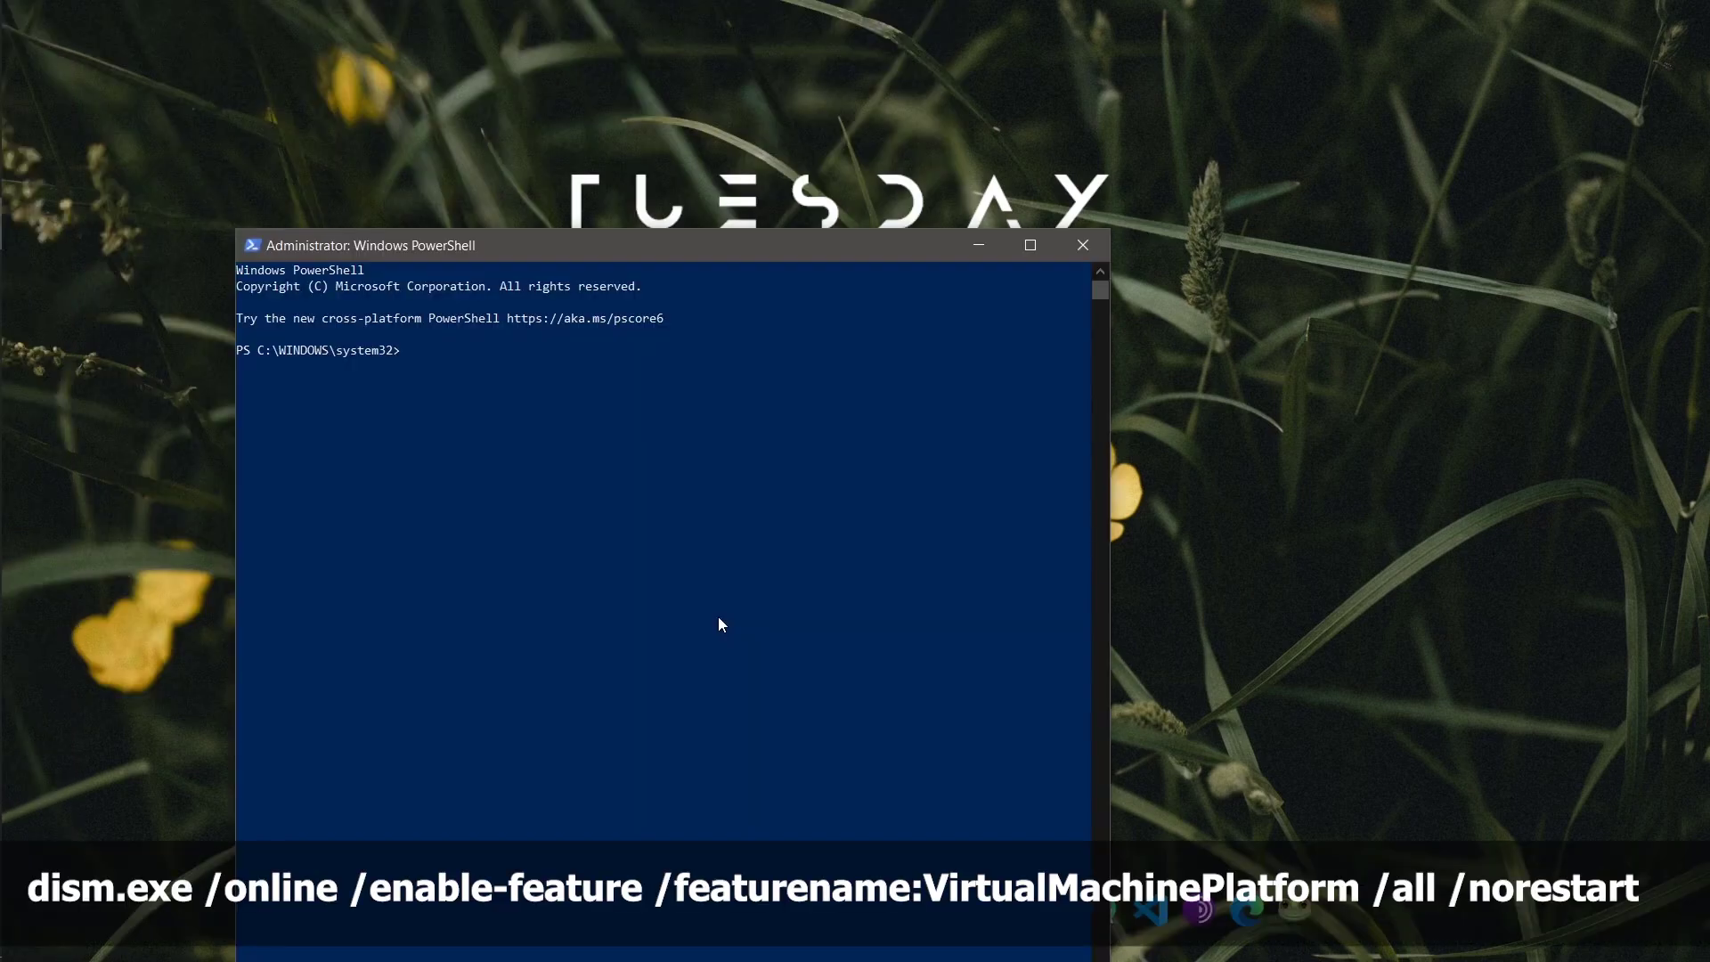
pyautogui.write('dism.exe /online /enable-feature /featurename:VirtualMachinePlatform /all /norestart')
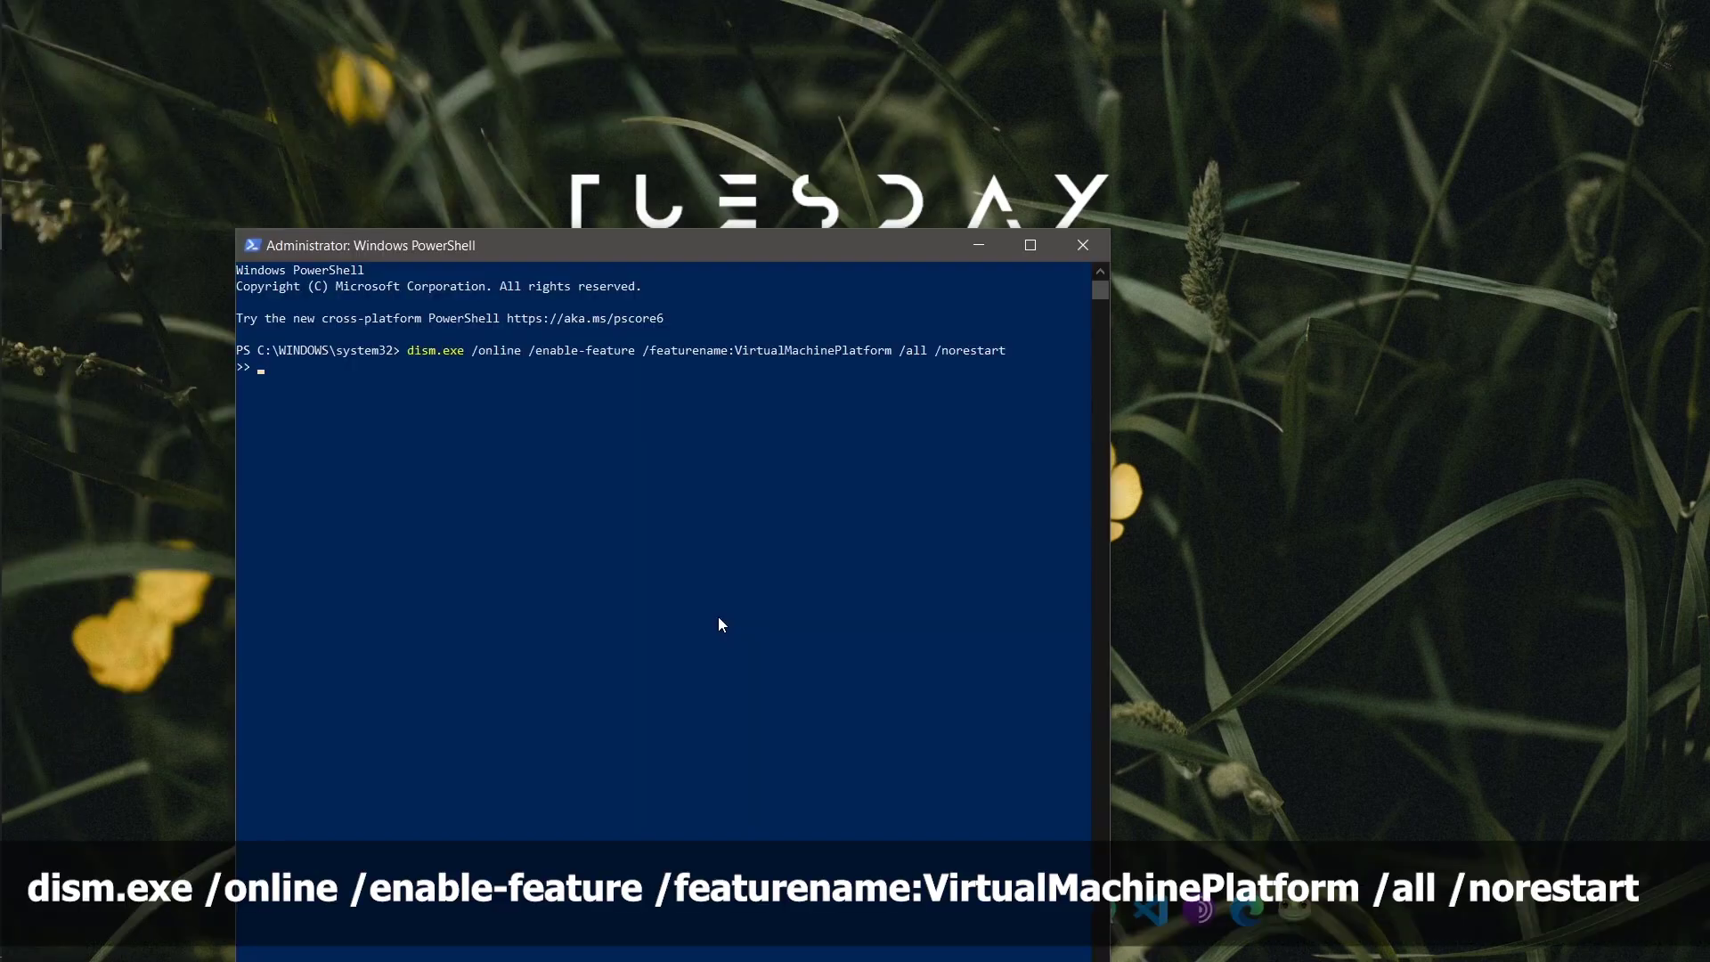
pyautogui.press('Return')
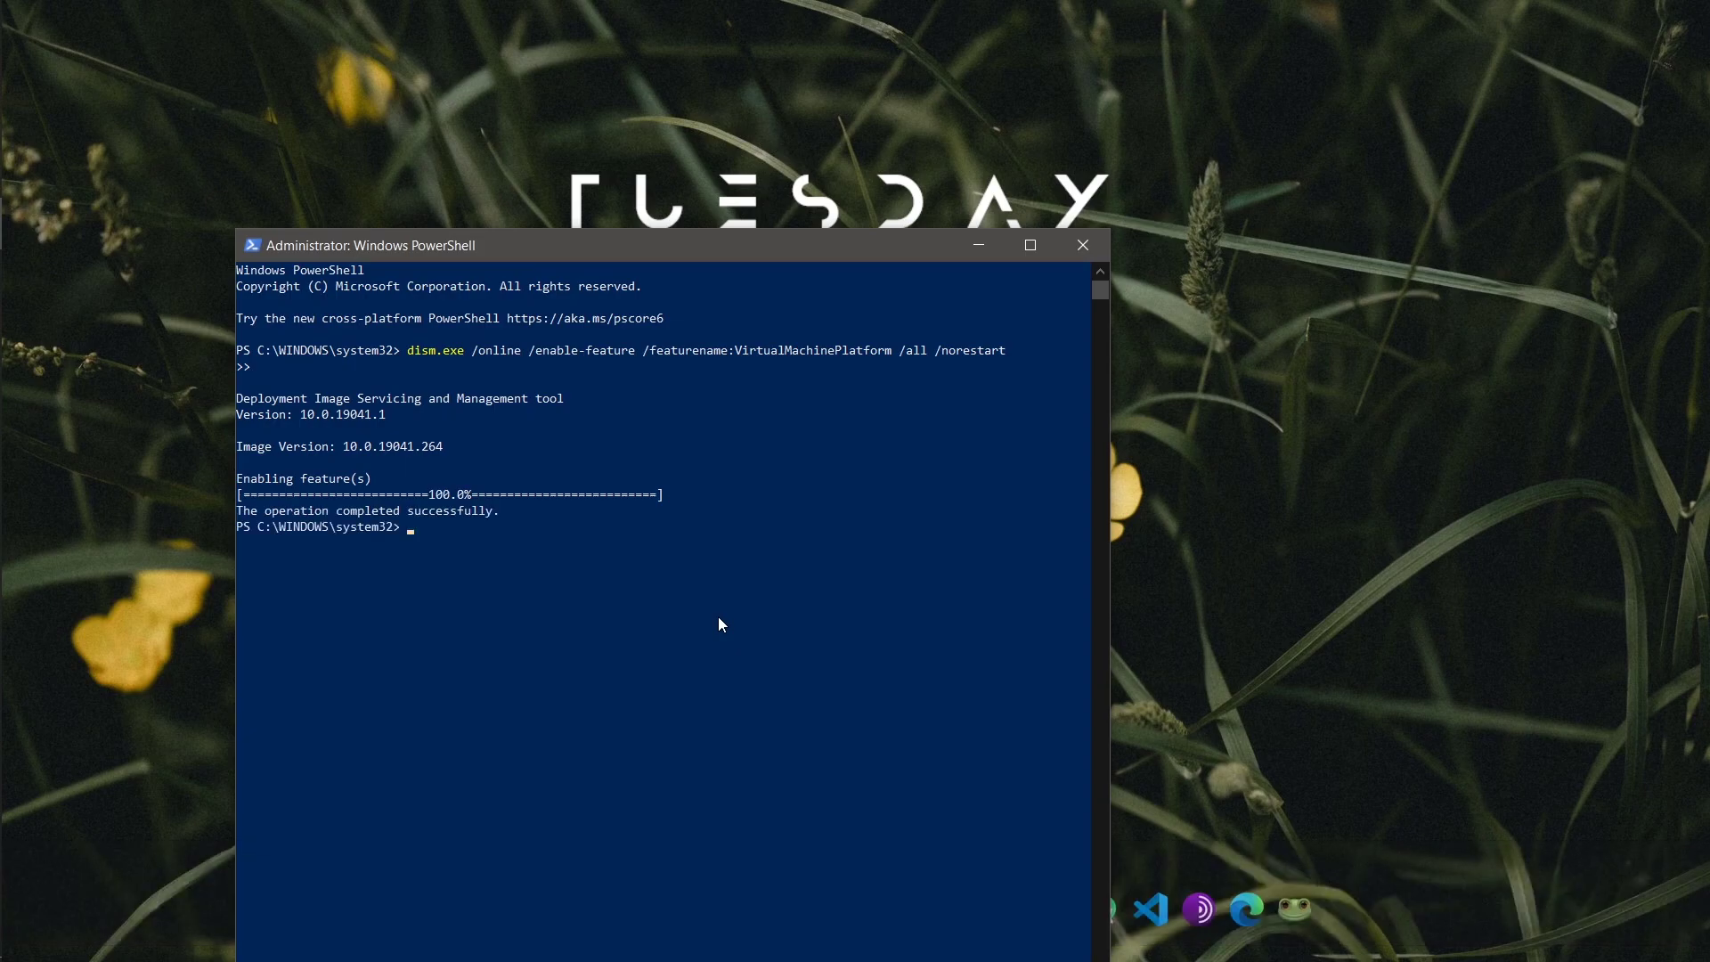
# Enable Microsoft-Windows-Subsystem-Linux with the same dism.exe /all /norestart command.
pyautogui.click(472, 547)
pyautogui.rightClick(472, 547)
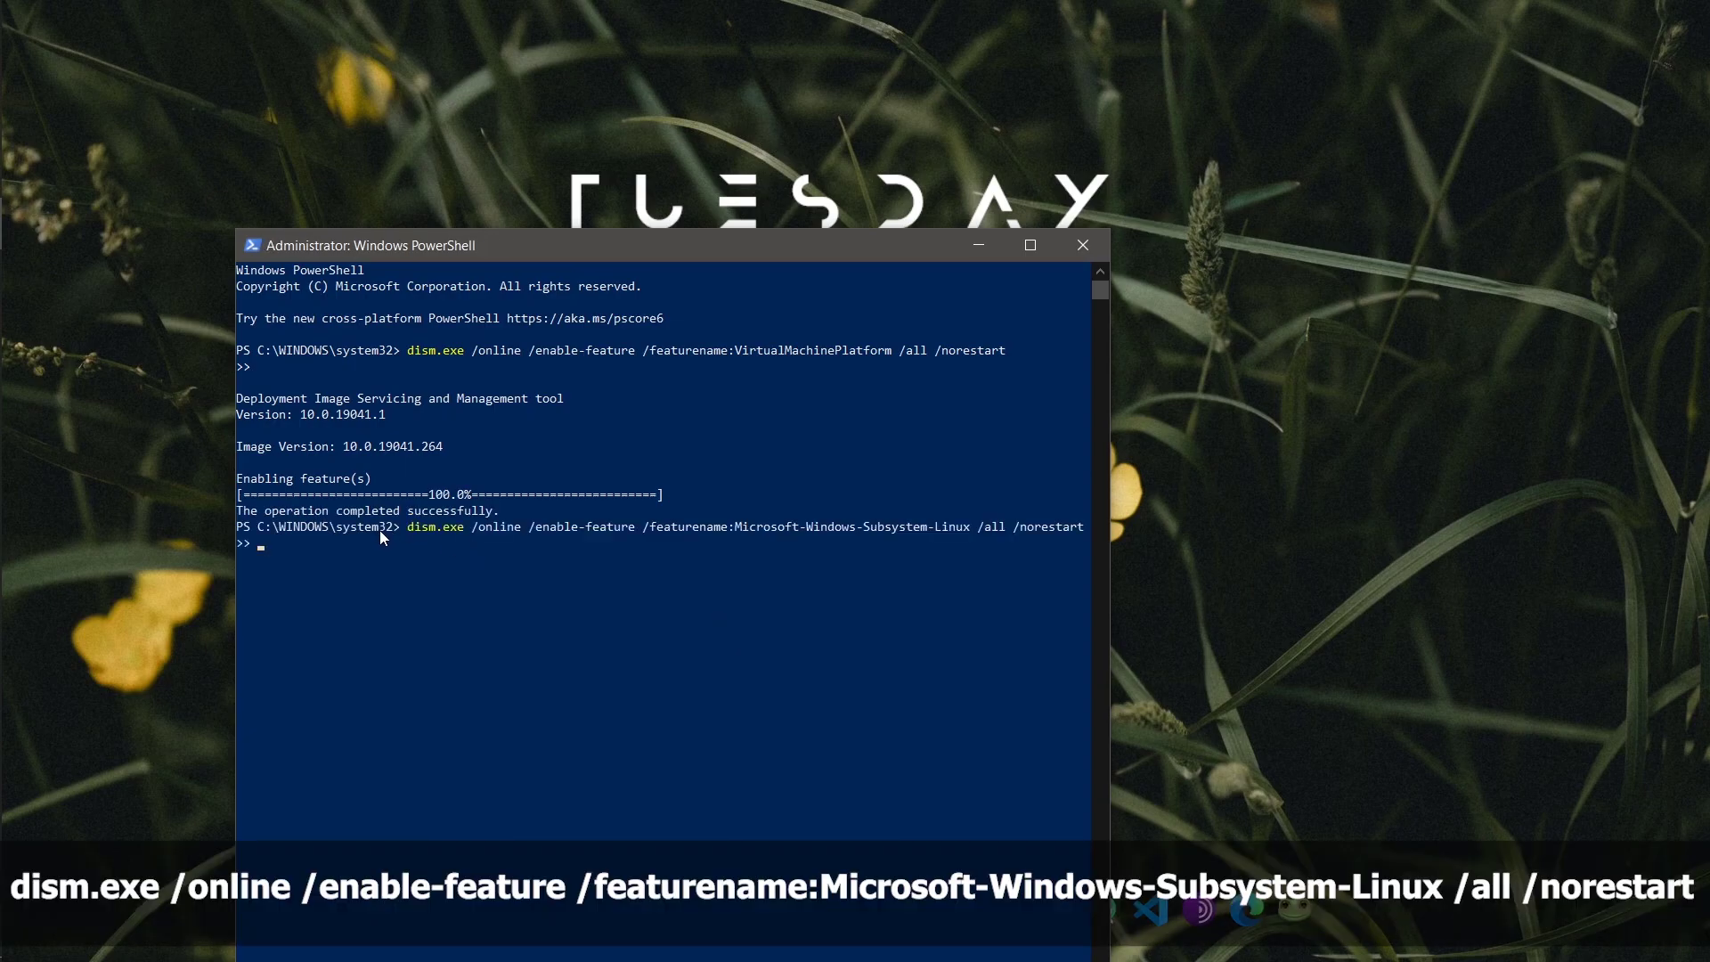
pyautogui.press('Return')
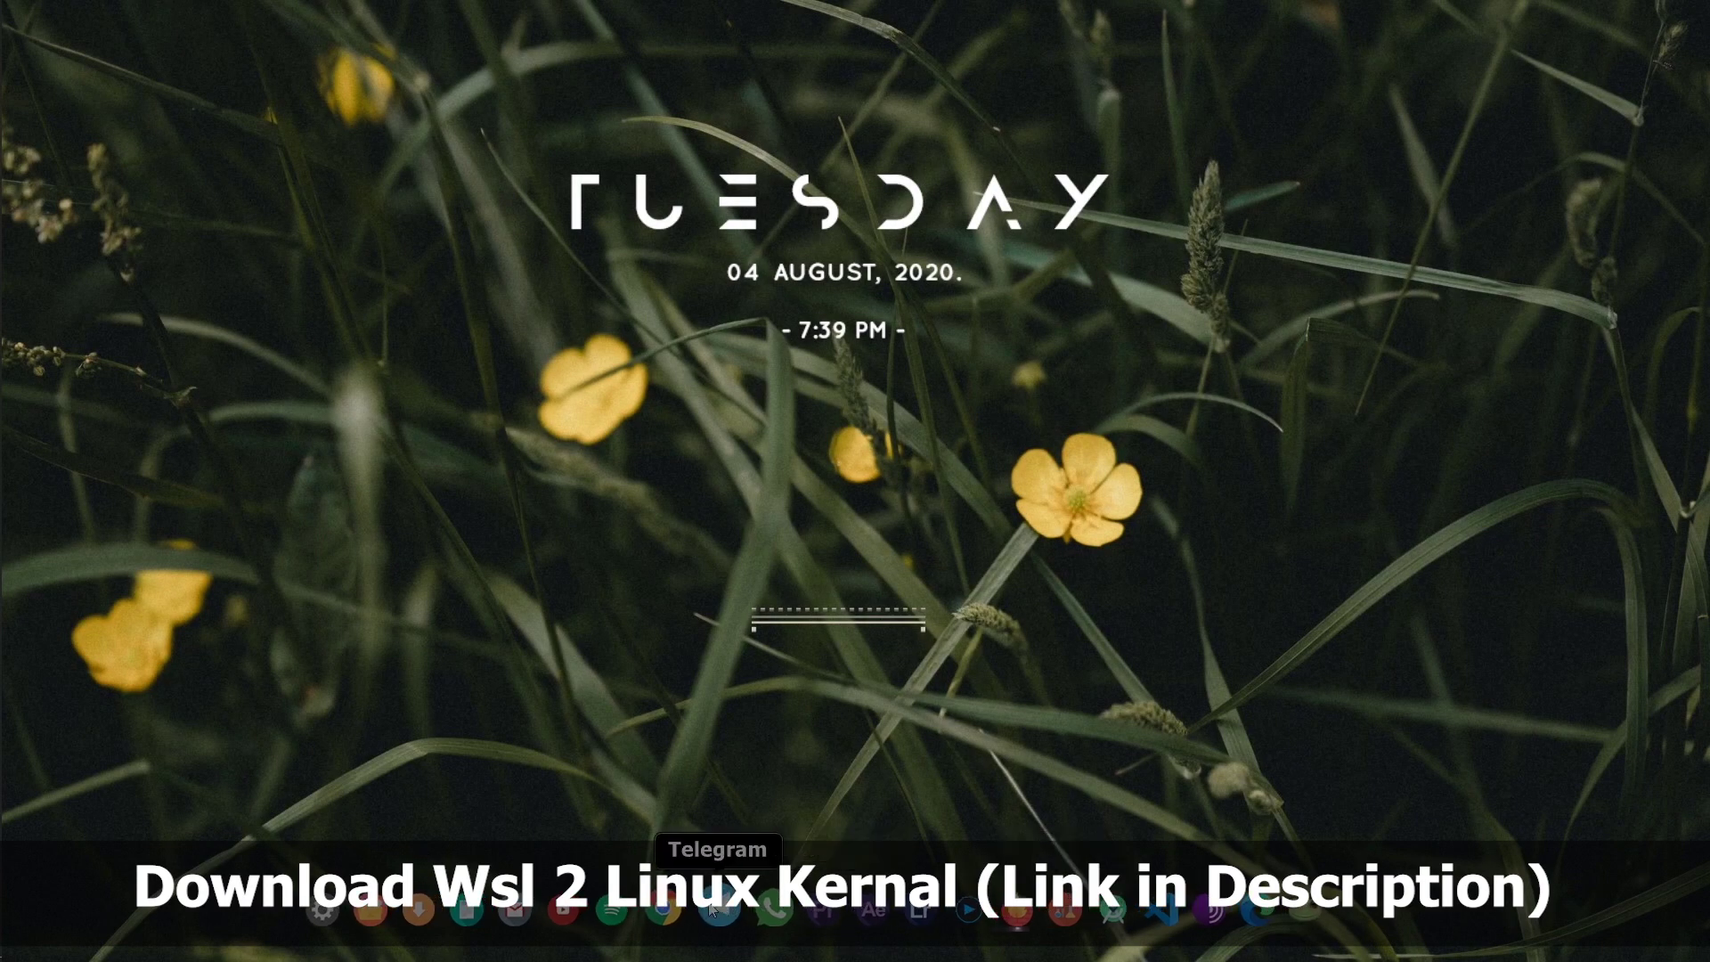
# Download wsl_update_x64.msi from the WSL 2 kernel docs page in Chrome.
pyautogui.click(674, 906)
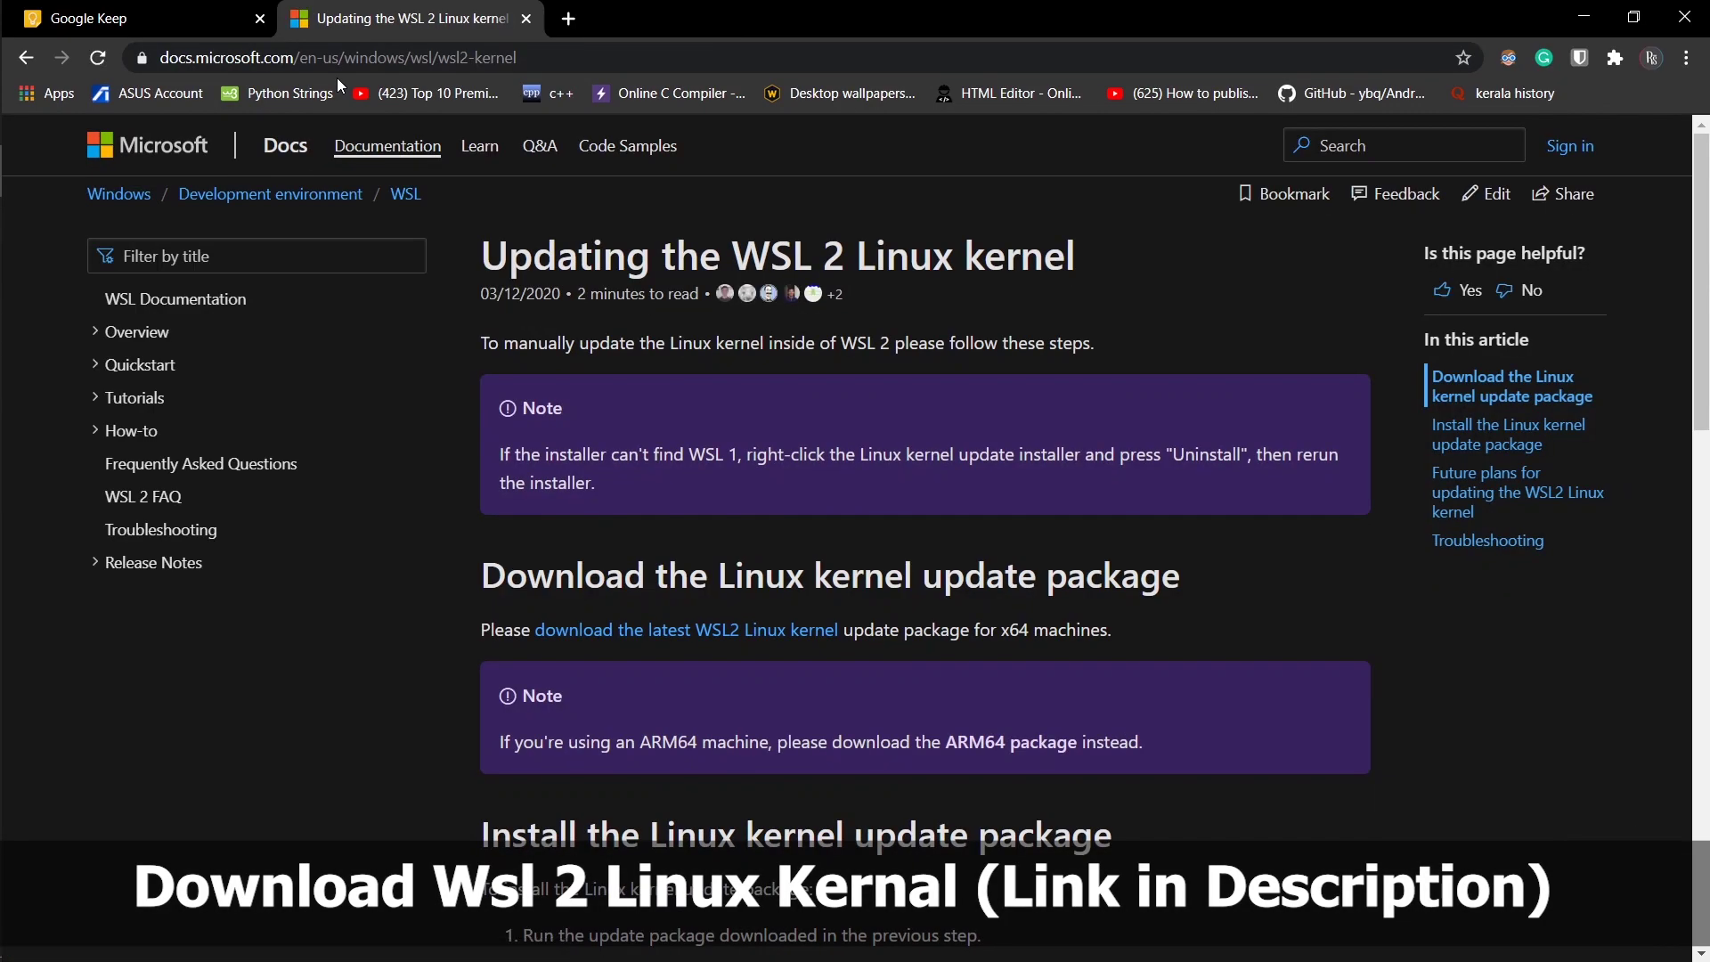
pyautogui.click(658, 634)
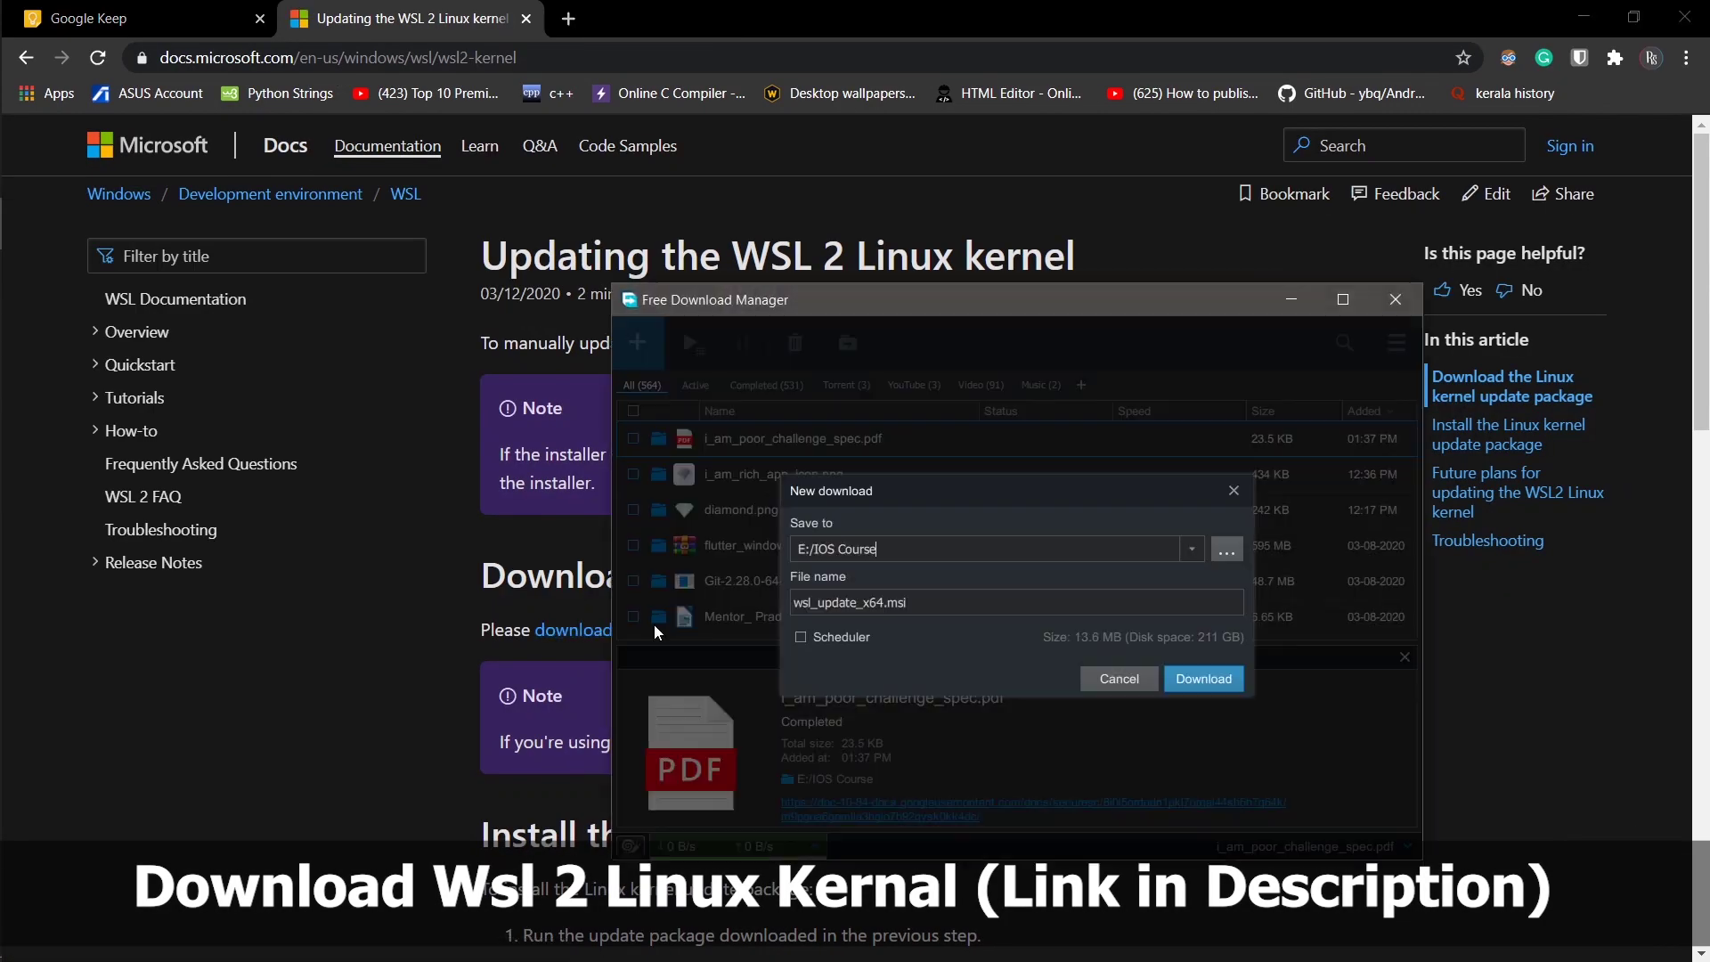
pyautogui.click(1203, 679)
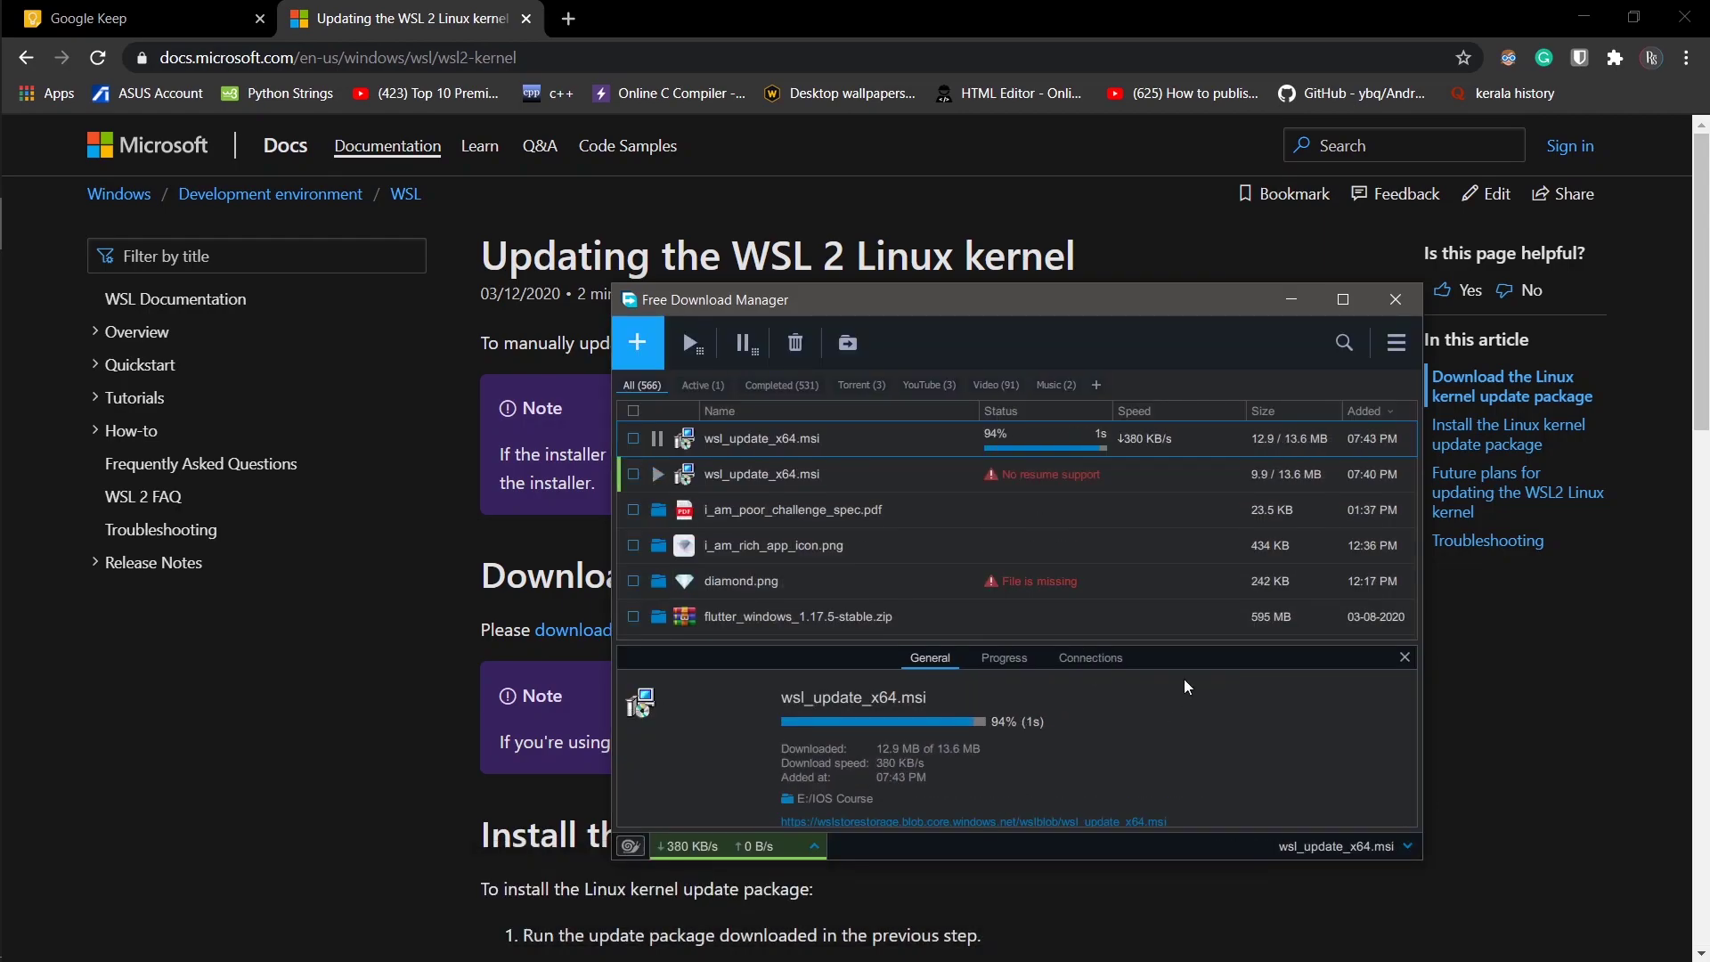
# Run the wsl_update_x64.msi installer and complete its Setup wizard.
pyautogui.rightClick(667, 437)
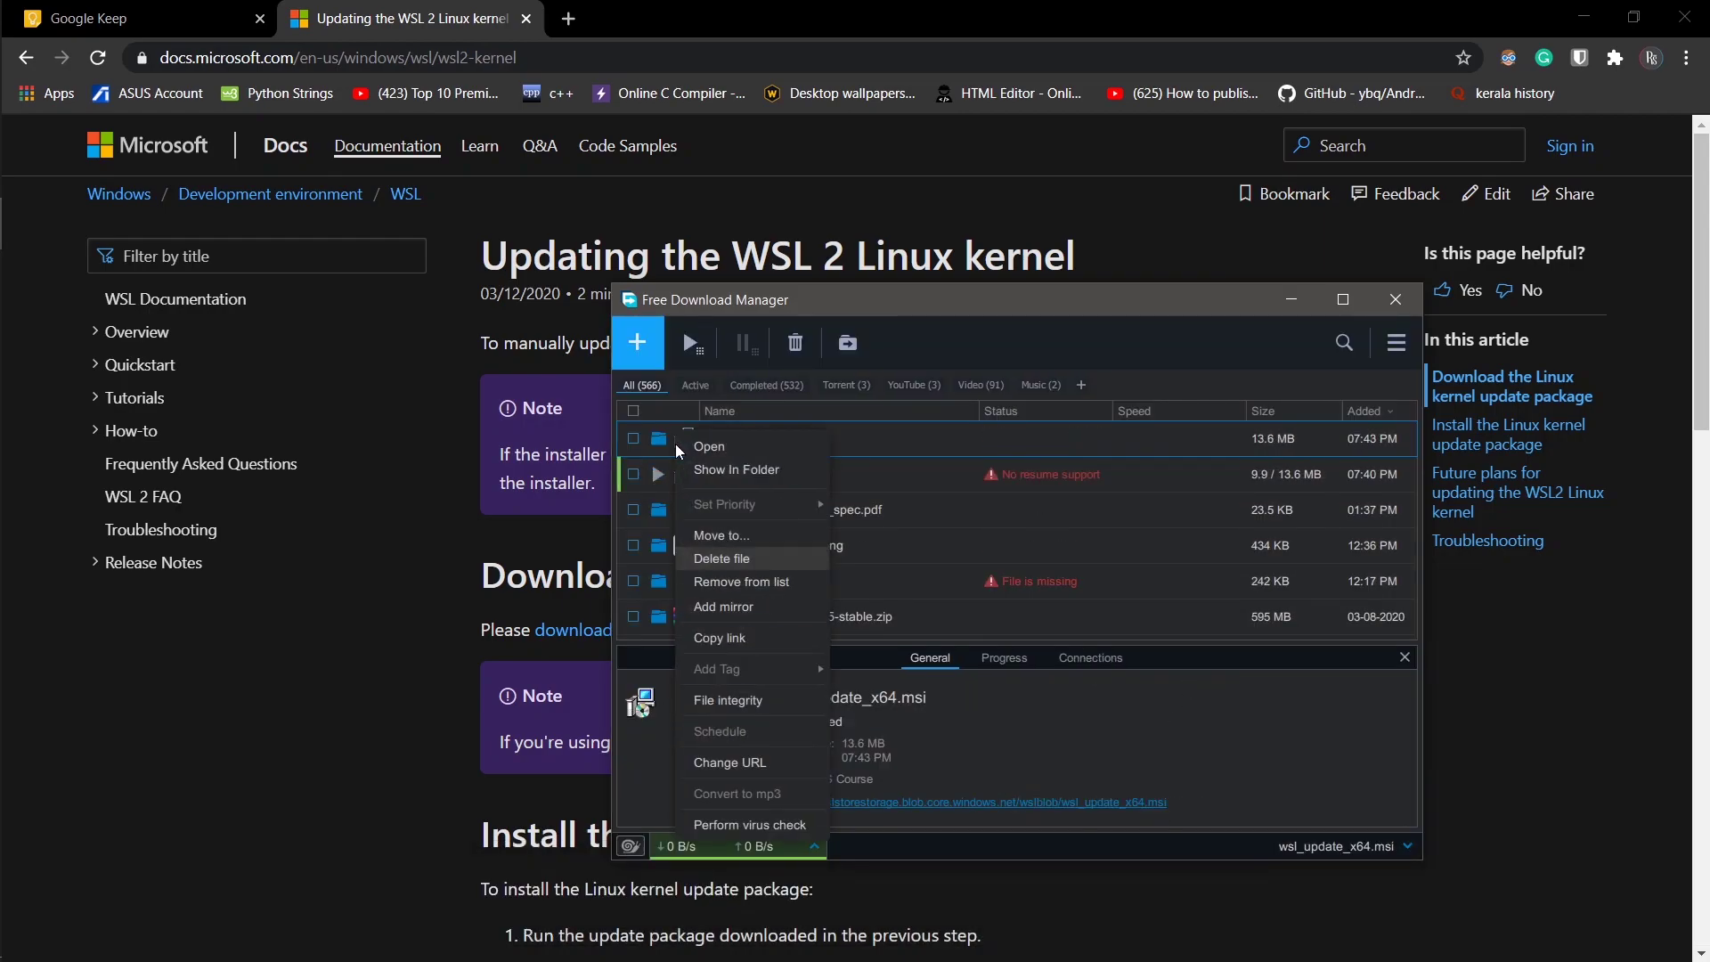
pyautogui.click(679, 444)
pyautogui.click(944, 670)
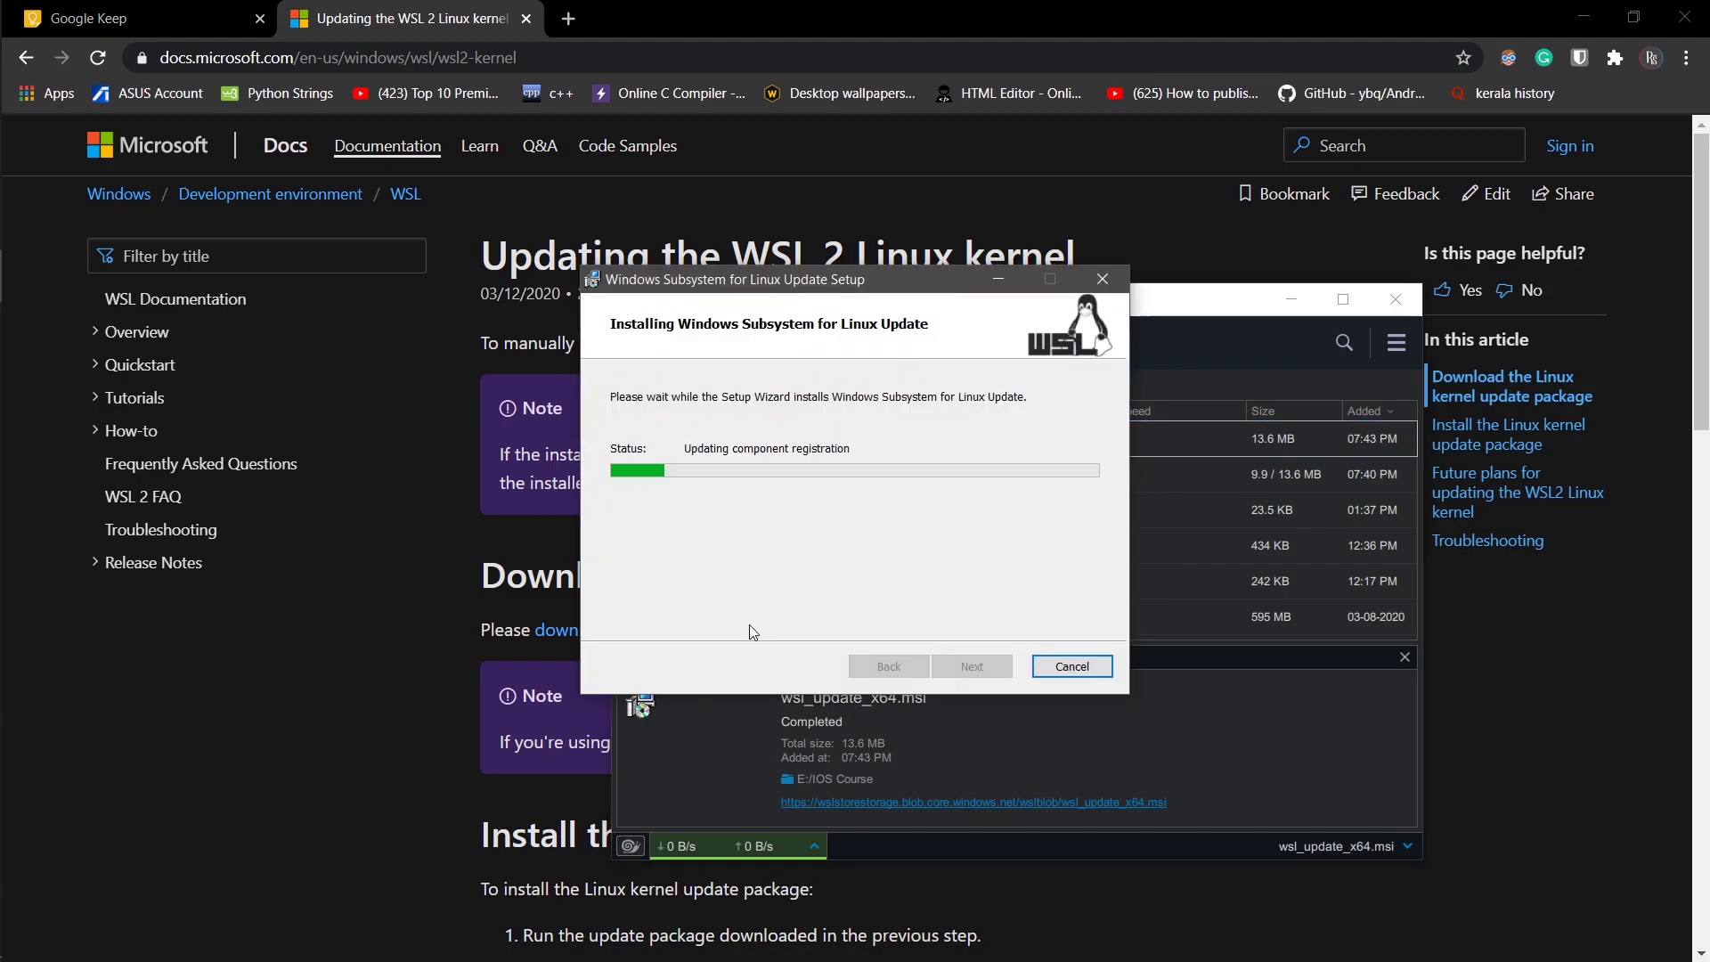
pyautogui.click(971, 666)
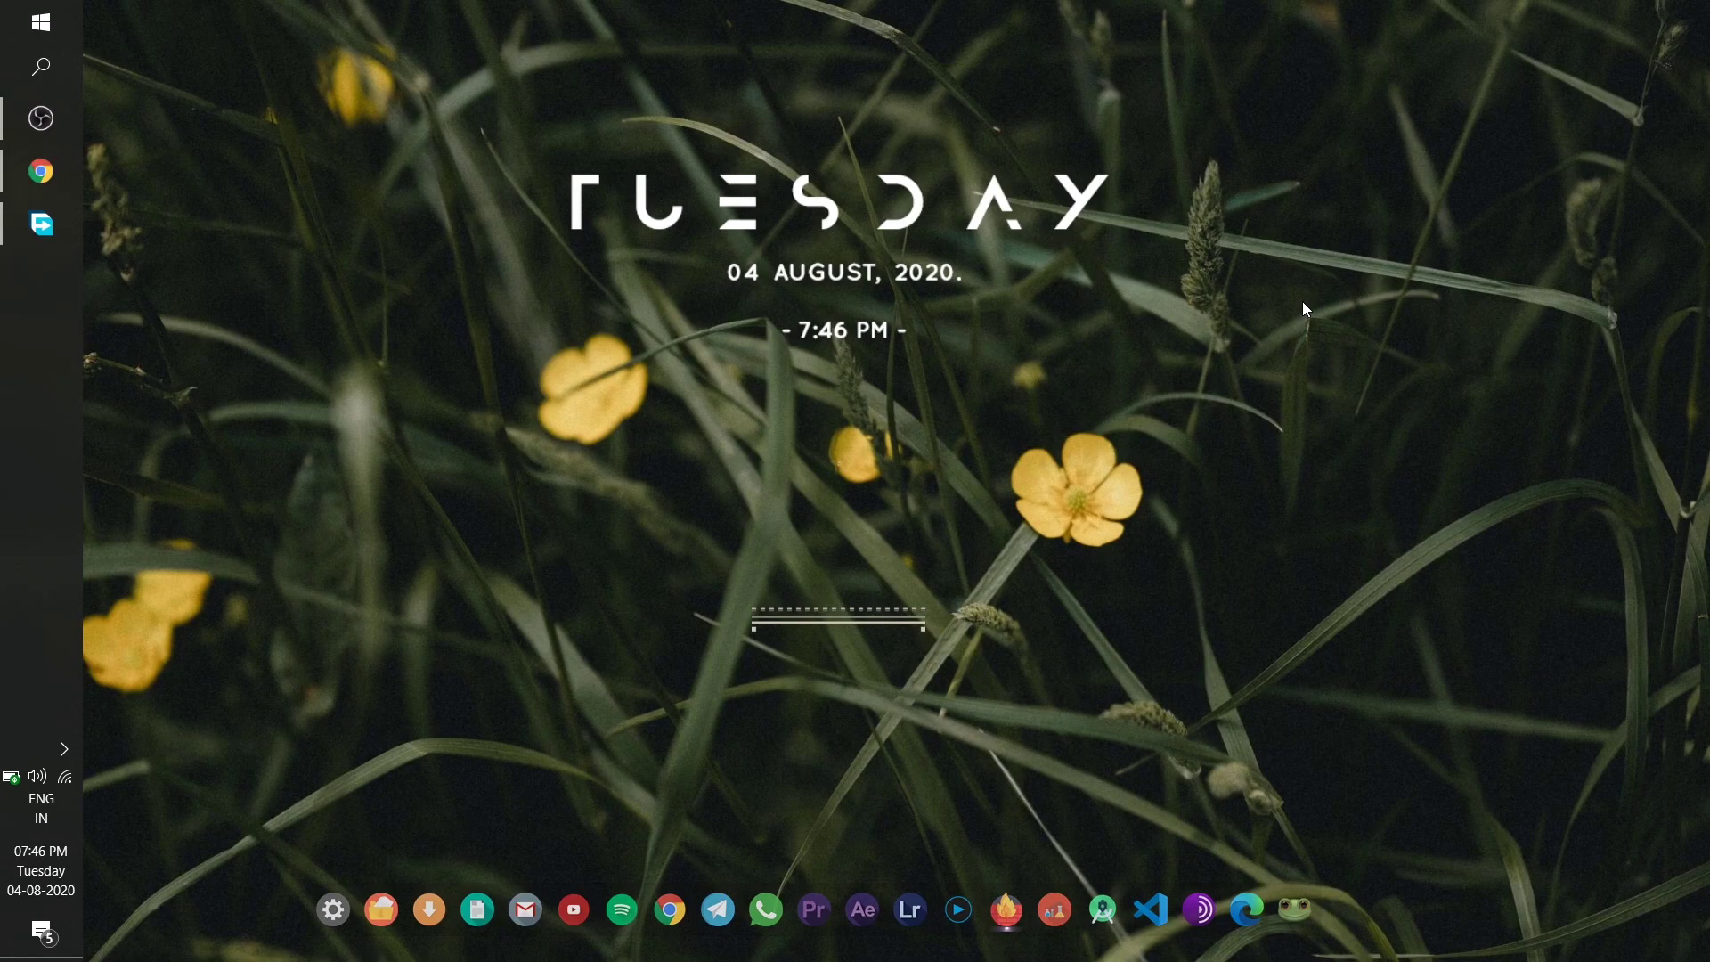
# Run wsl --set-default-version 2 in an administrator PowerShell.
pyautogui.press('super')
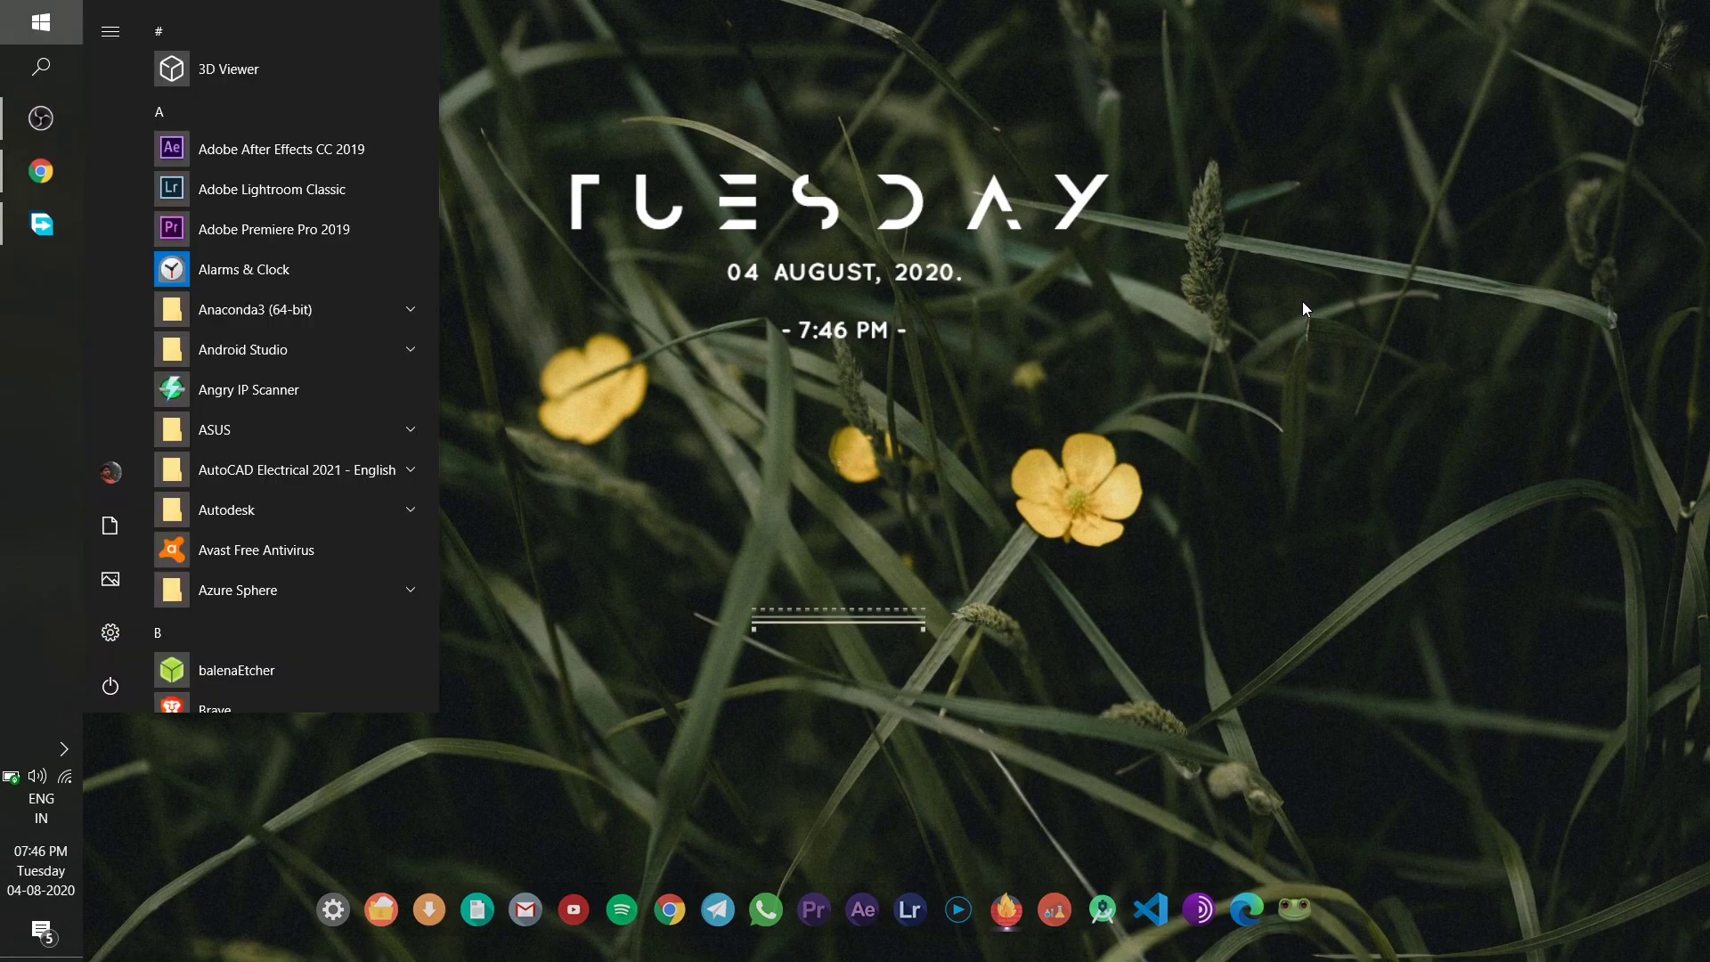
pyautogui.write('power')
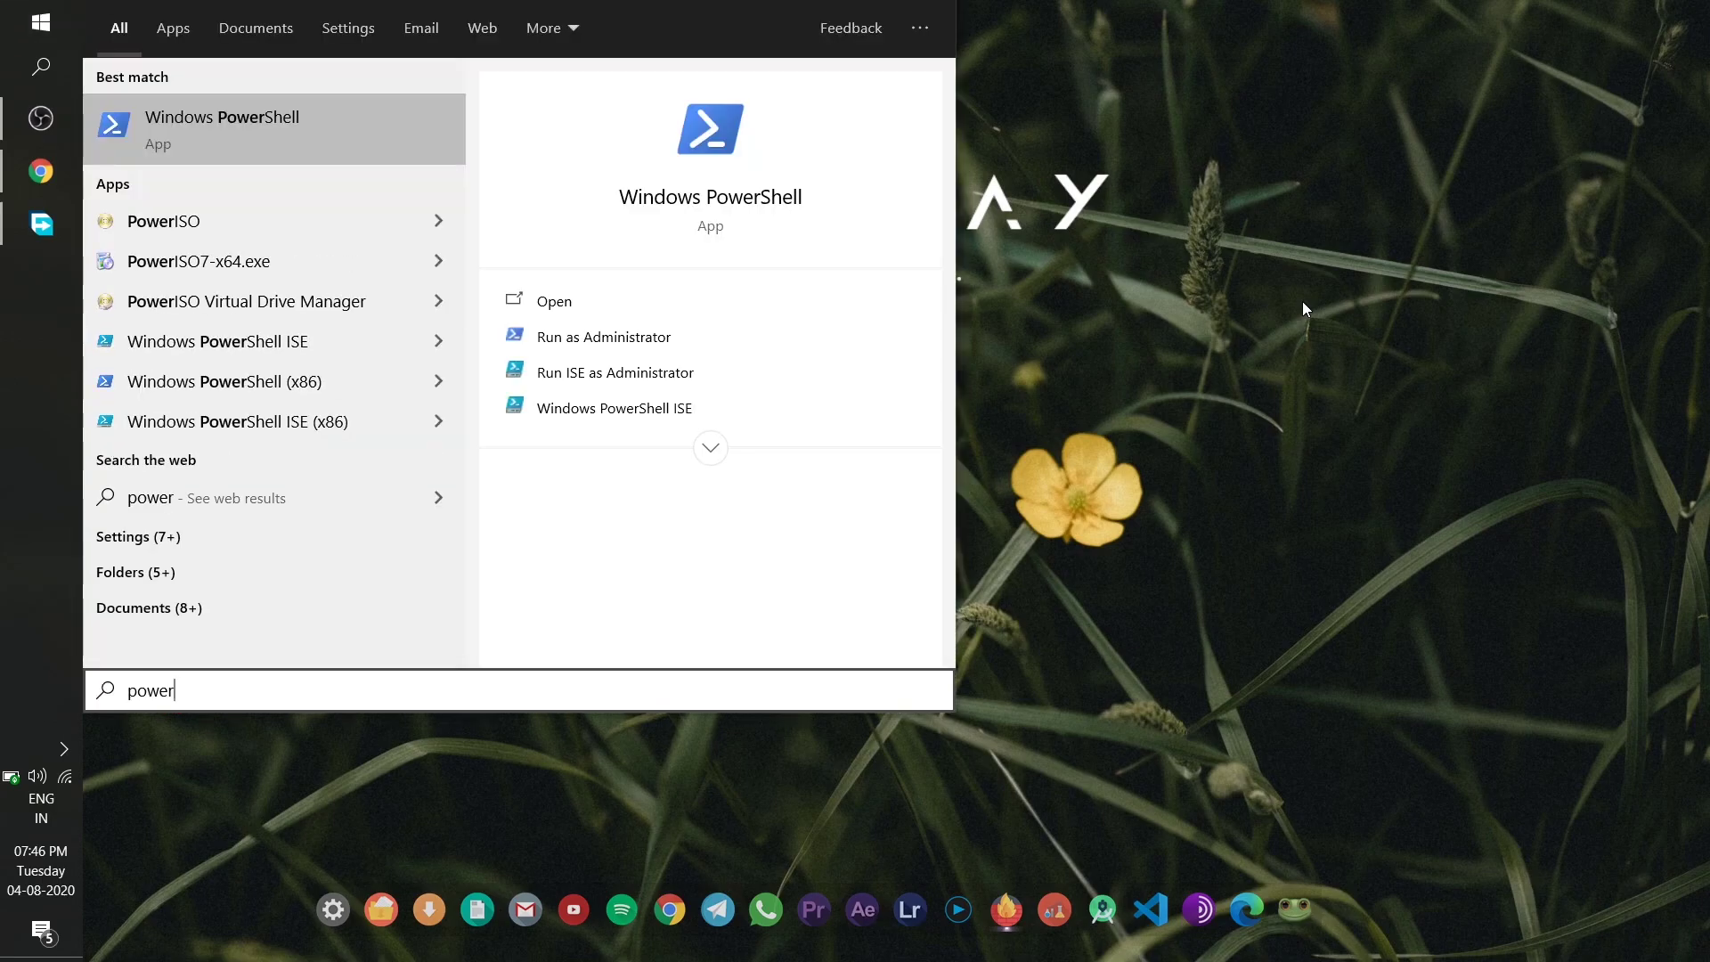
pyautogui.click(659, 350)
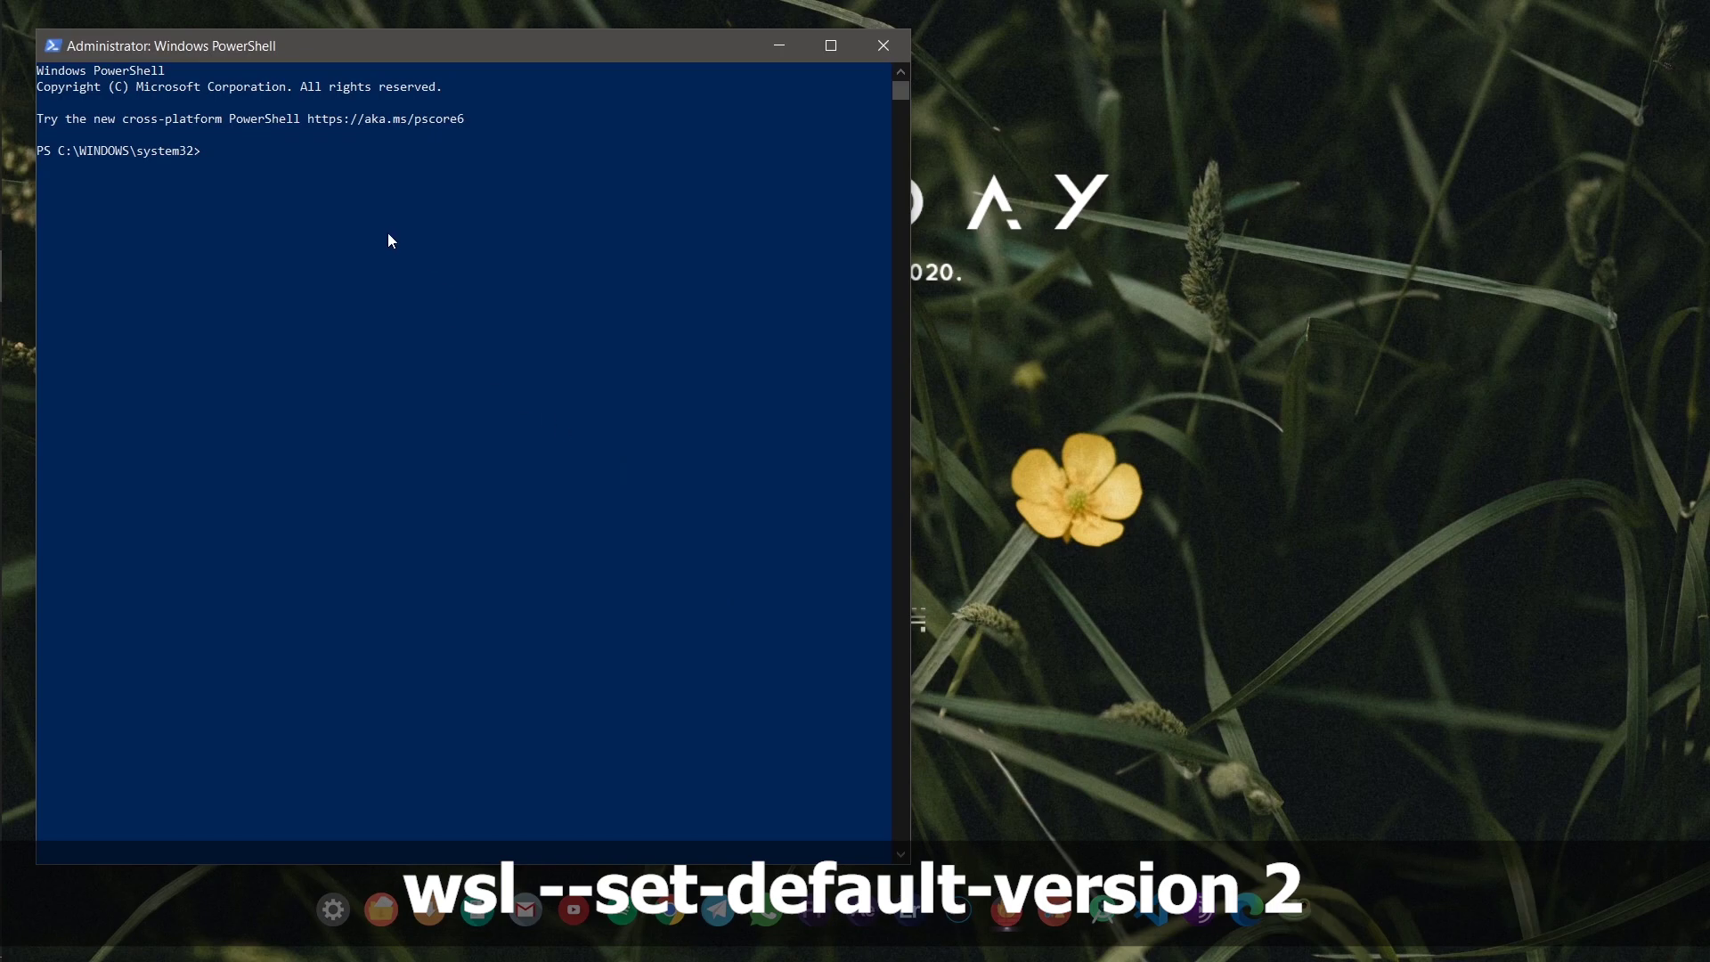
pyautogui.write('wsl --set-default-version 2')
pyautogui.press('Return')
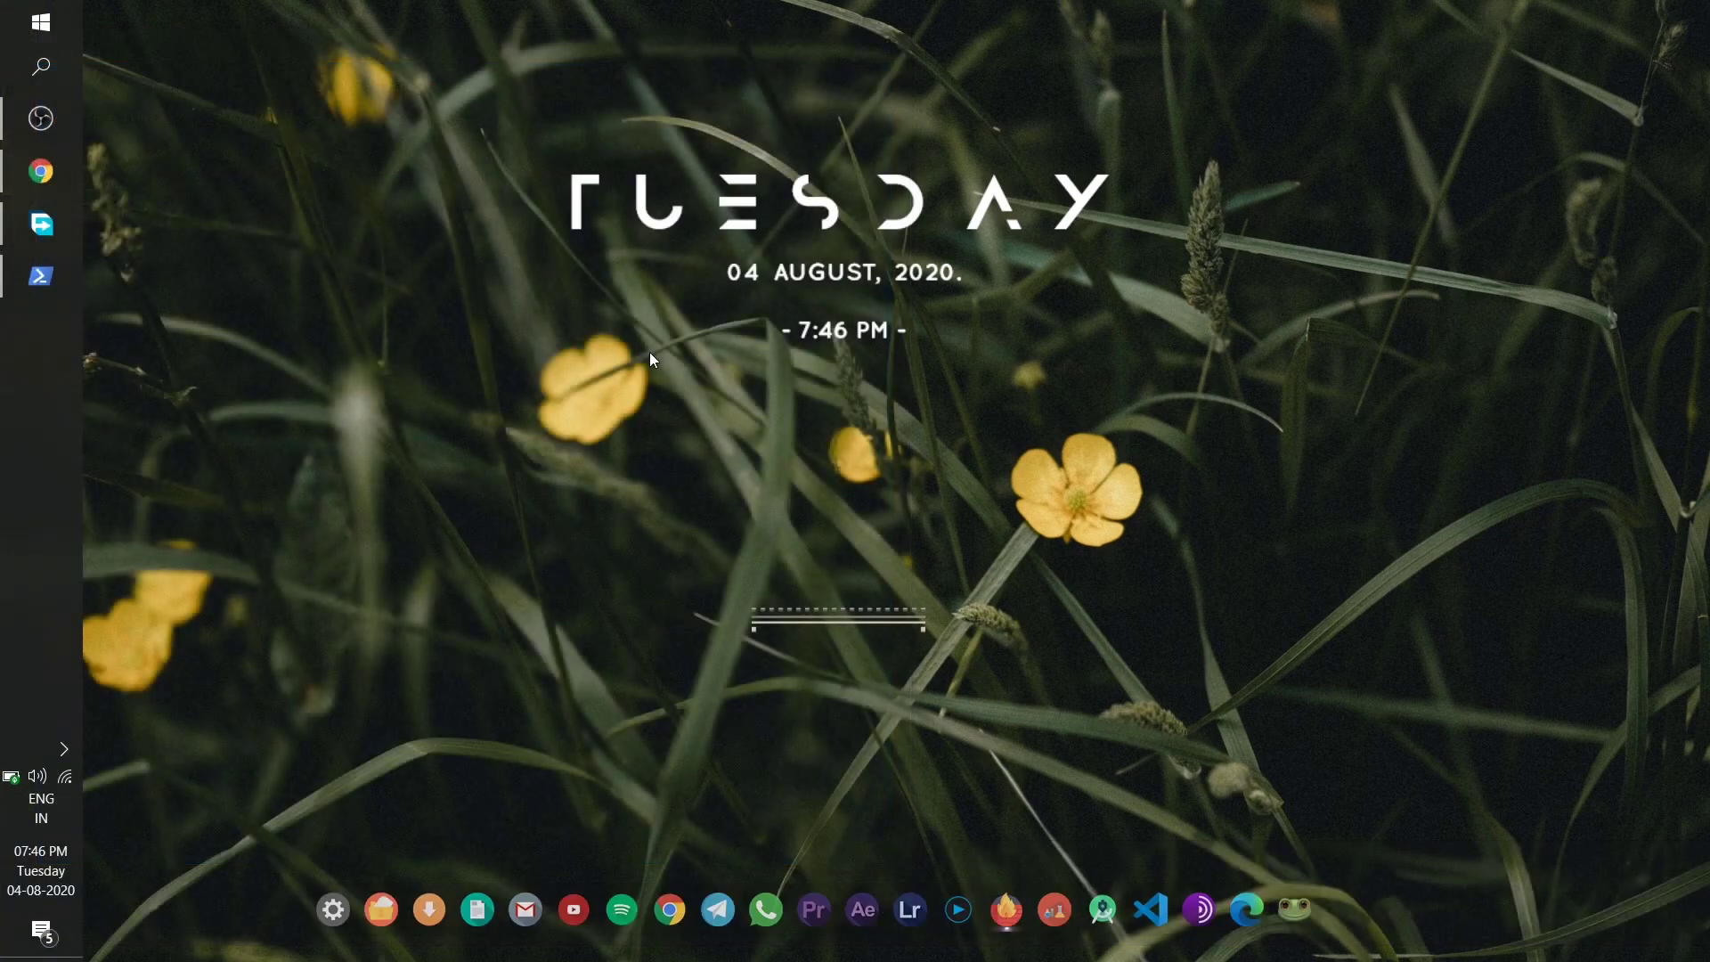
# Install the Kali Linux app (1.1.9.0) from Microsoft Store.
pyautogui.press('super')
pyautogui.write('st')
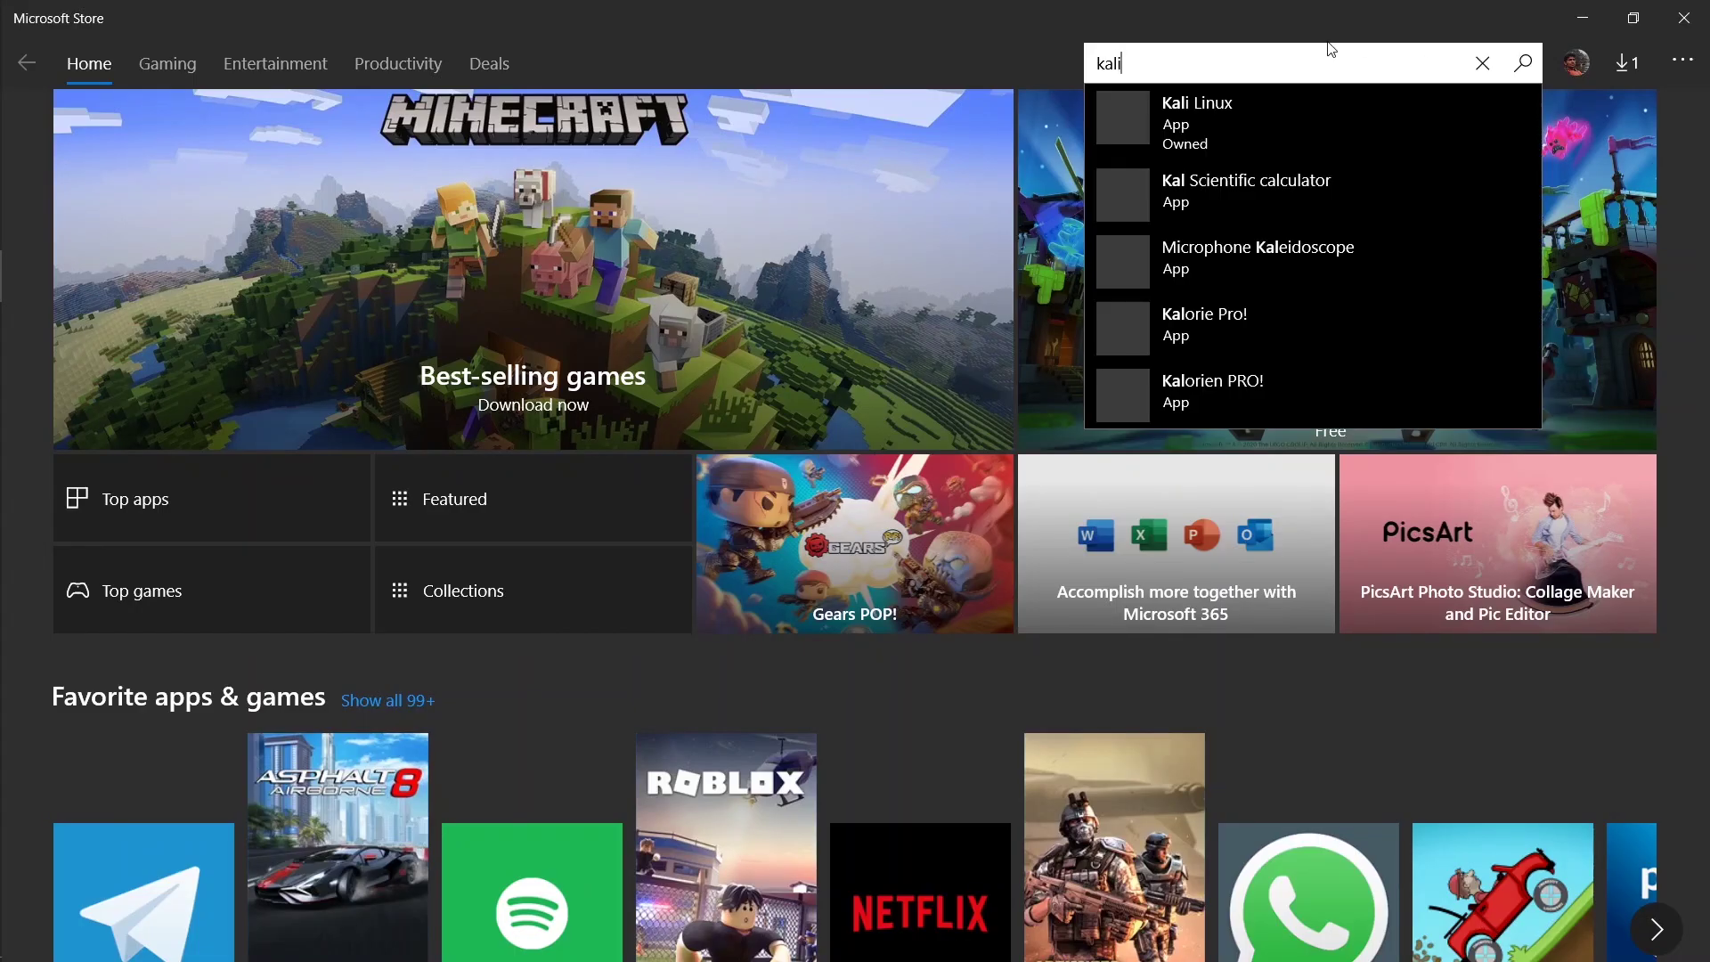
pyautogui.click(1208, 120)
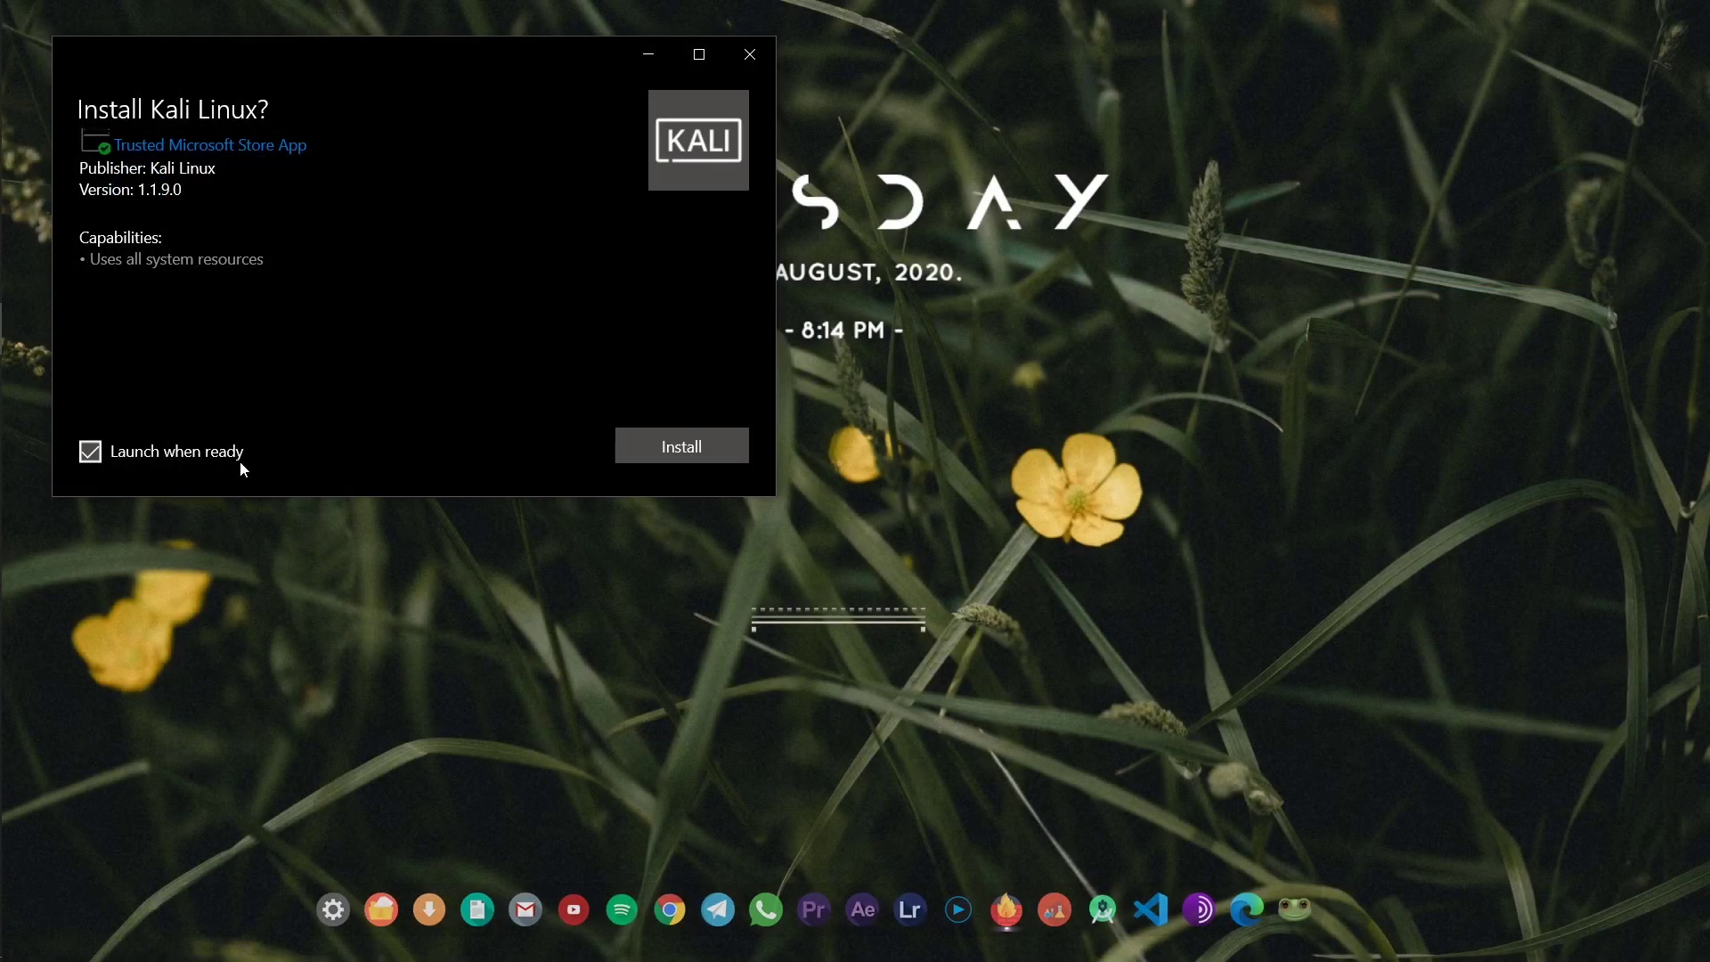
pyautogui.click(660, 452)
pyautogui.moveTo(346, 55); pyautogui.dragTo(791, 141)
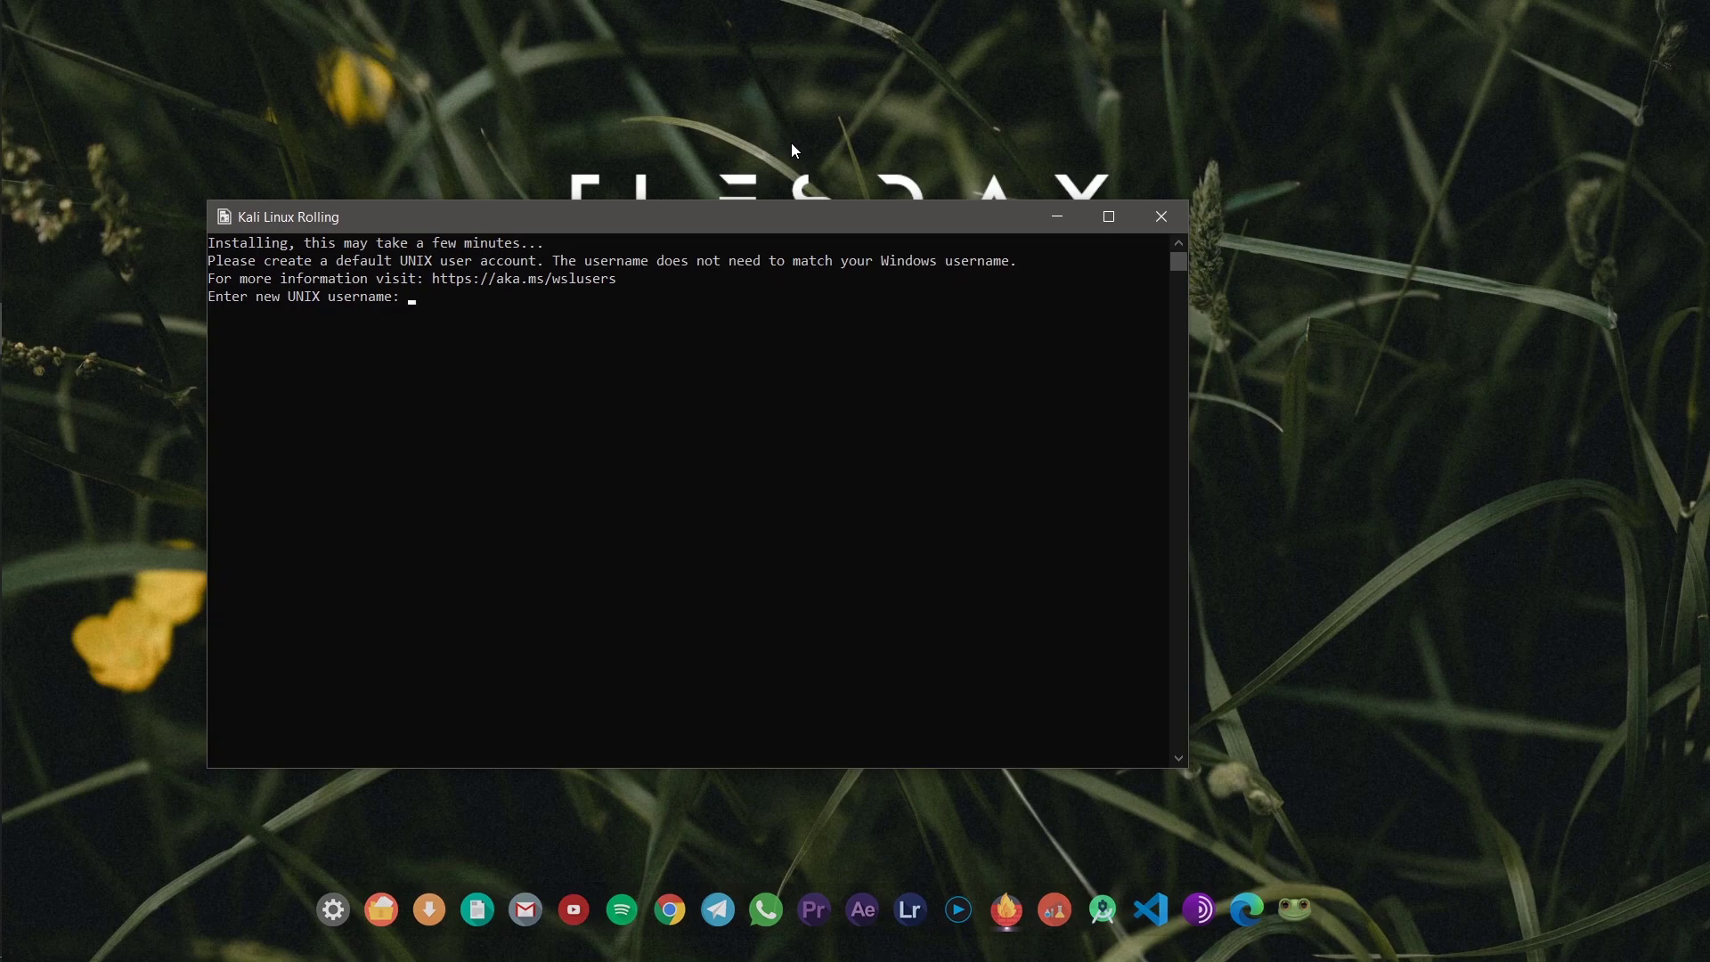
# Enter a new UNIX username and password, retype the password, then clear the console.
pyautogui.write('randomsasi')
pyautogui.press('Return')
pyautogui.press('Return')
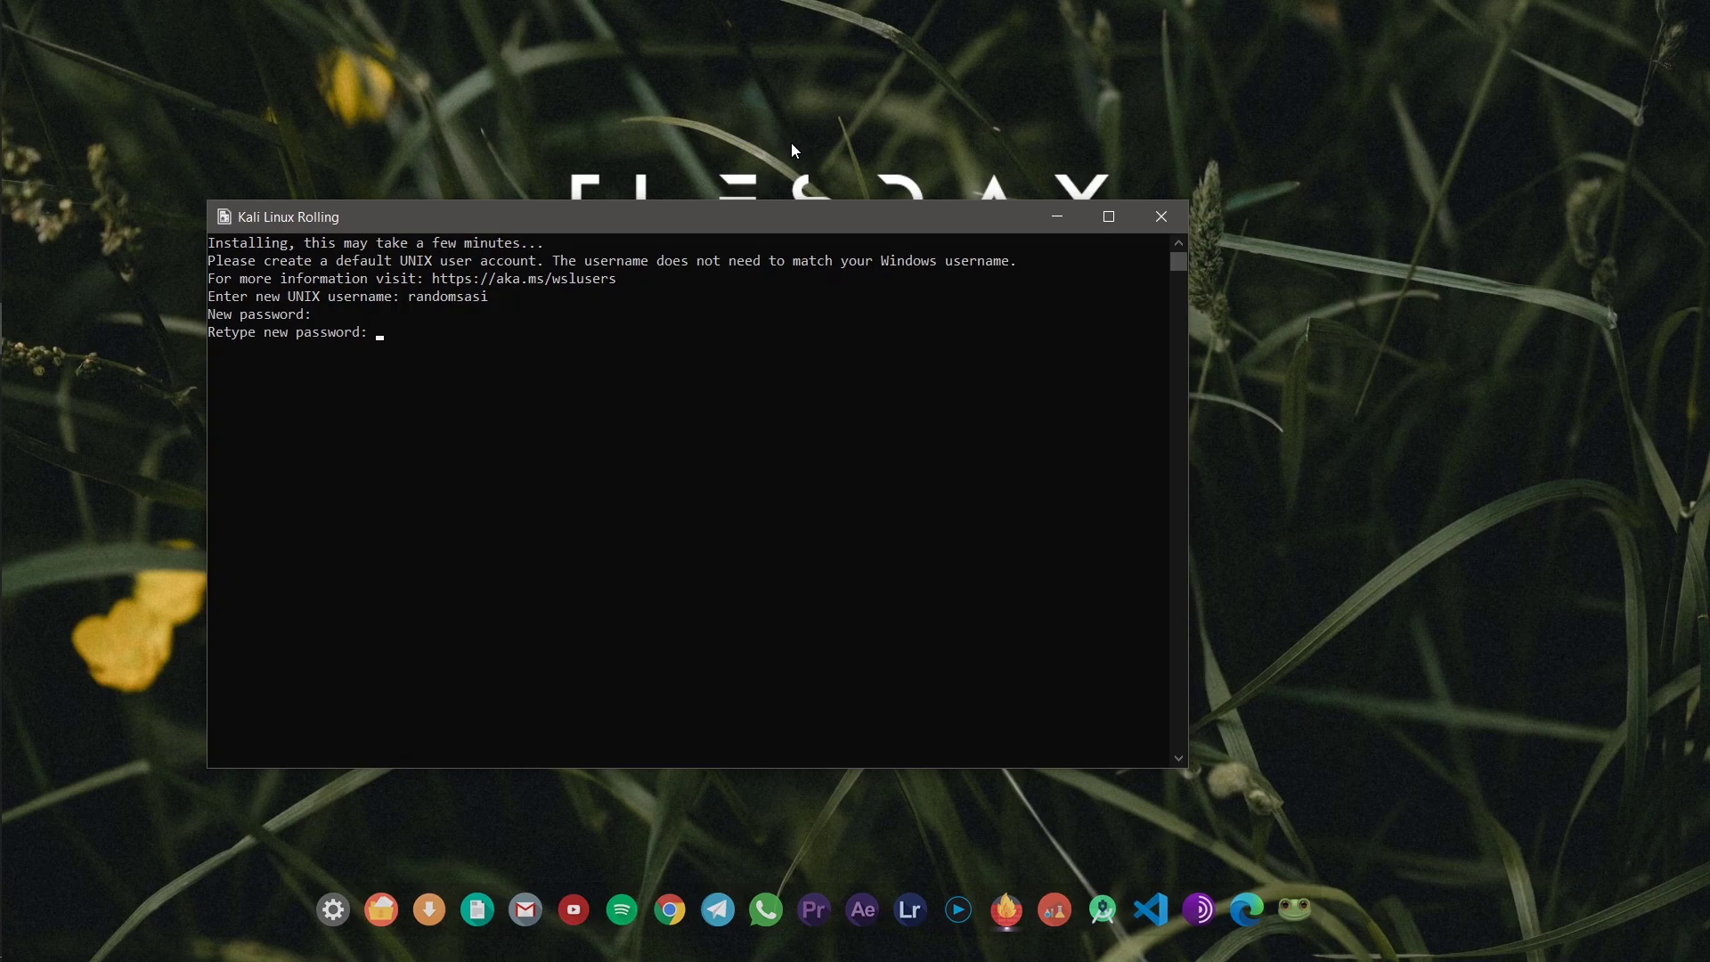
pyautogui.press('Return')
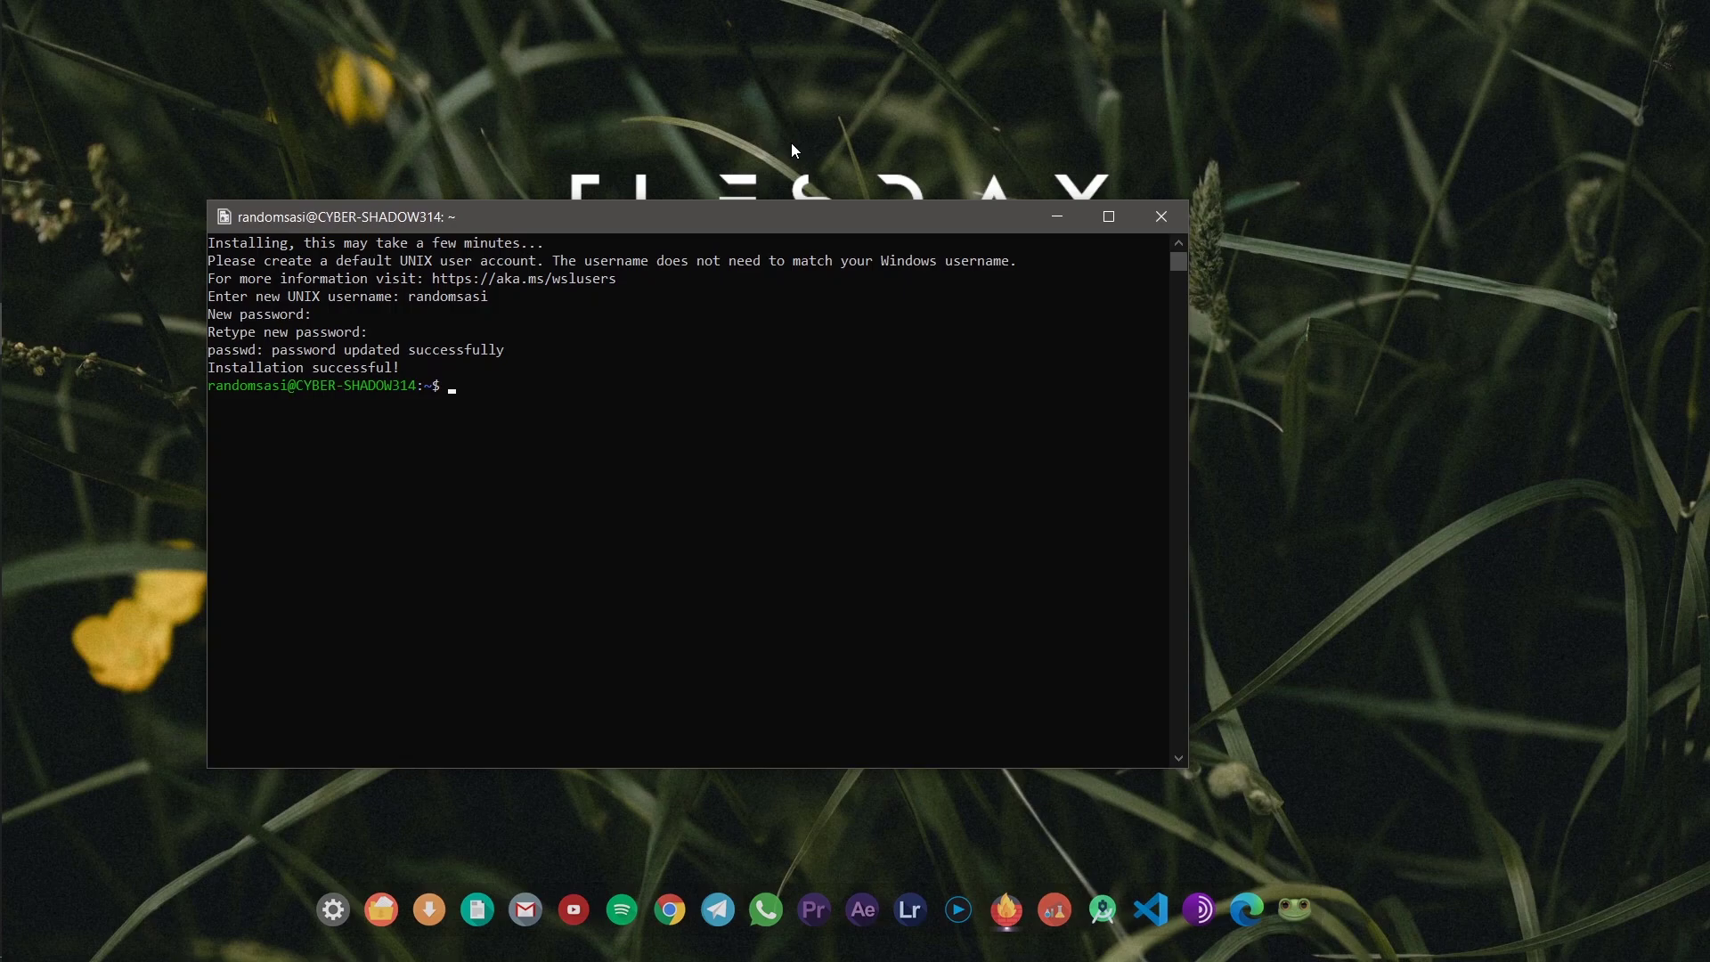
pyautogui.write('clear')
pyautogui.press('Return')
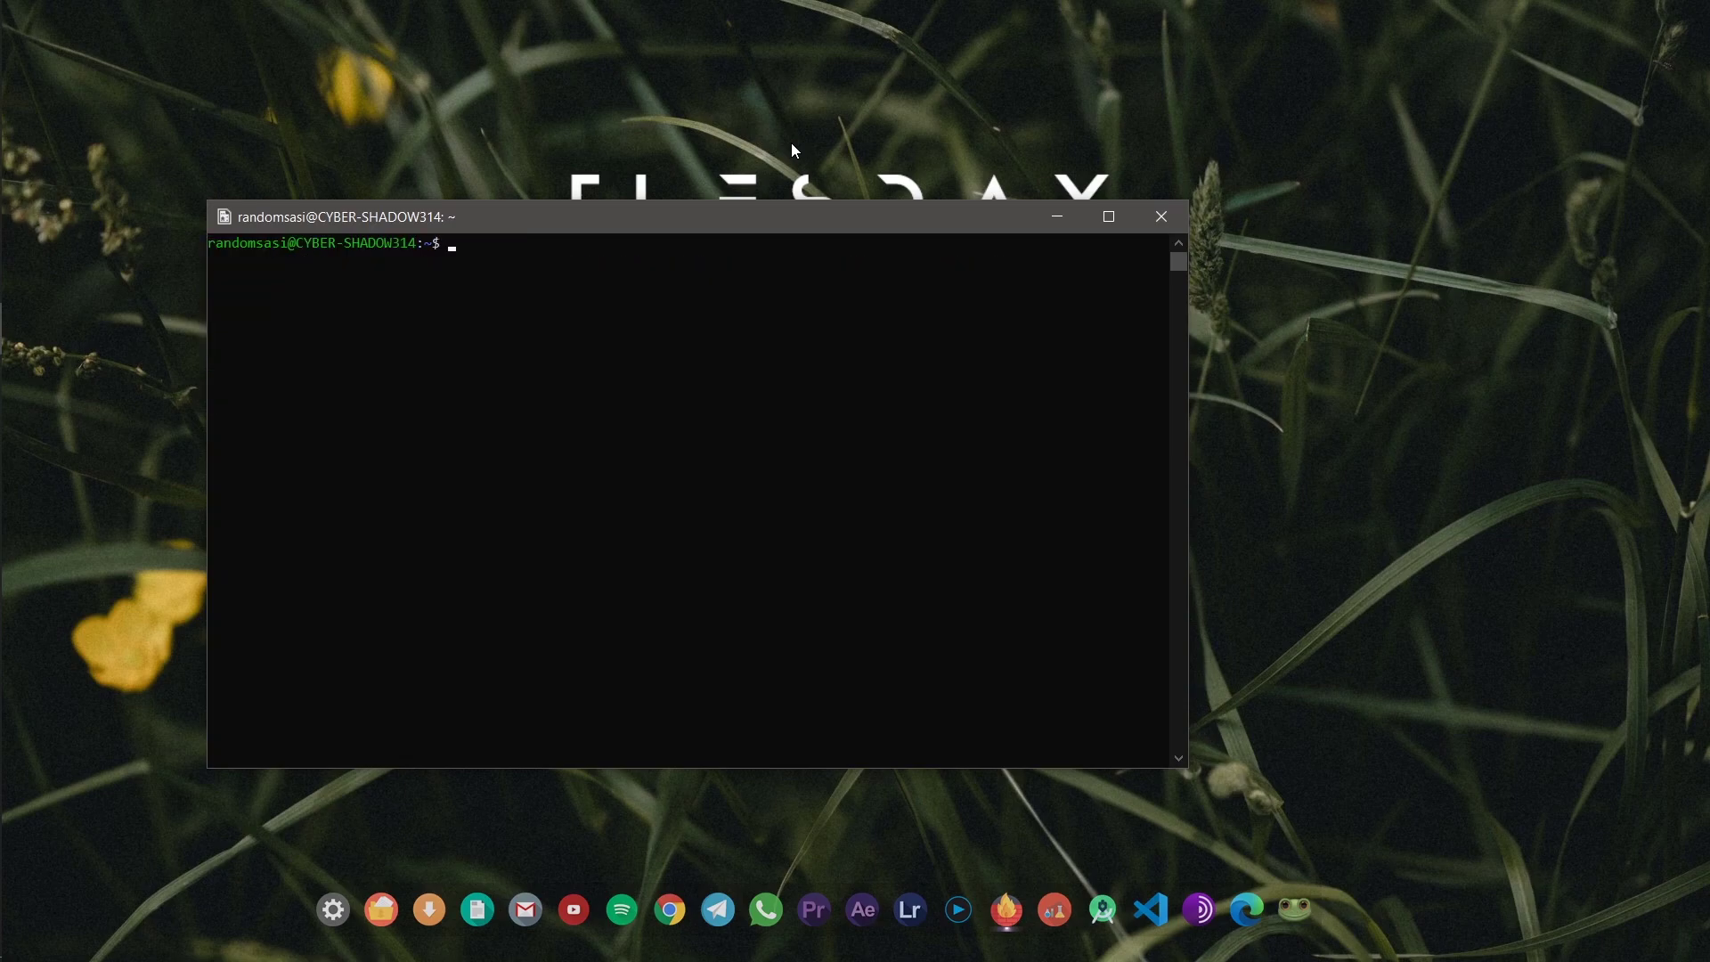
# Run sudo apt update && sudo apt upgrade, entering the sudo password and confirming with y.
pyautogui.click(1092, 226)
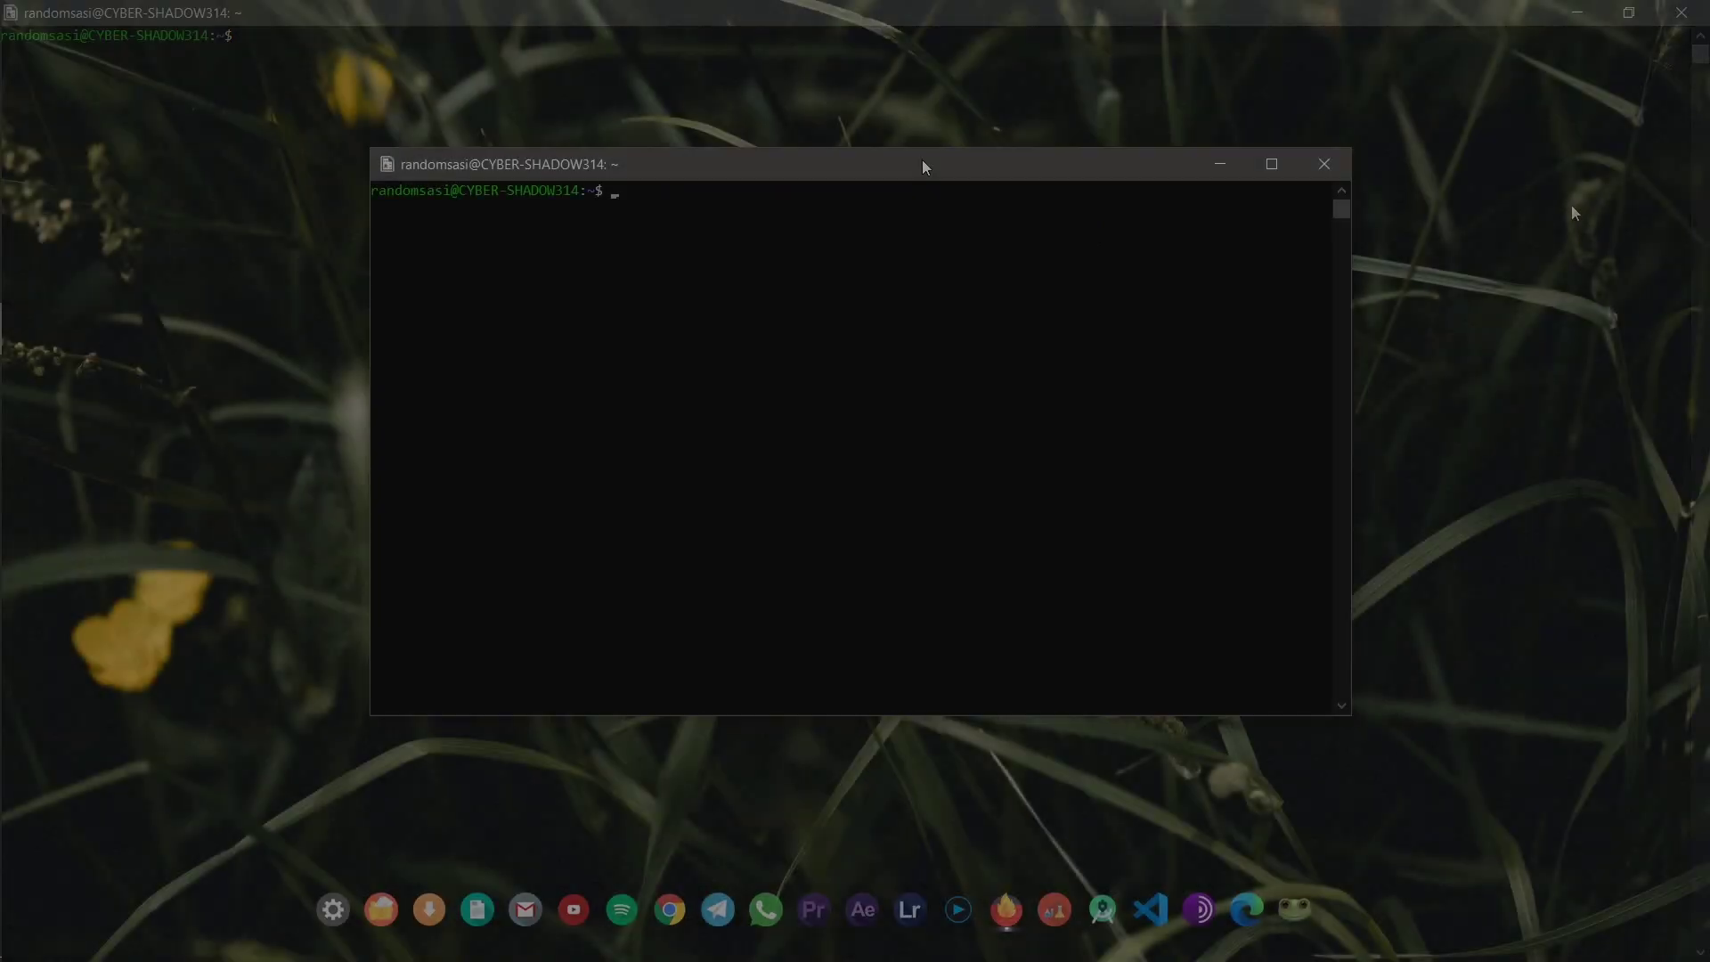
pyautogui.write('sudo apt')
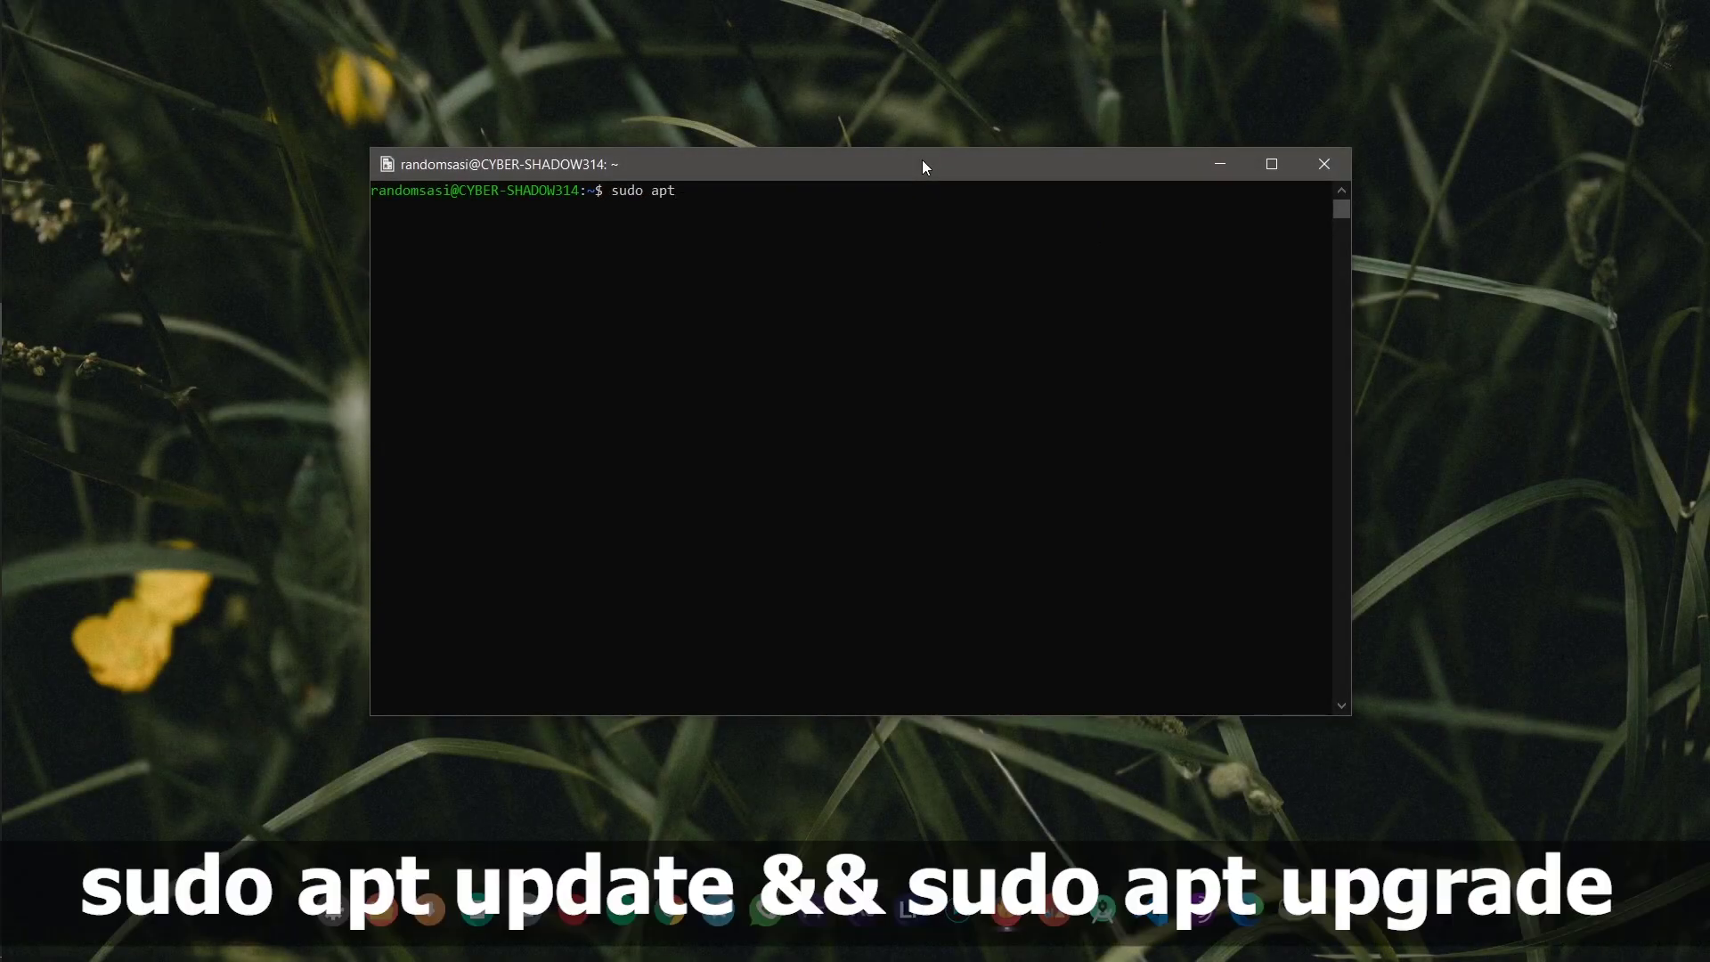
pyautogui.write(' update && sudo apt upgrade')
pyautogui.press('Return')
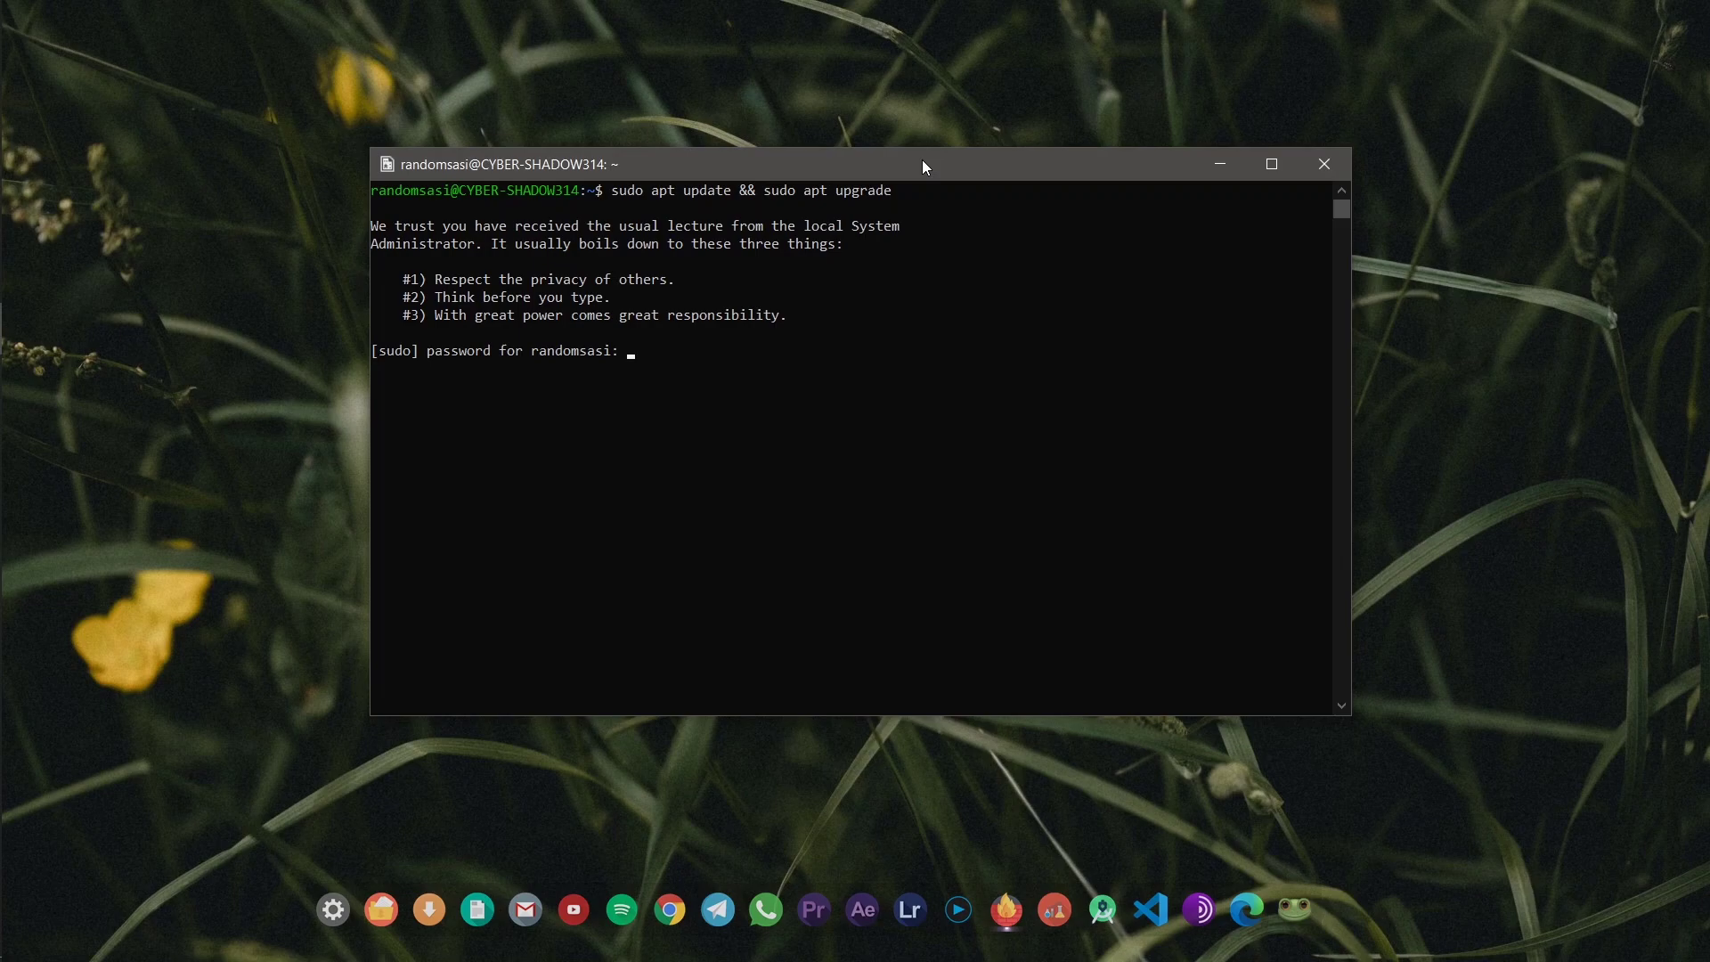
pyautogui.press('Return')
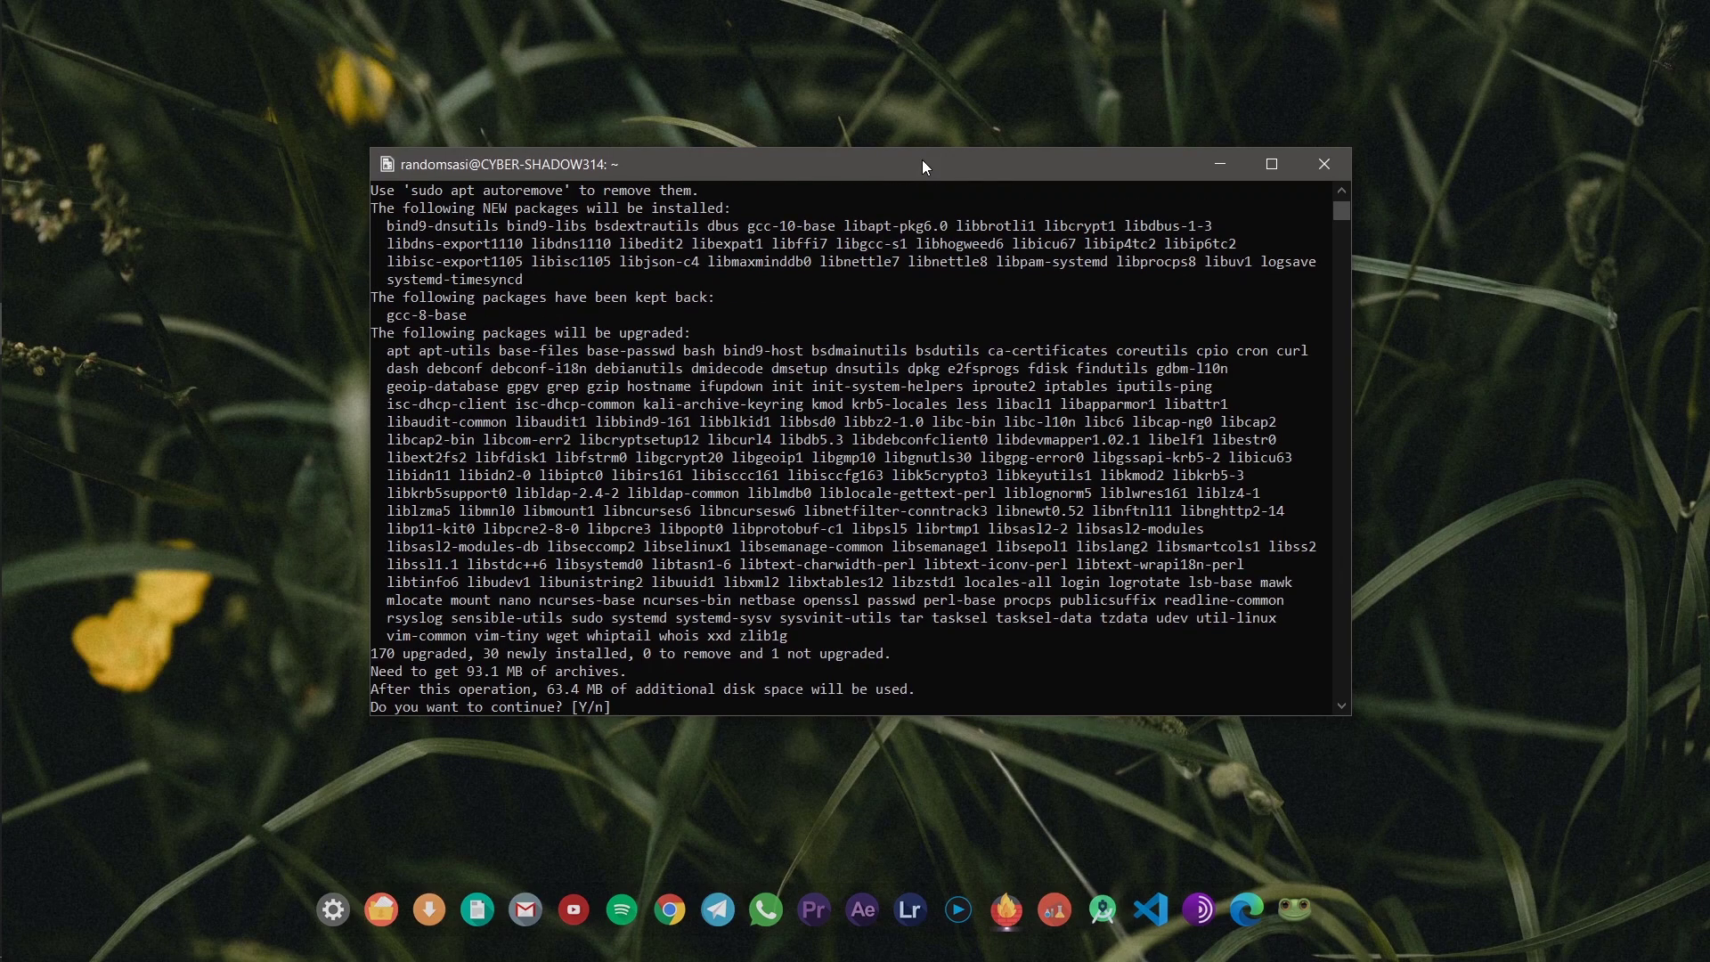
pyautogui.write('y')
pyautogui.press('Return')
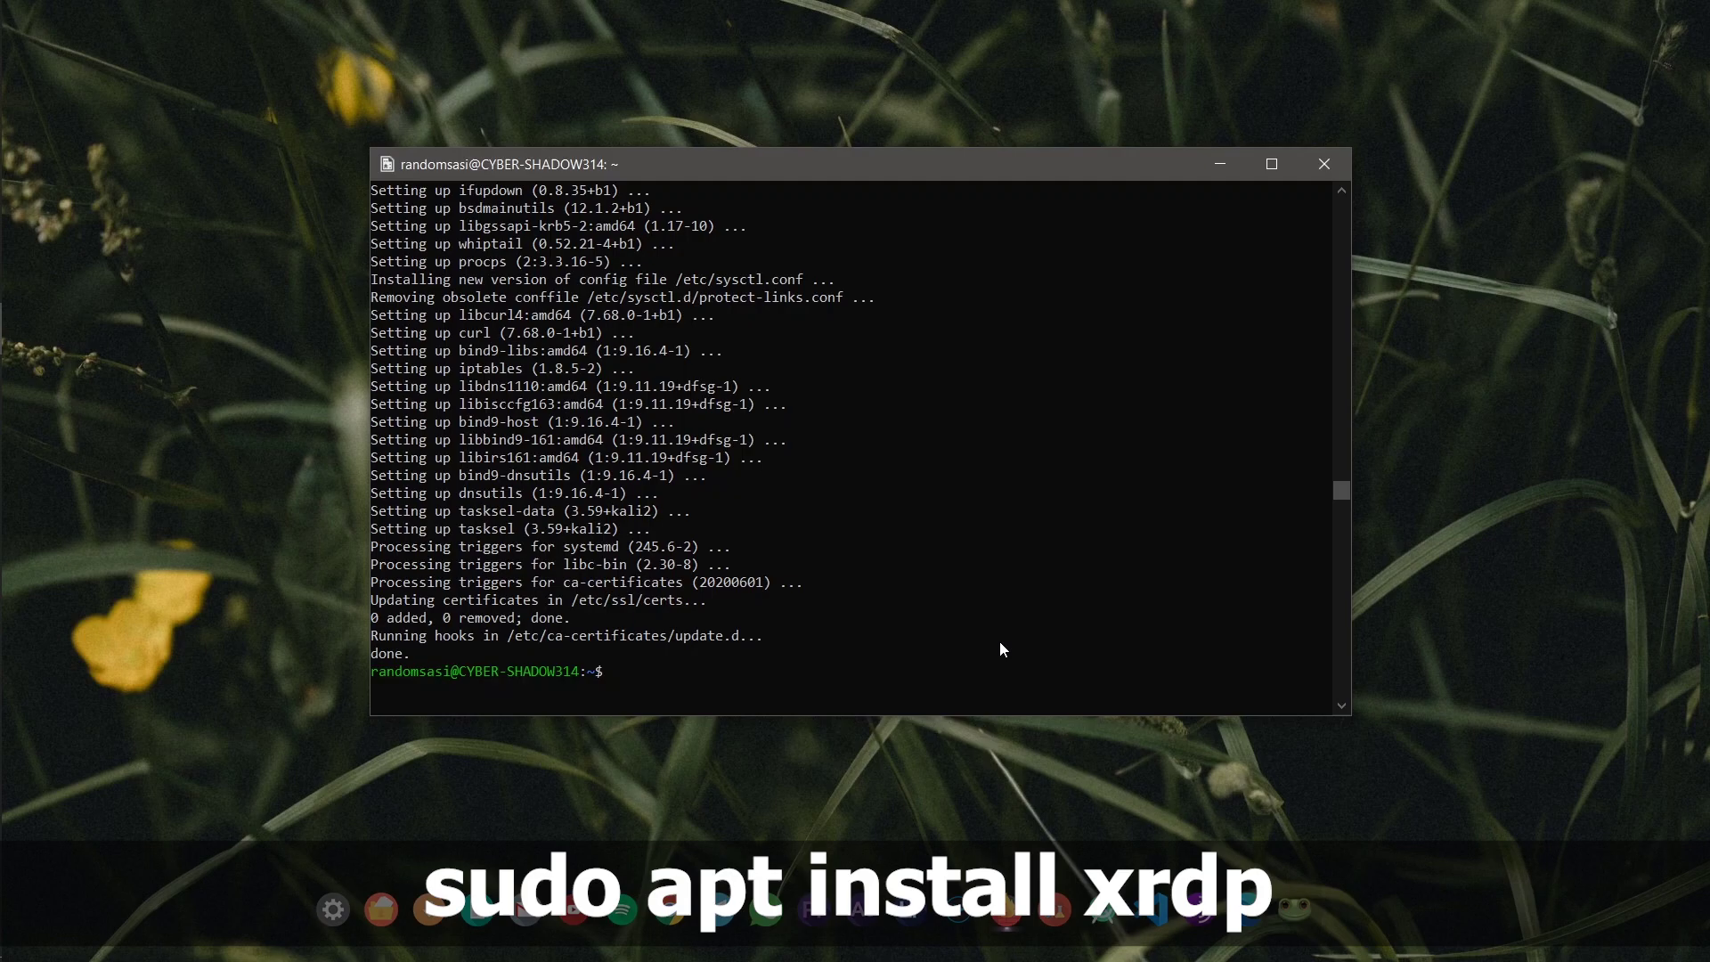
# Run sudo apt install xrdp, confirm with y, and keep English (US) as the keyboard layout.
pyautogui.write('sudo apt install xrdp')
pyautogui.press('Return')
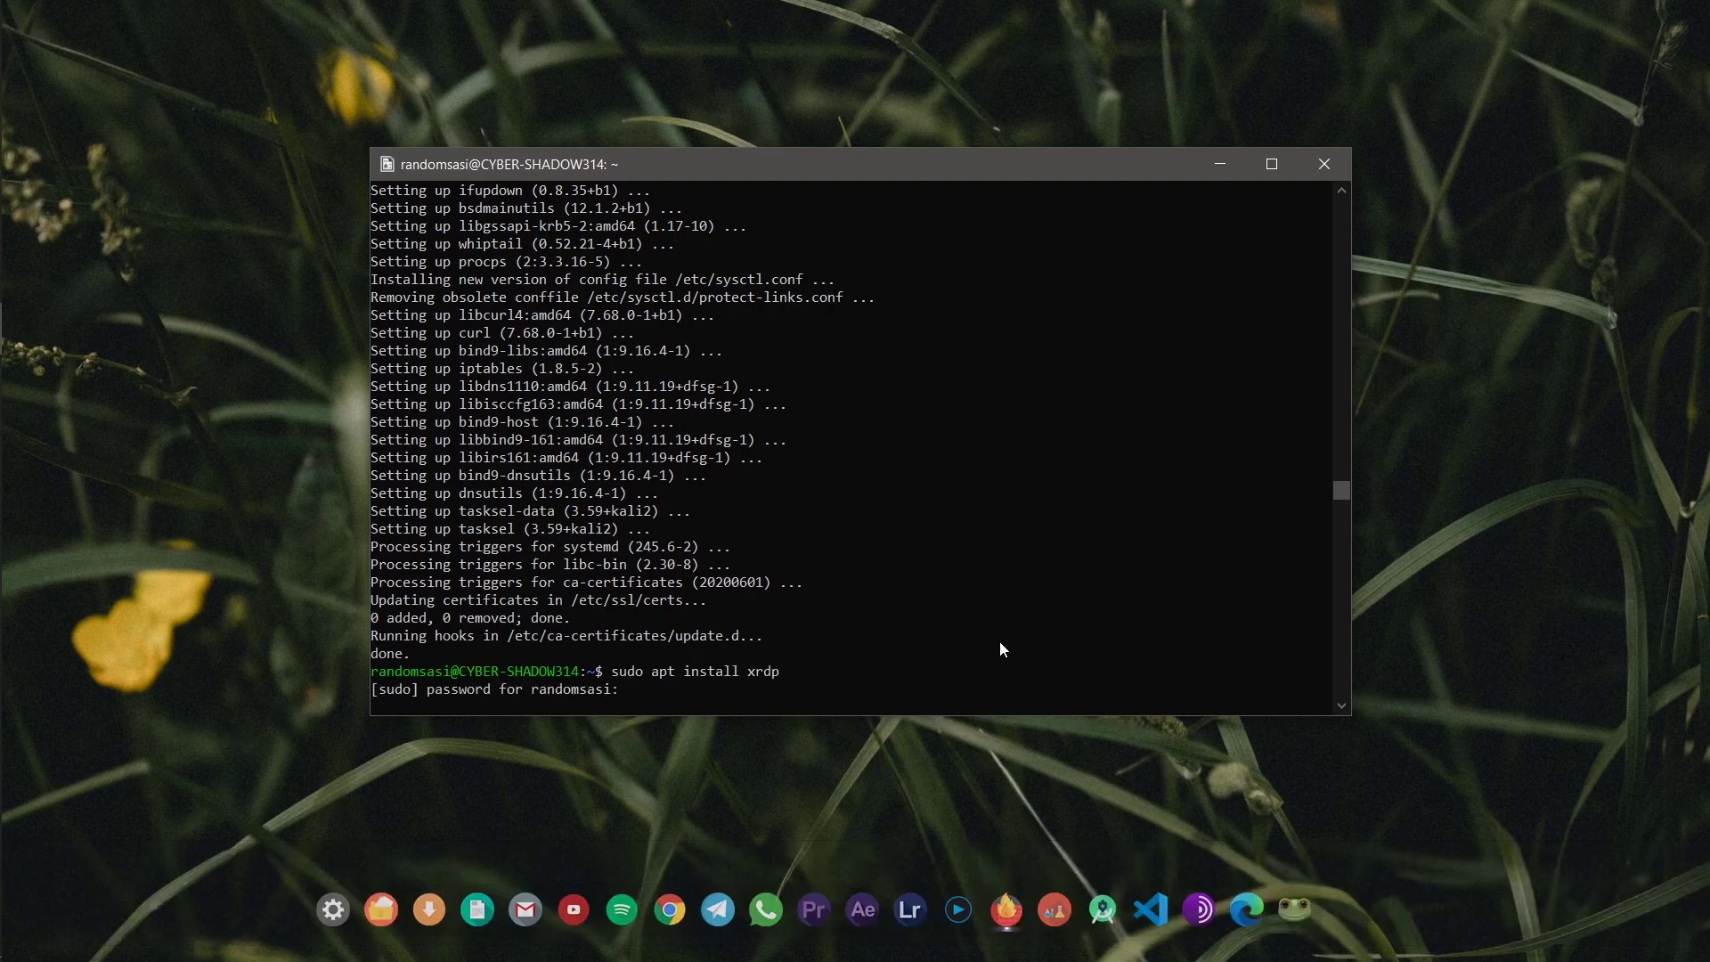
pyautogui.press('Return')
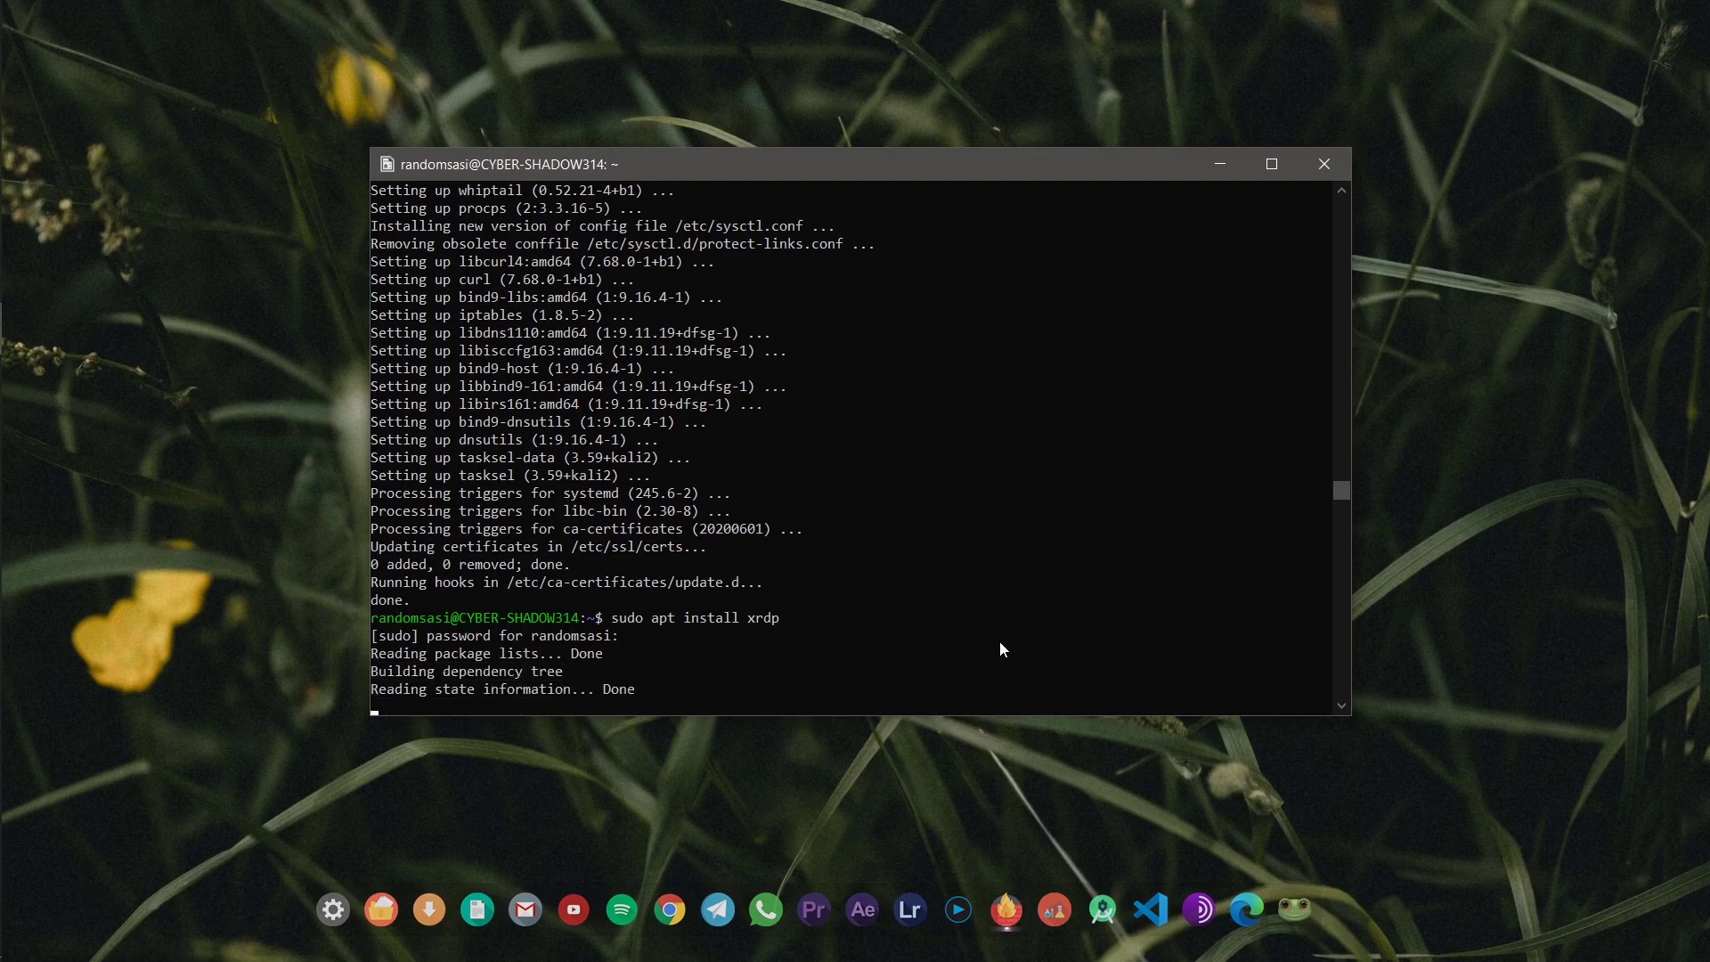
pyautogui.write('y')
pyautogui.press('Return')
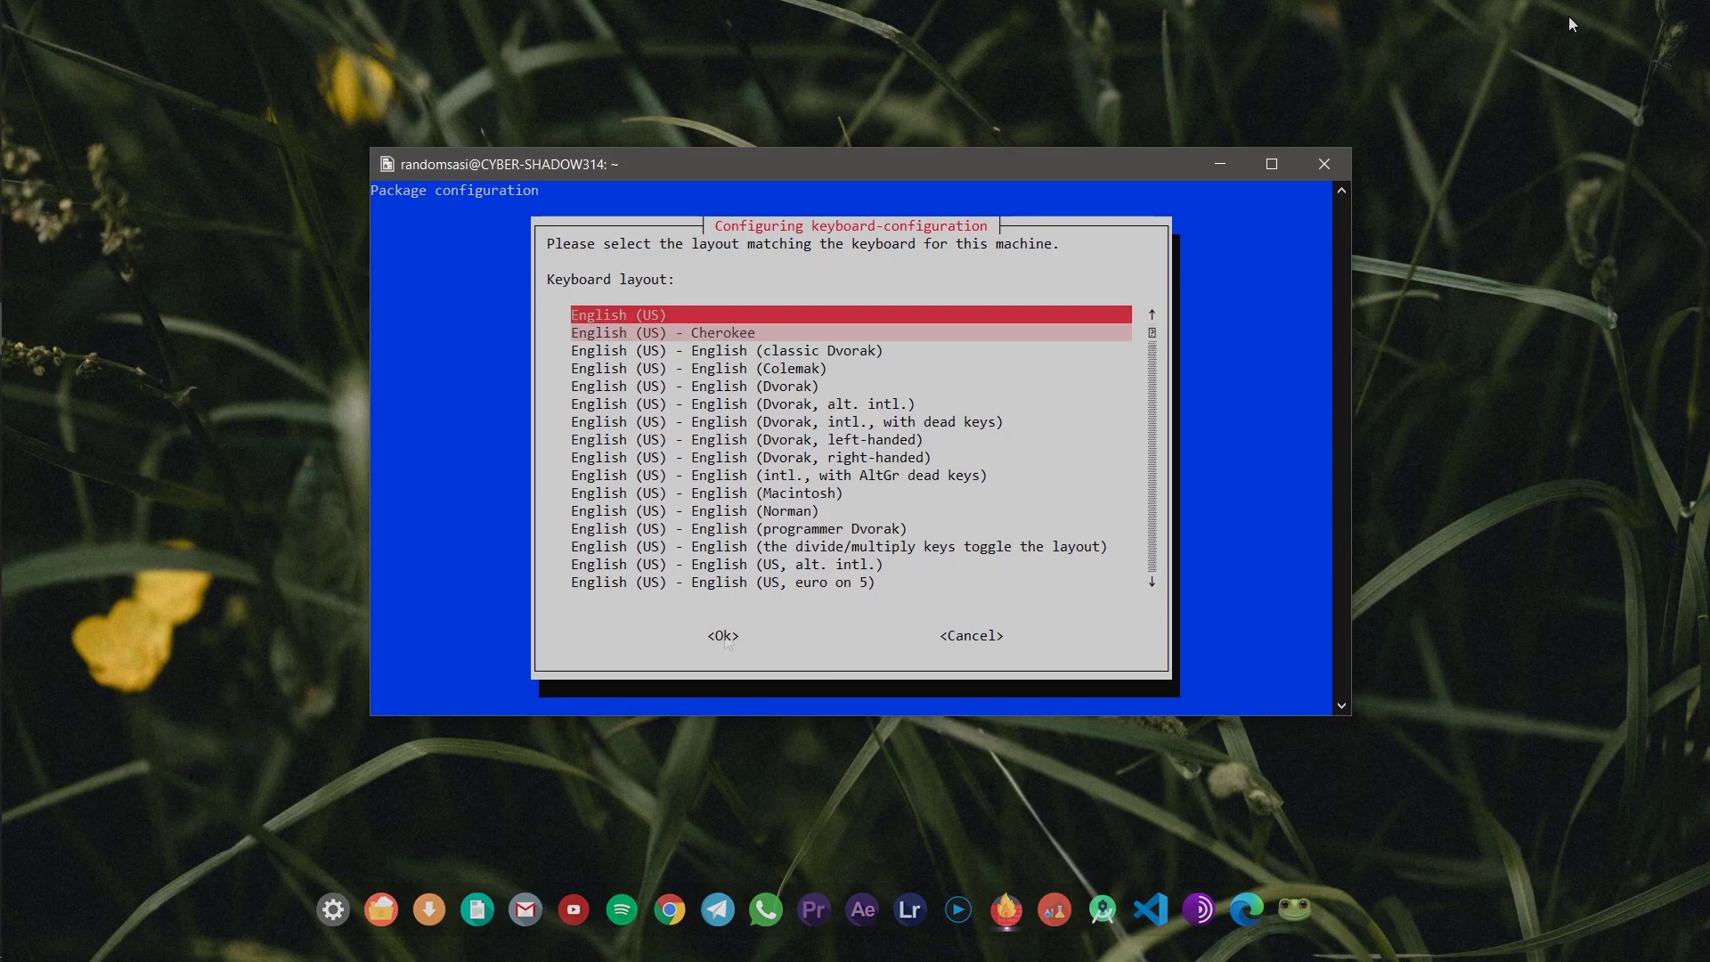
pyautogui.press('Return')
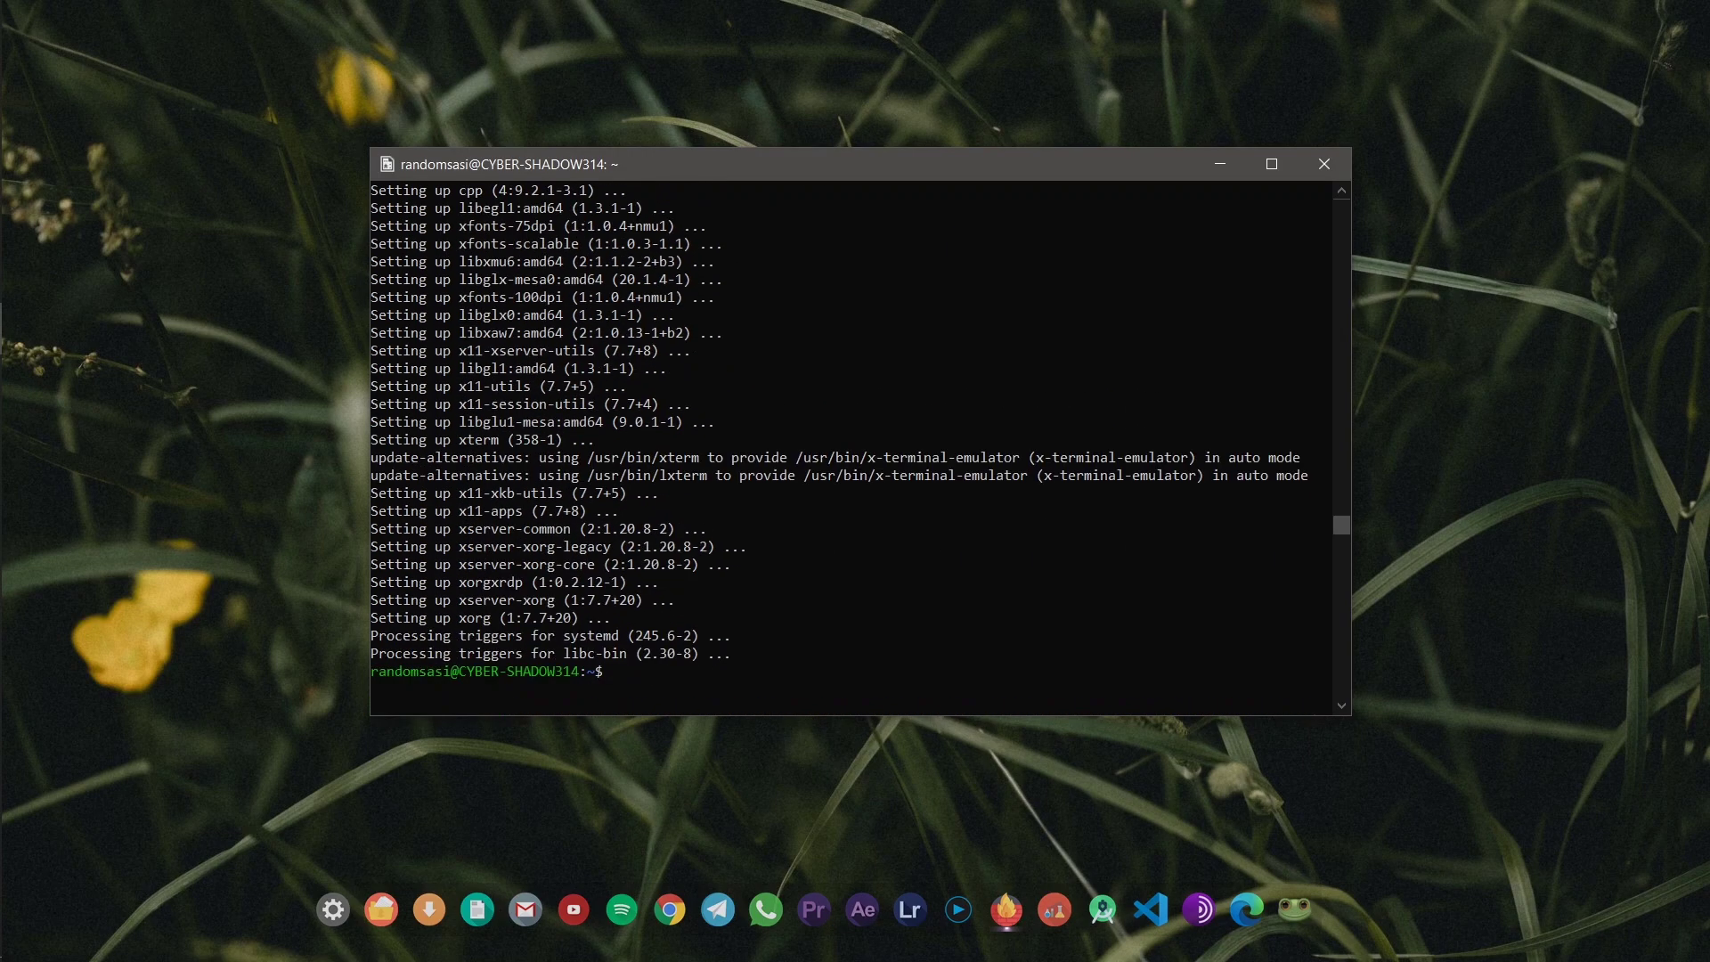
# Install kali-desktop-xfce with sudo apt, confirming y for 705 packages (1,452 MB).
pyautogui.click(748, 508)
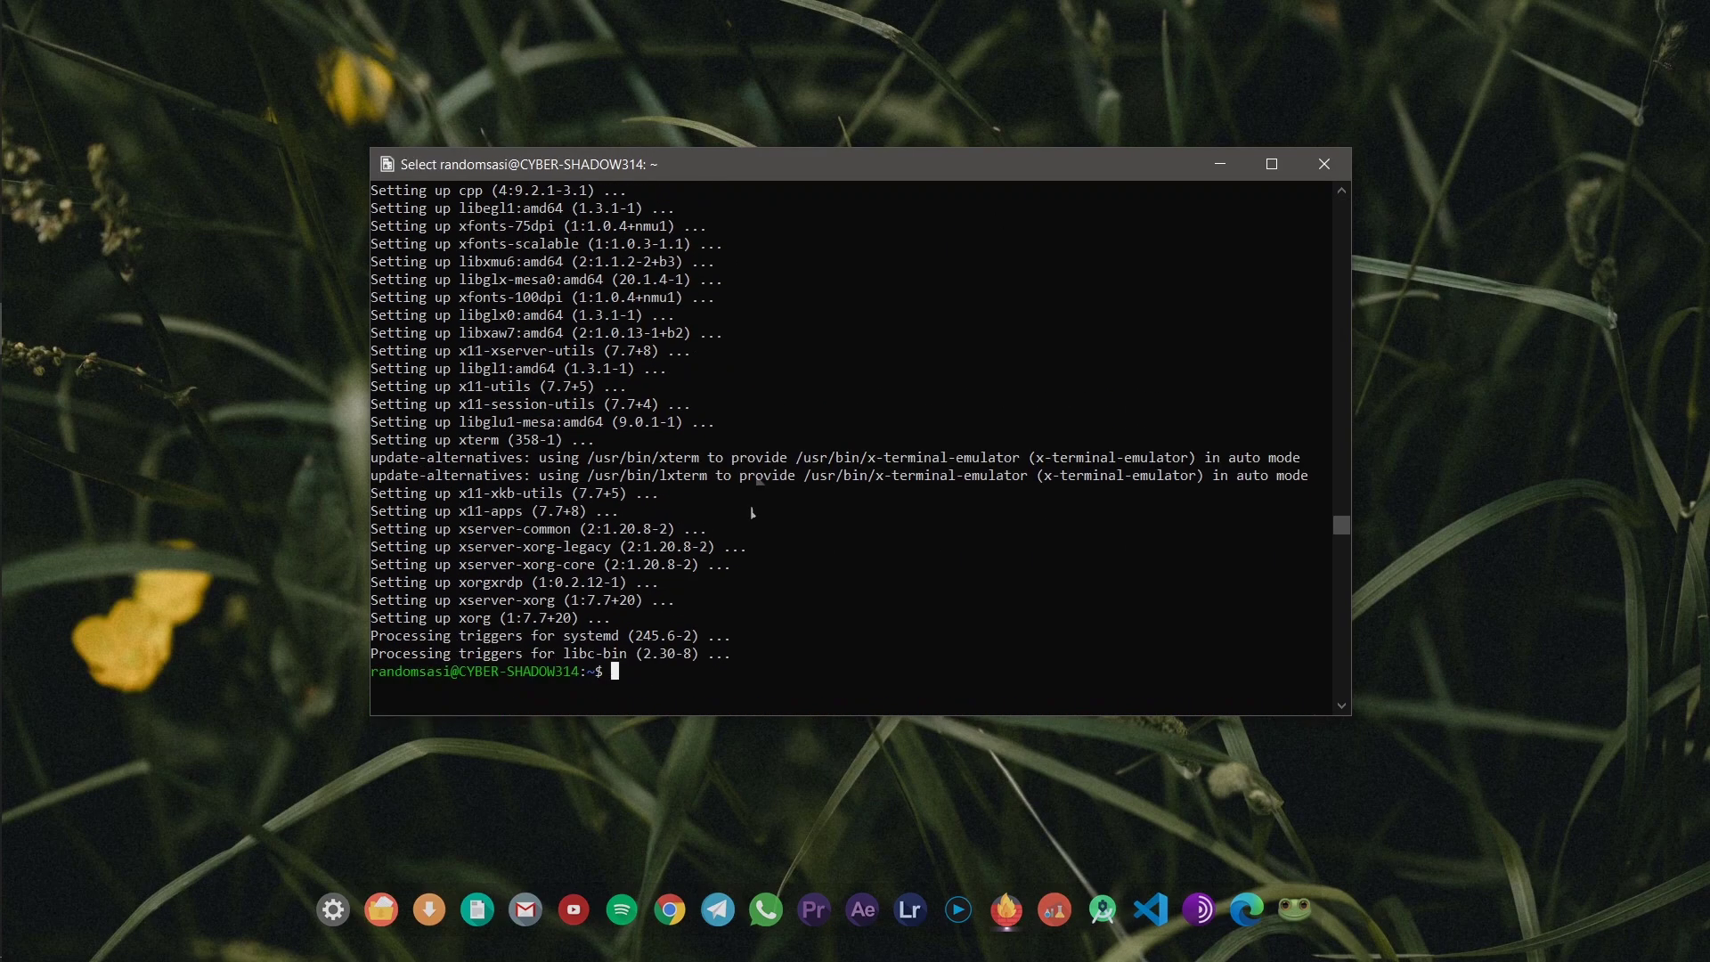
pyautogui.write('sud')
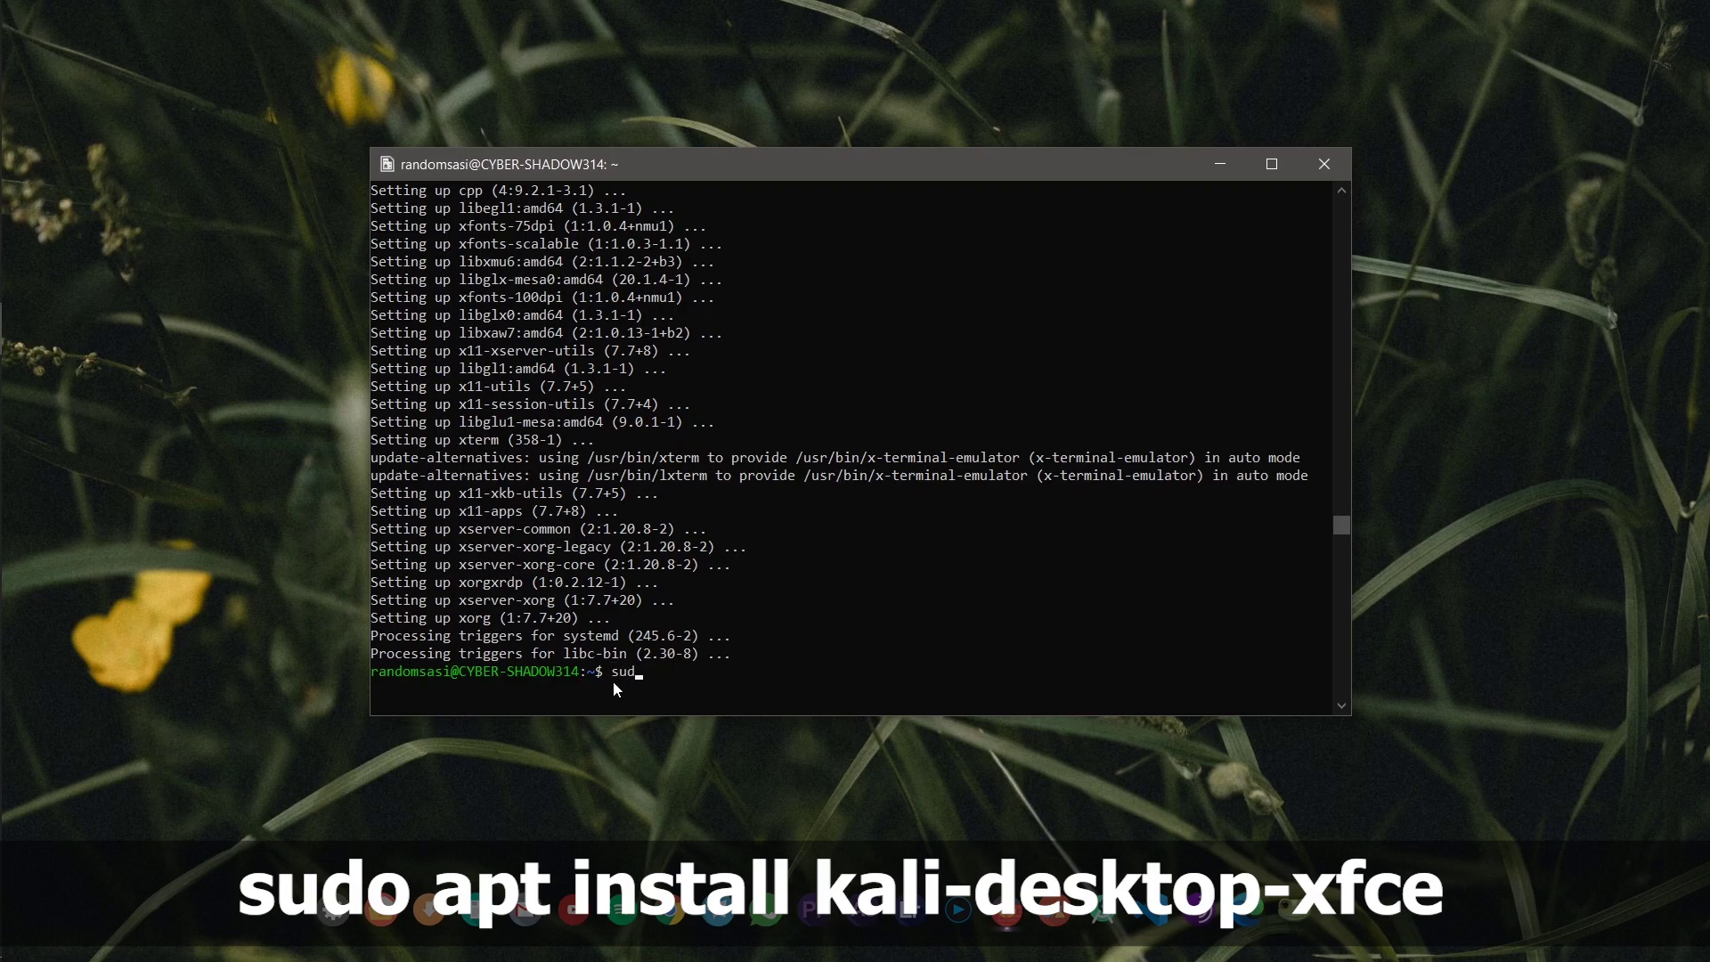
pyautogui.write('o apt install kali-desktop-xfce')
pyautogui.press('Return')
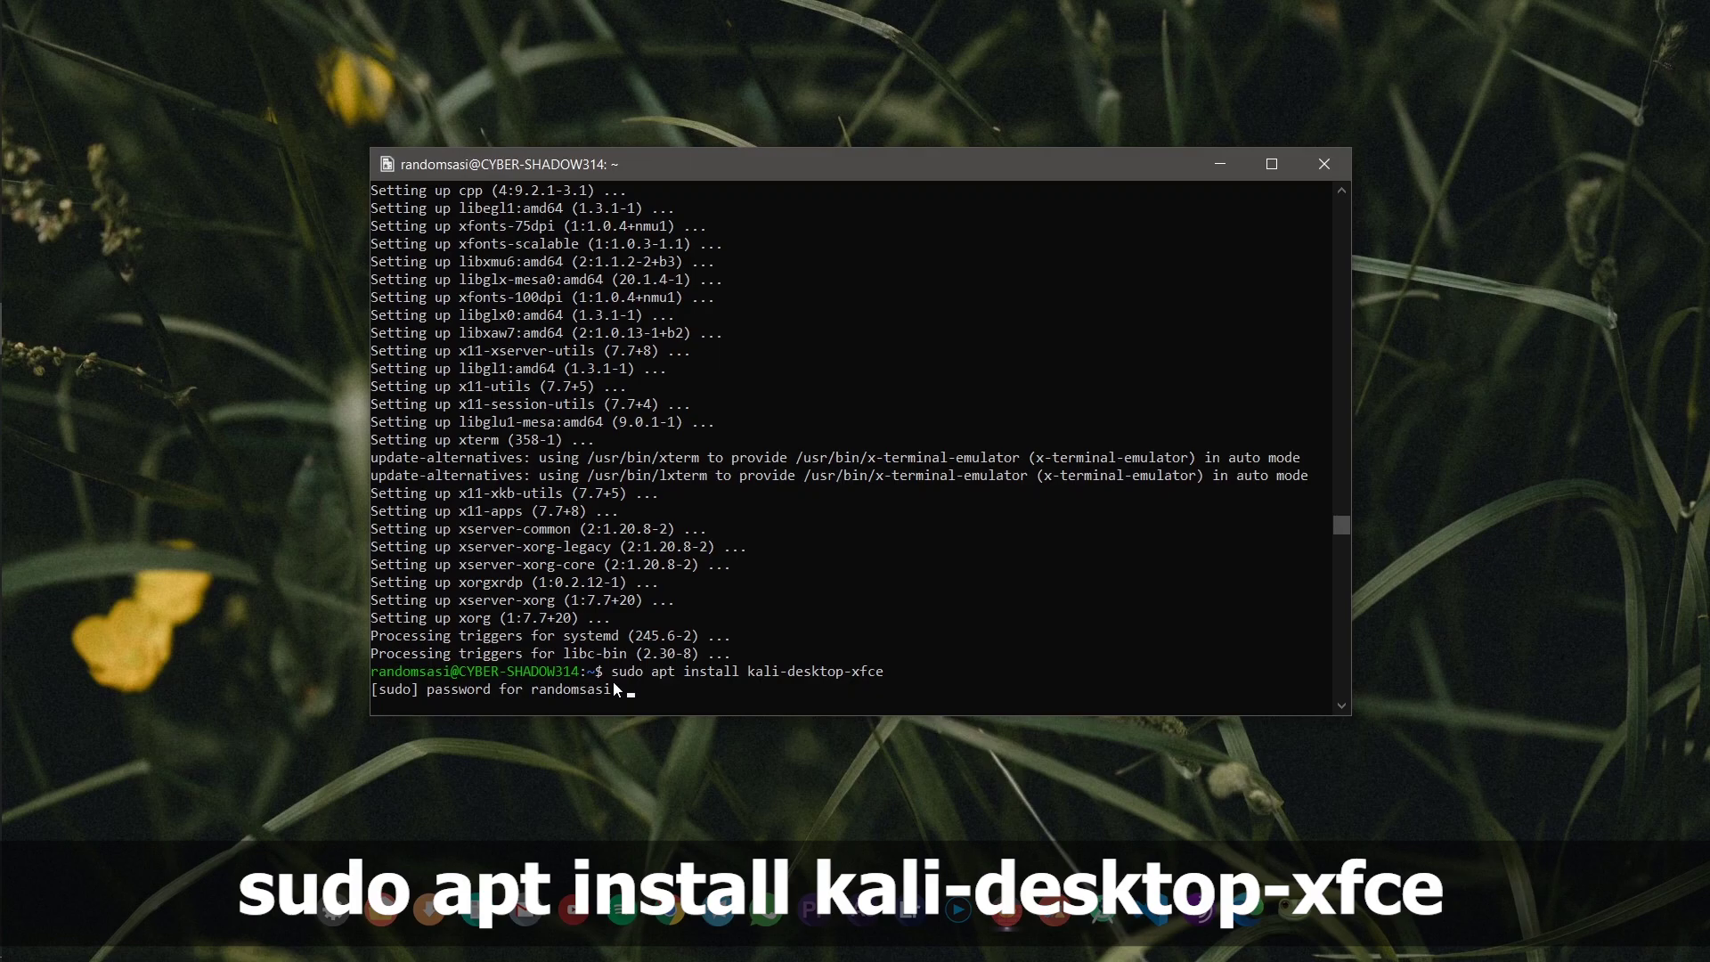
pyautogui.press('Return')
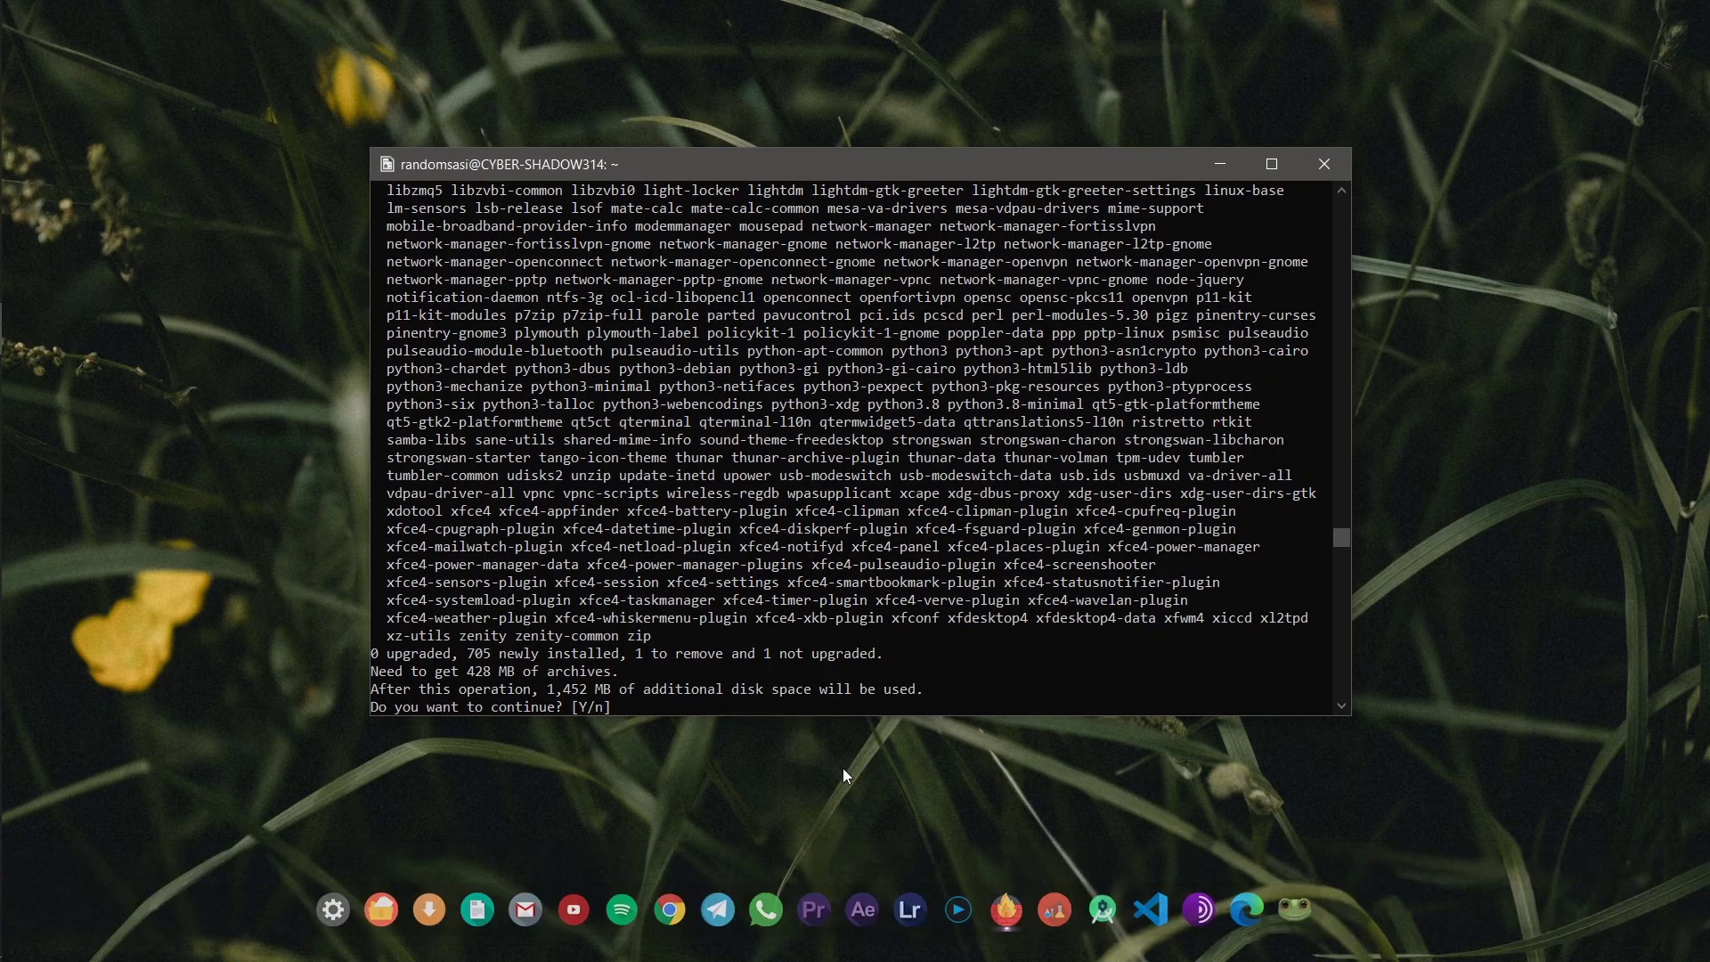
pyautogui.write('y')
pyautogui.press('Return')
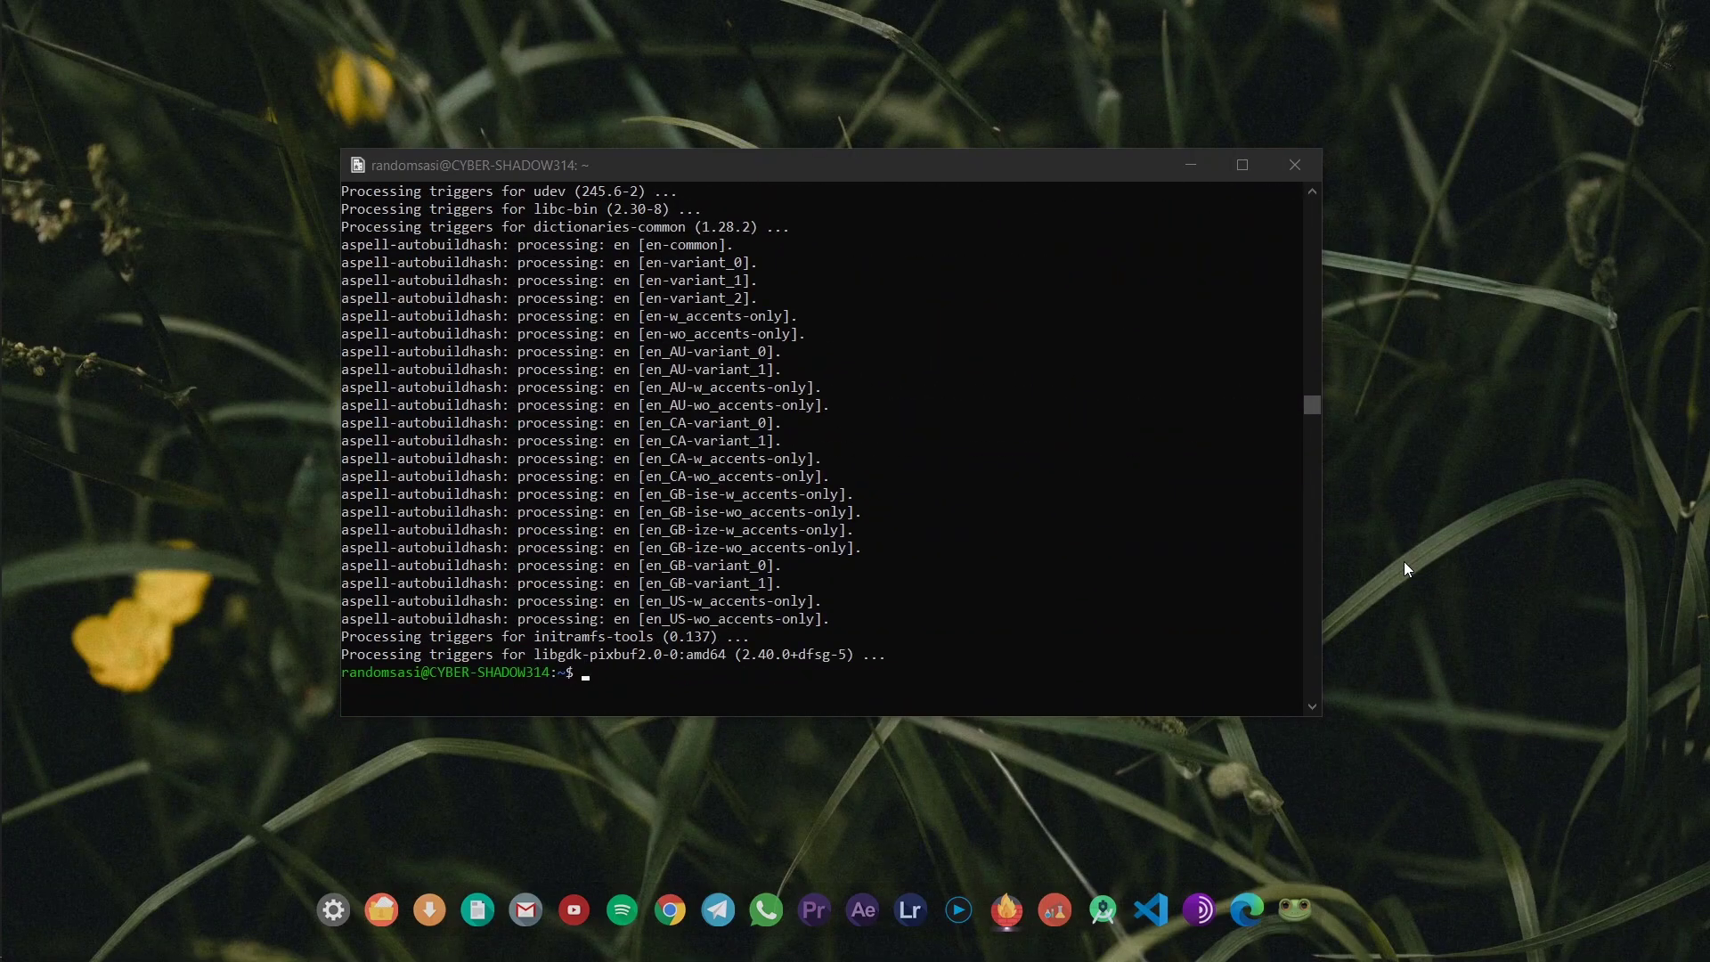
# Start the xrdp service with sudo service xrdp start.
pyautogui.click(603, 657)
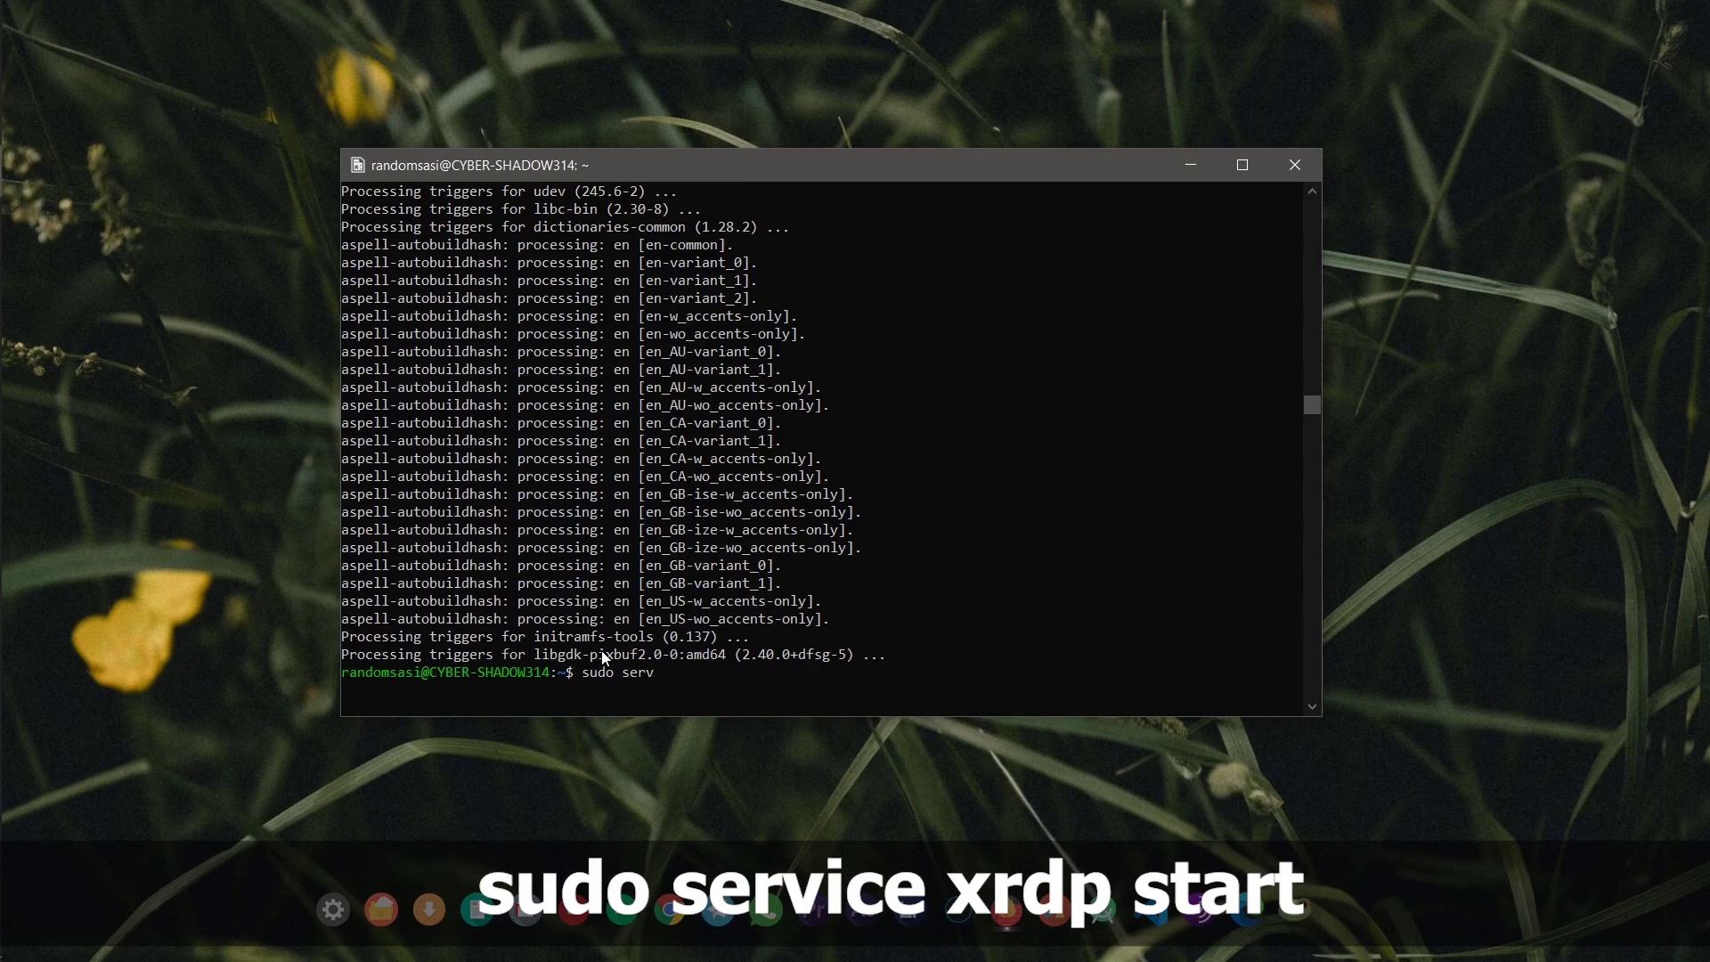
pyautogui.write('sudo service xrdp start')
pyautogui.press('Return')
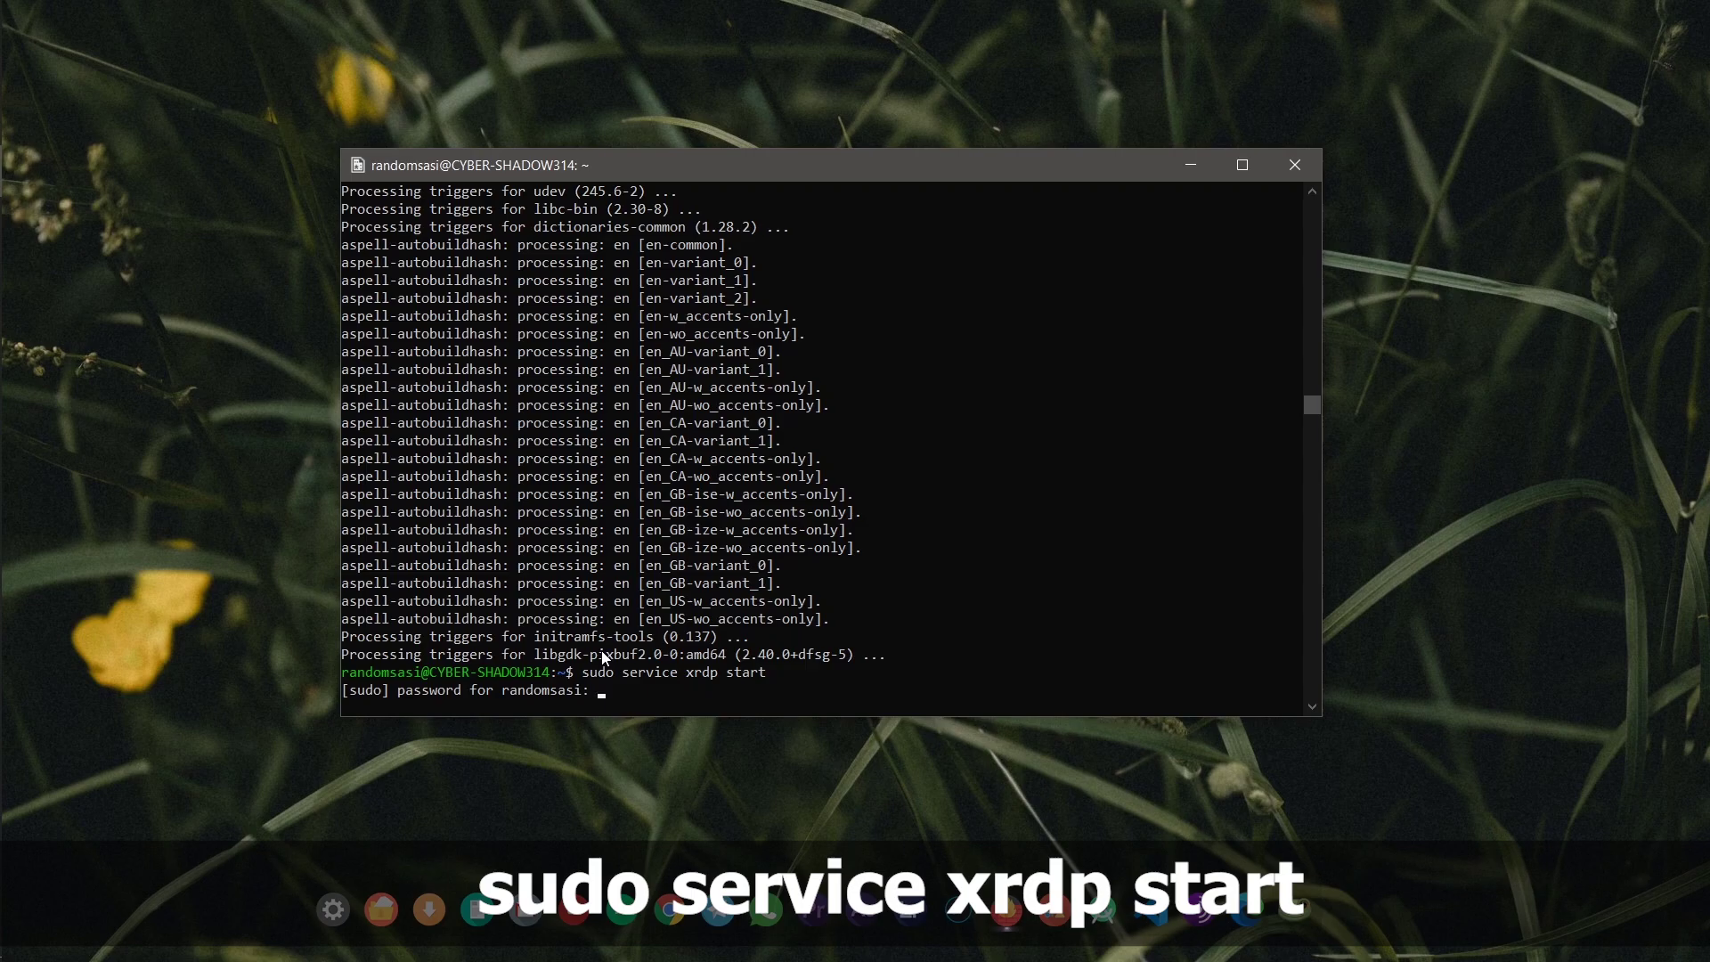
pyautogui.press('Return')
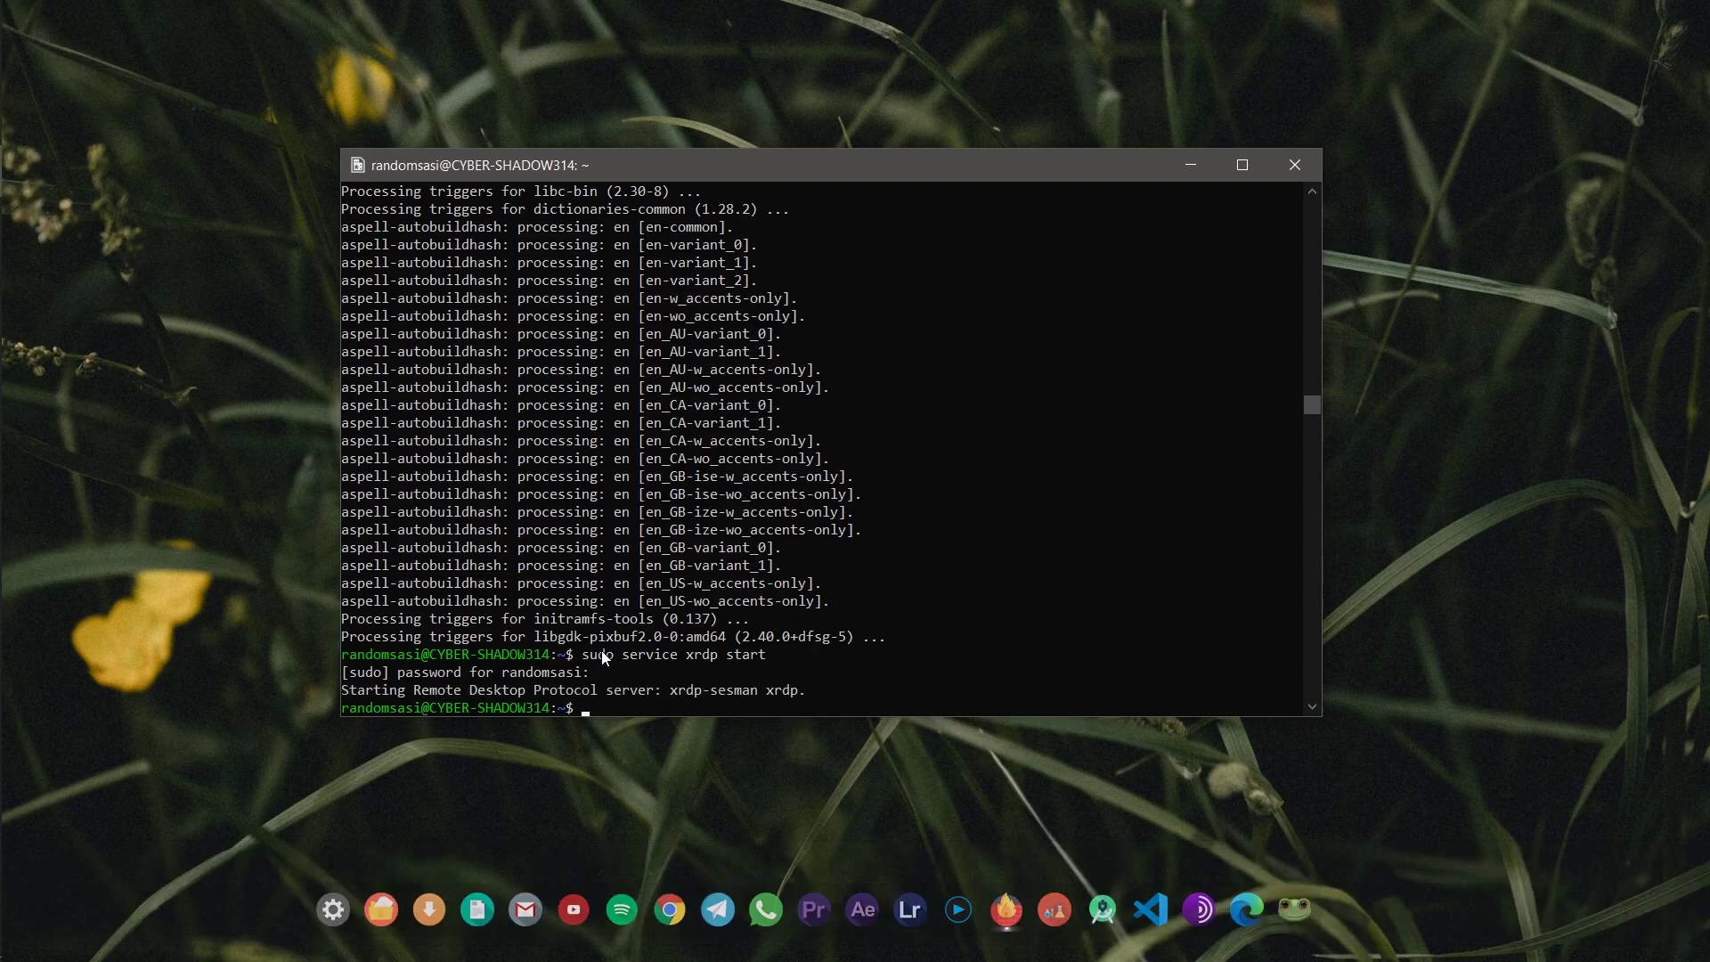
# List addresses with ip add and copy eth0's address 172.29.116.30.
pyautogui.write('i')
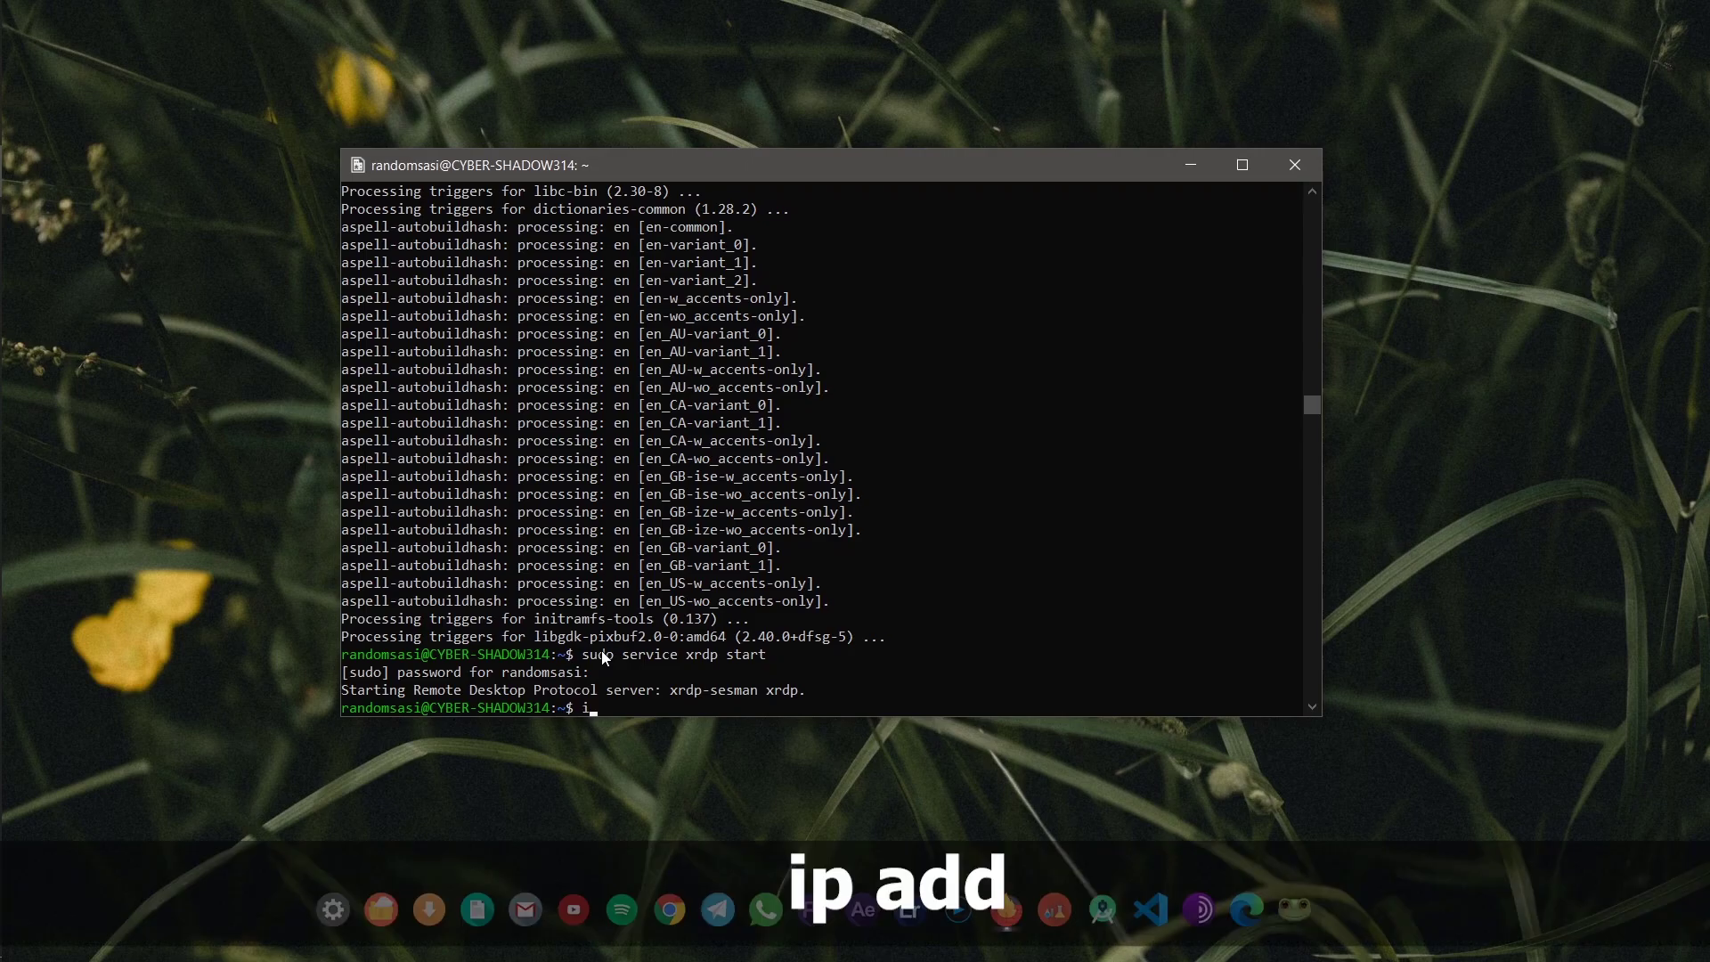
pyautogui.write('p add')
pyautogui.press('Return')
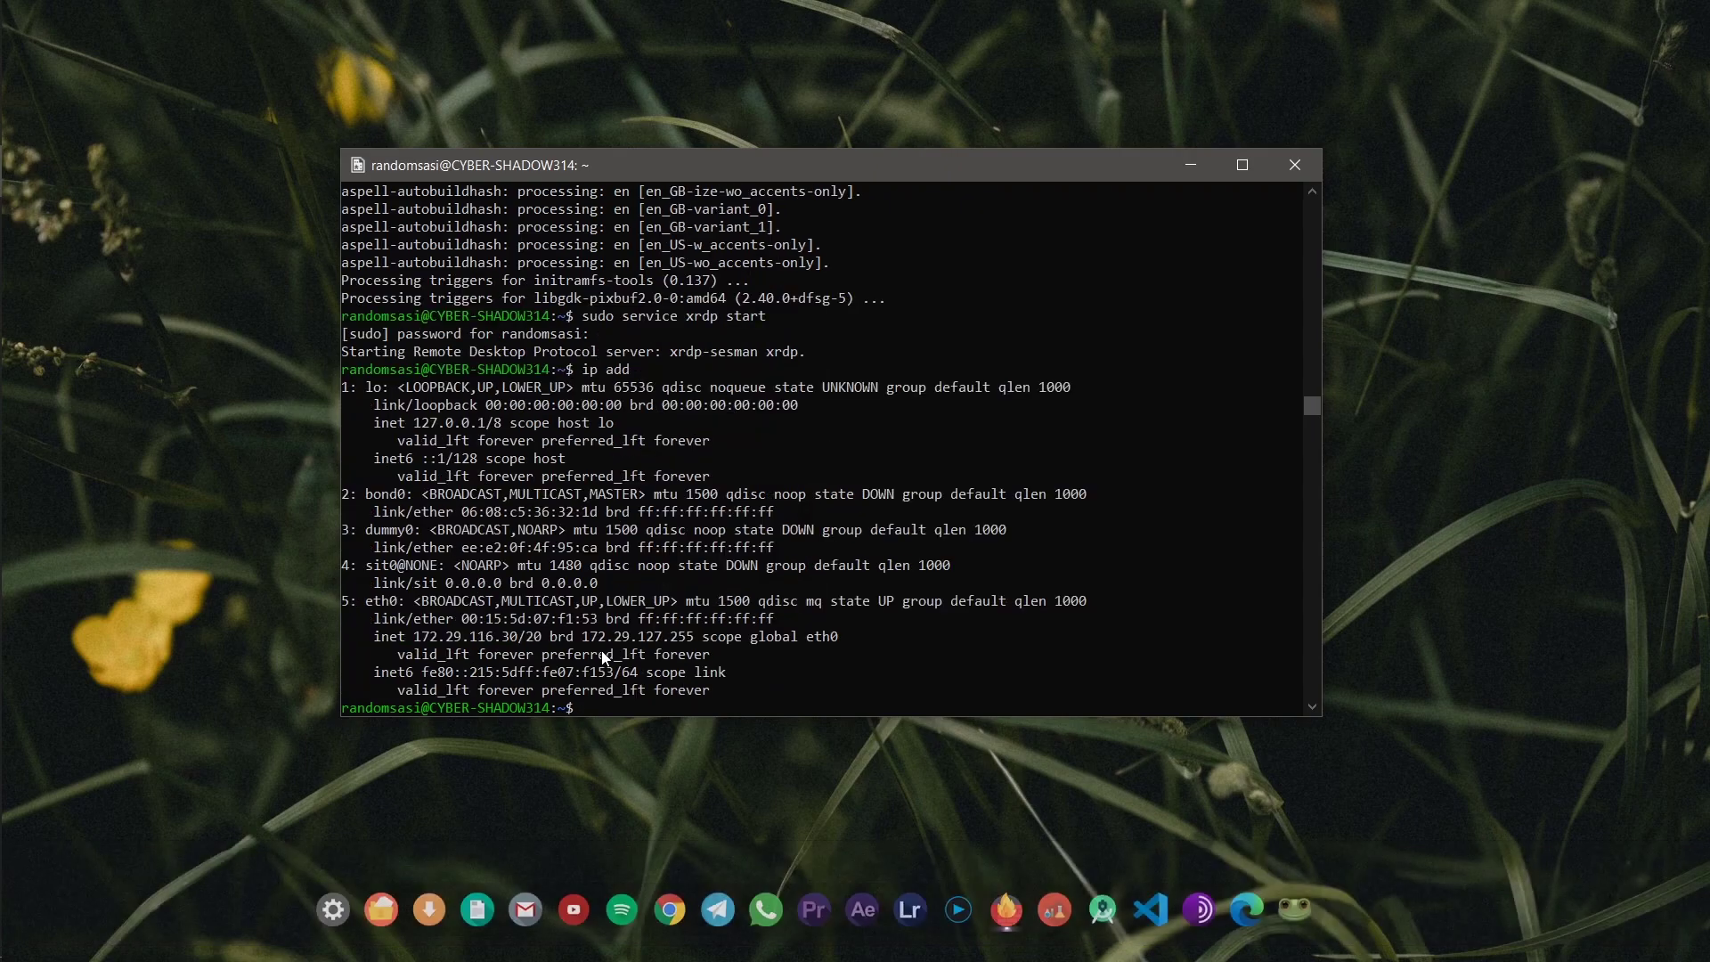
pyautogui.click(409, 639)
pyautogui.click(418, 639)
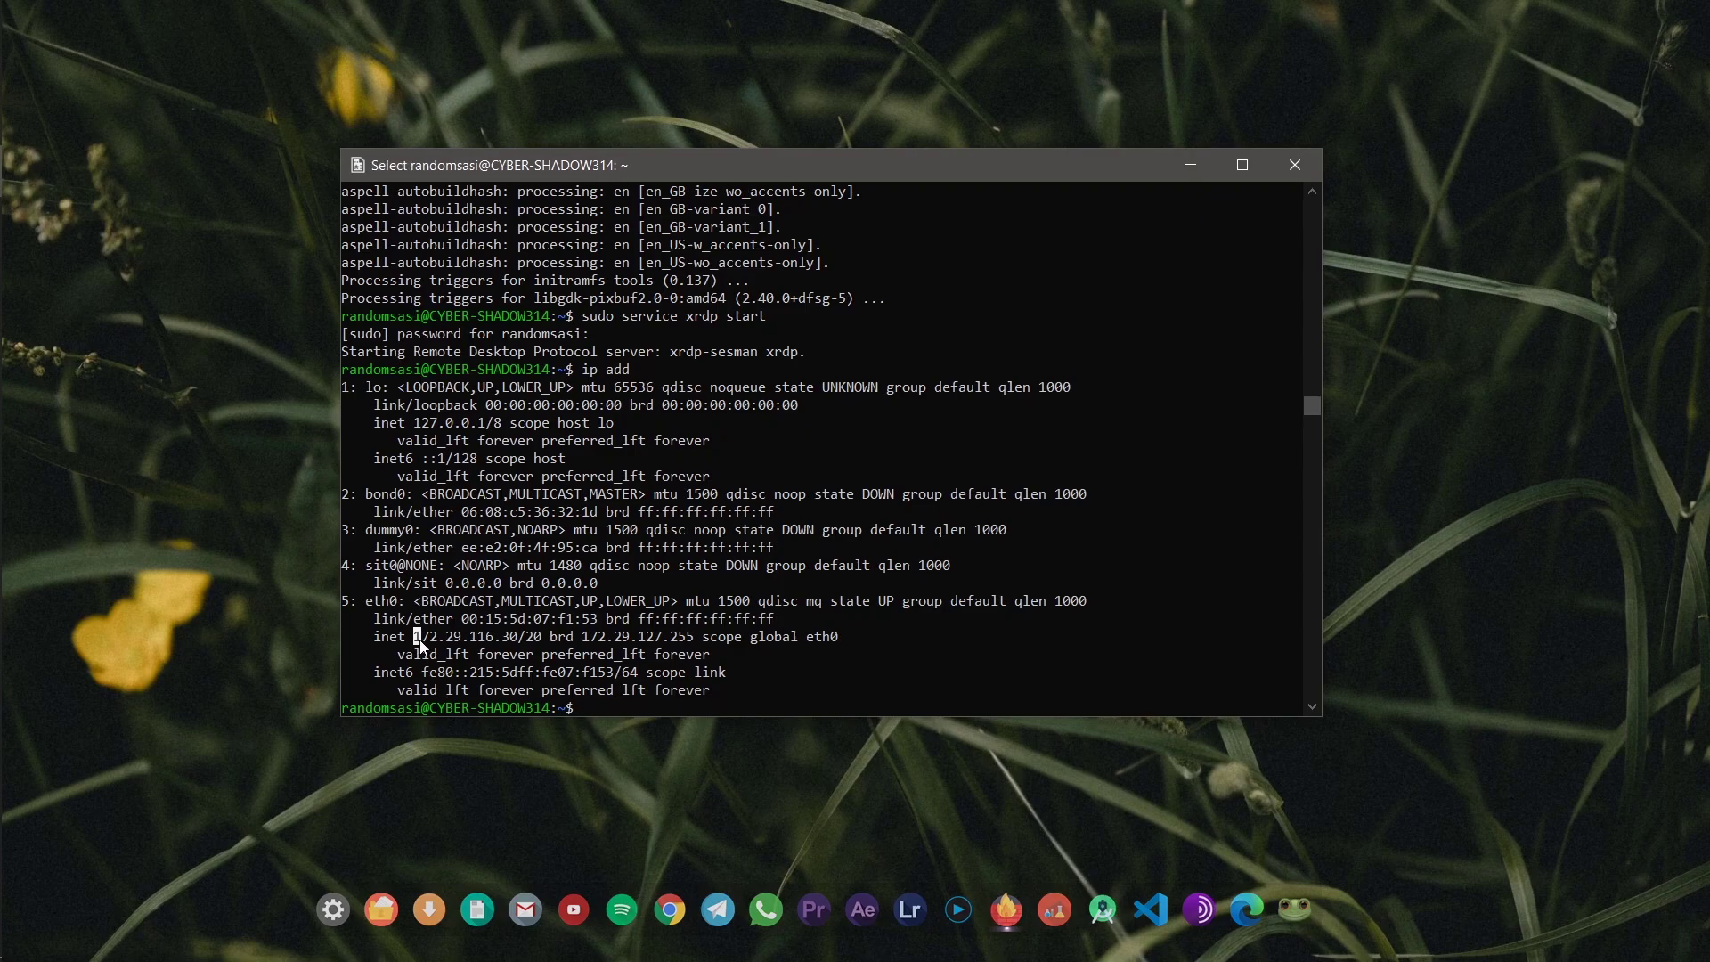
pyautogui.moveTo(419, 639); pyautogui.dragTo(519, 643)
pyautogui.rightClick(519, 643)
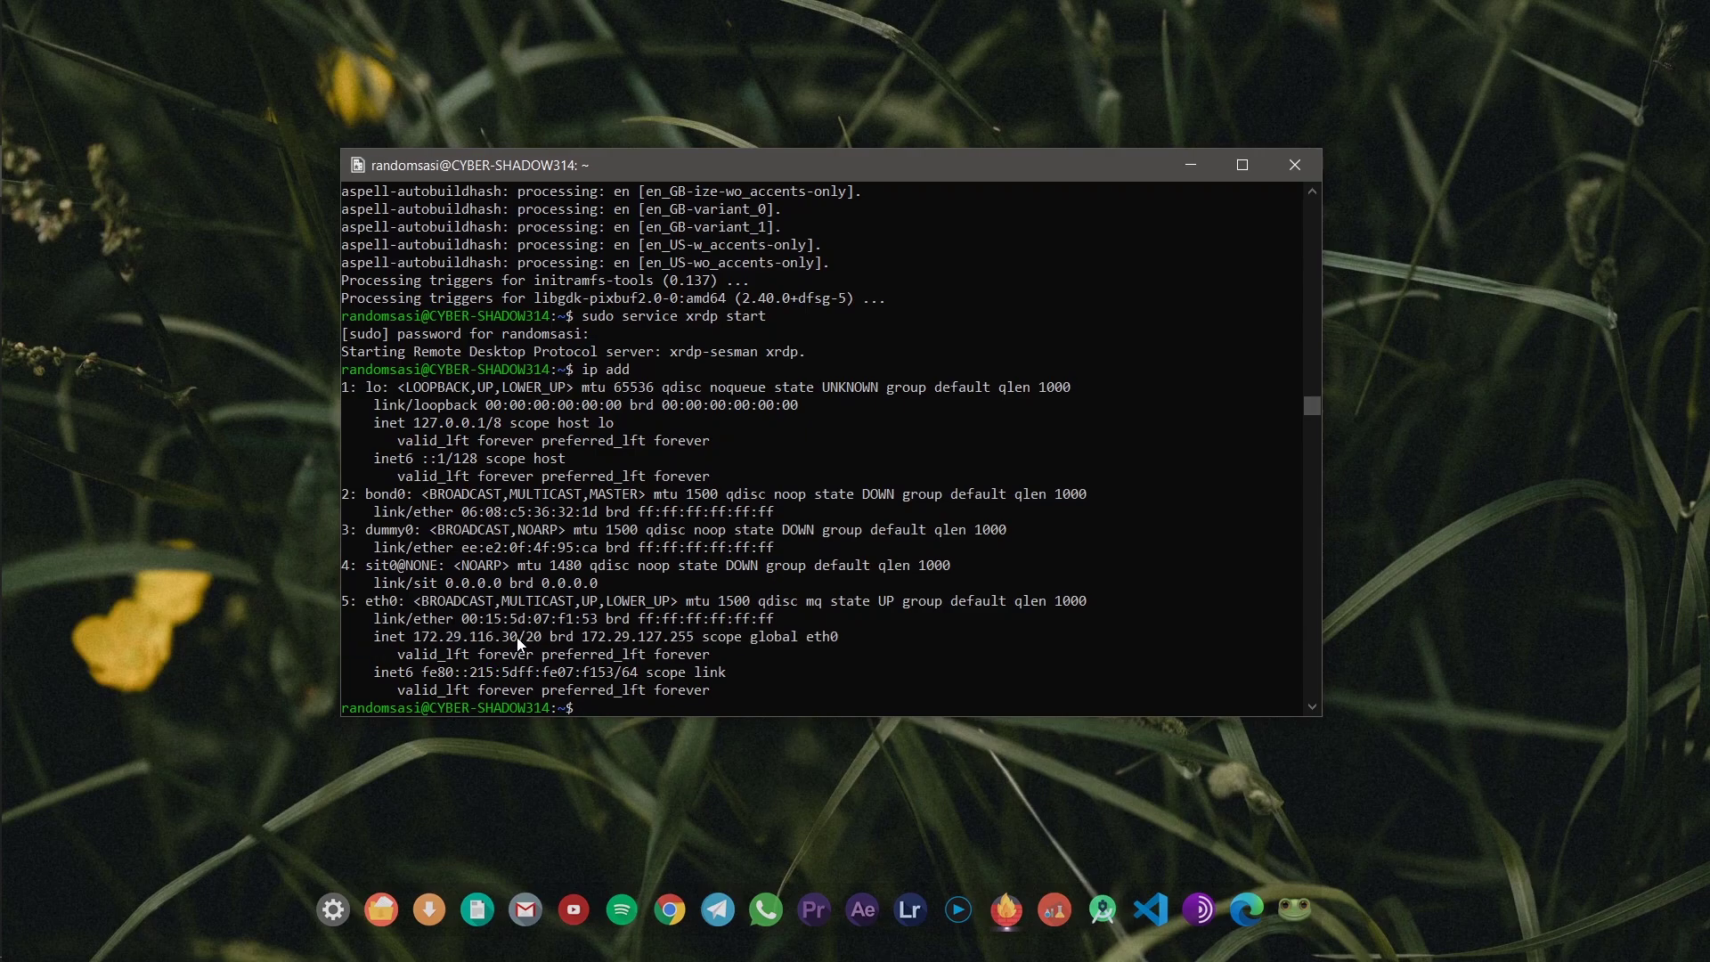
# Launch Remote Desktop Connection to 172.29.116.30, ticking Don't ask me again on the warning.
pyautogui.press('super')
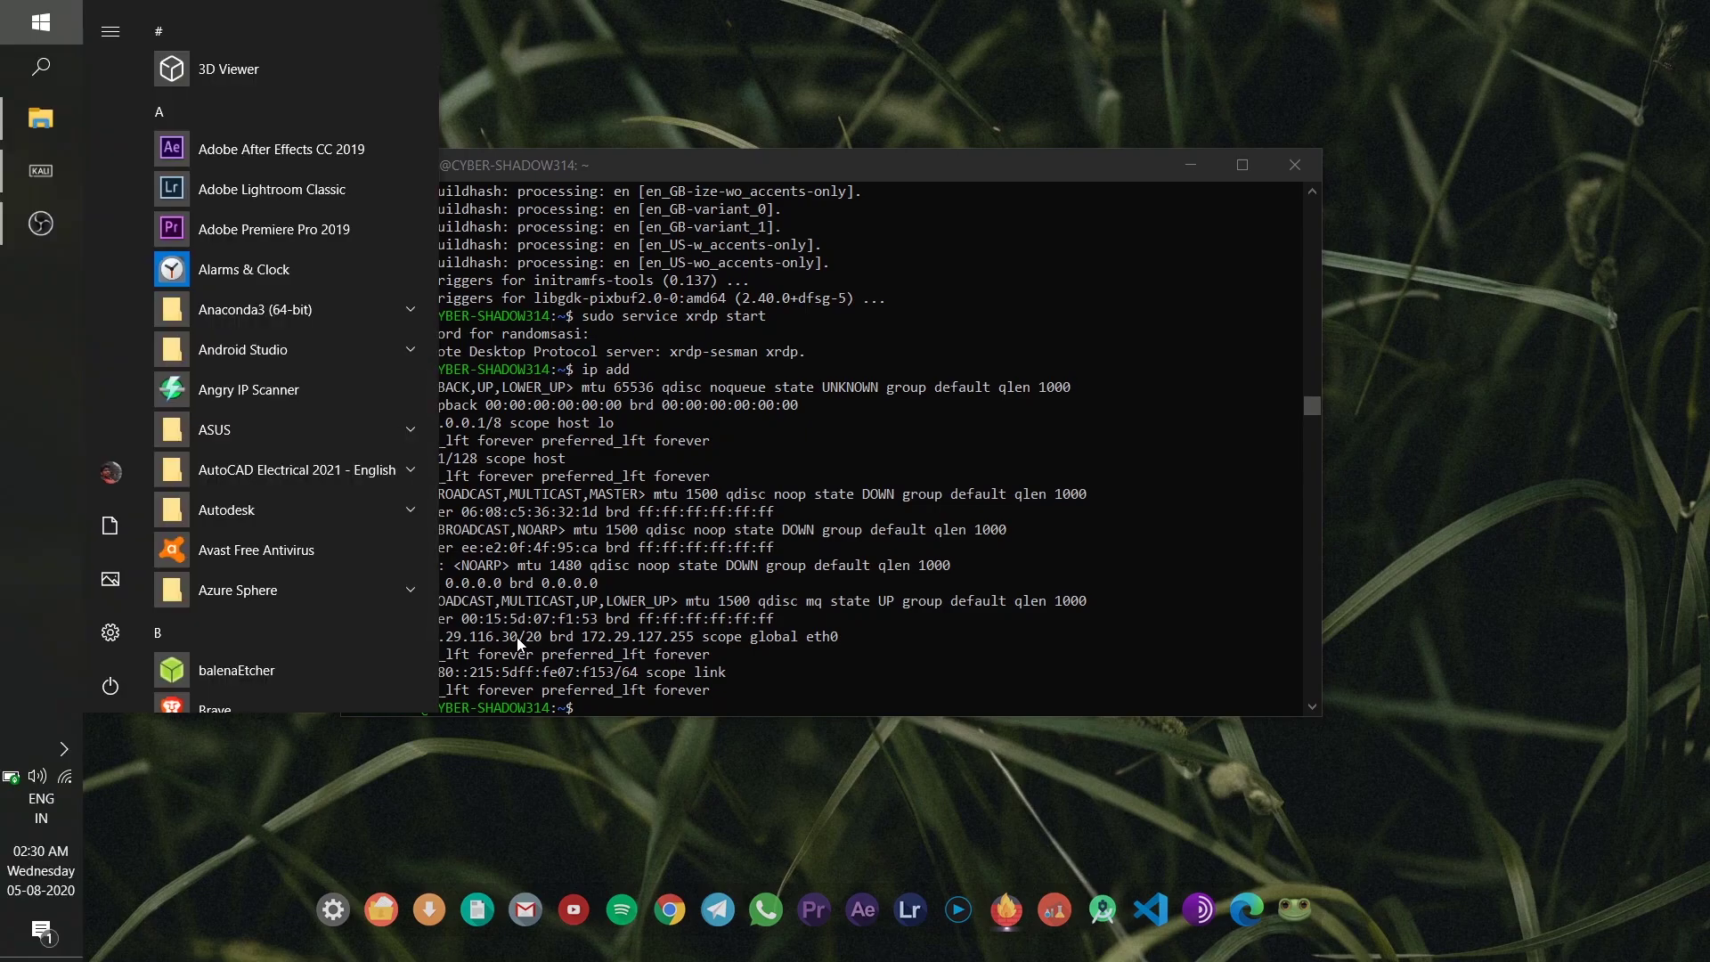
pyautogui.write('rem')
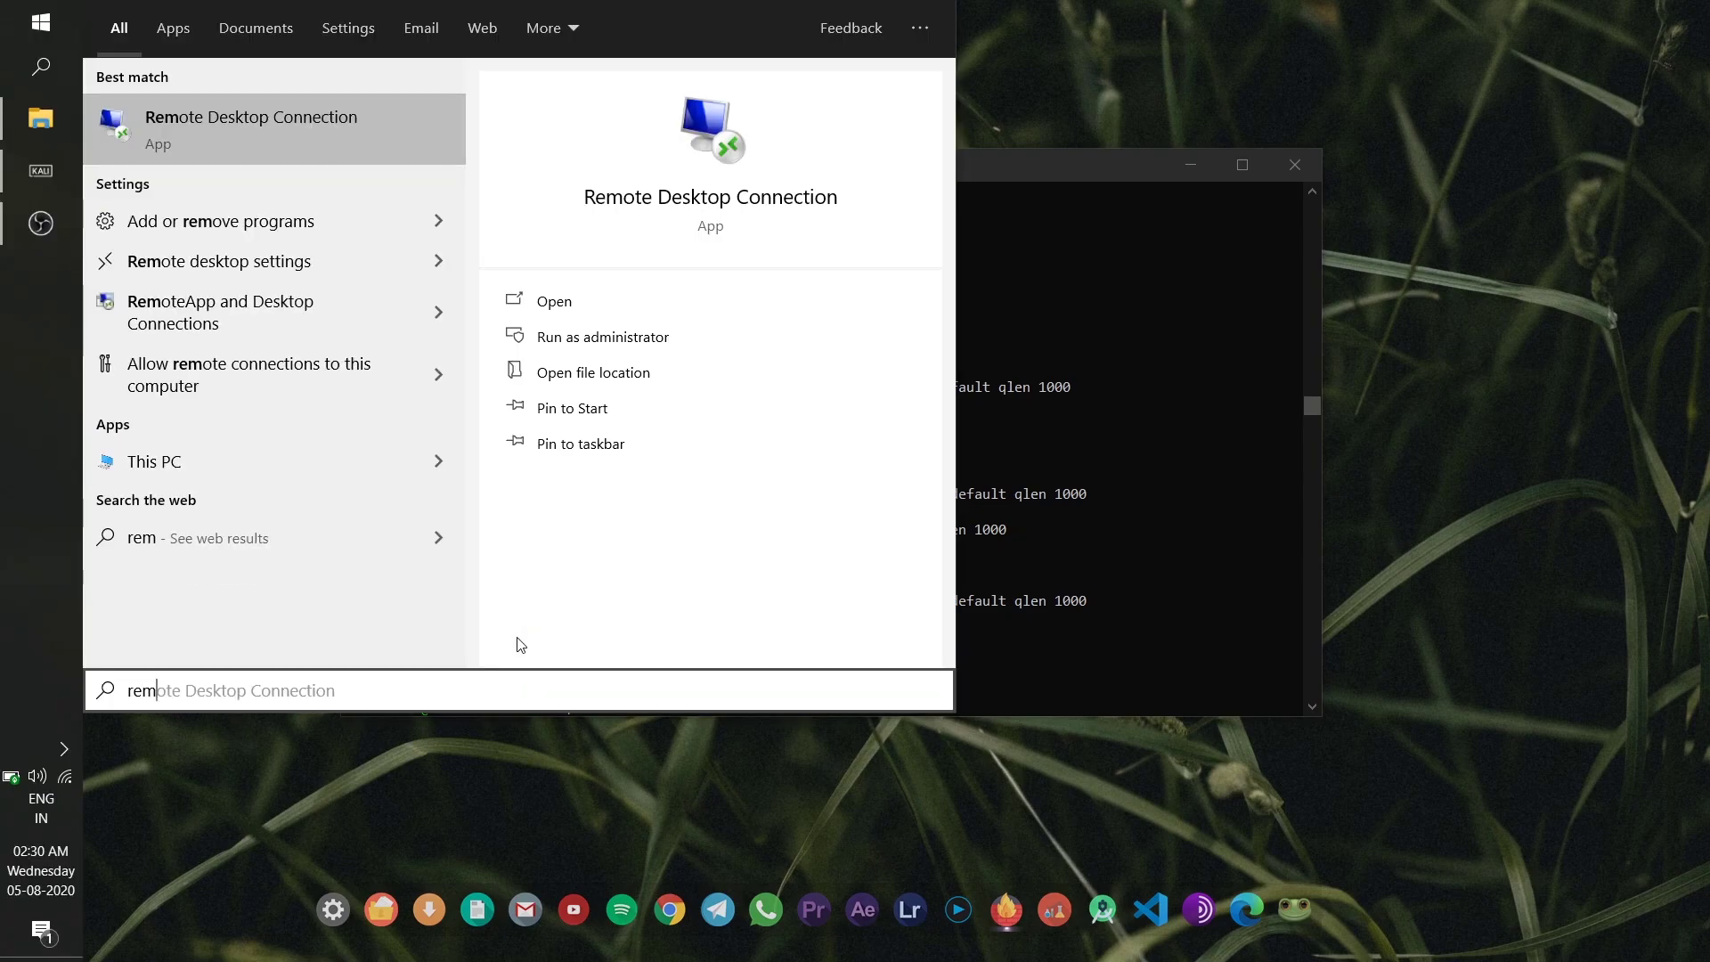
pyautogui.click(257, 118)
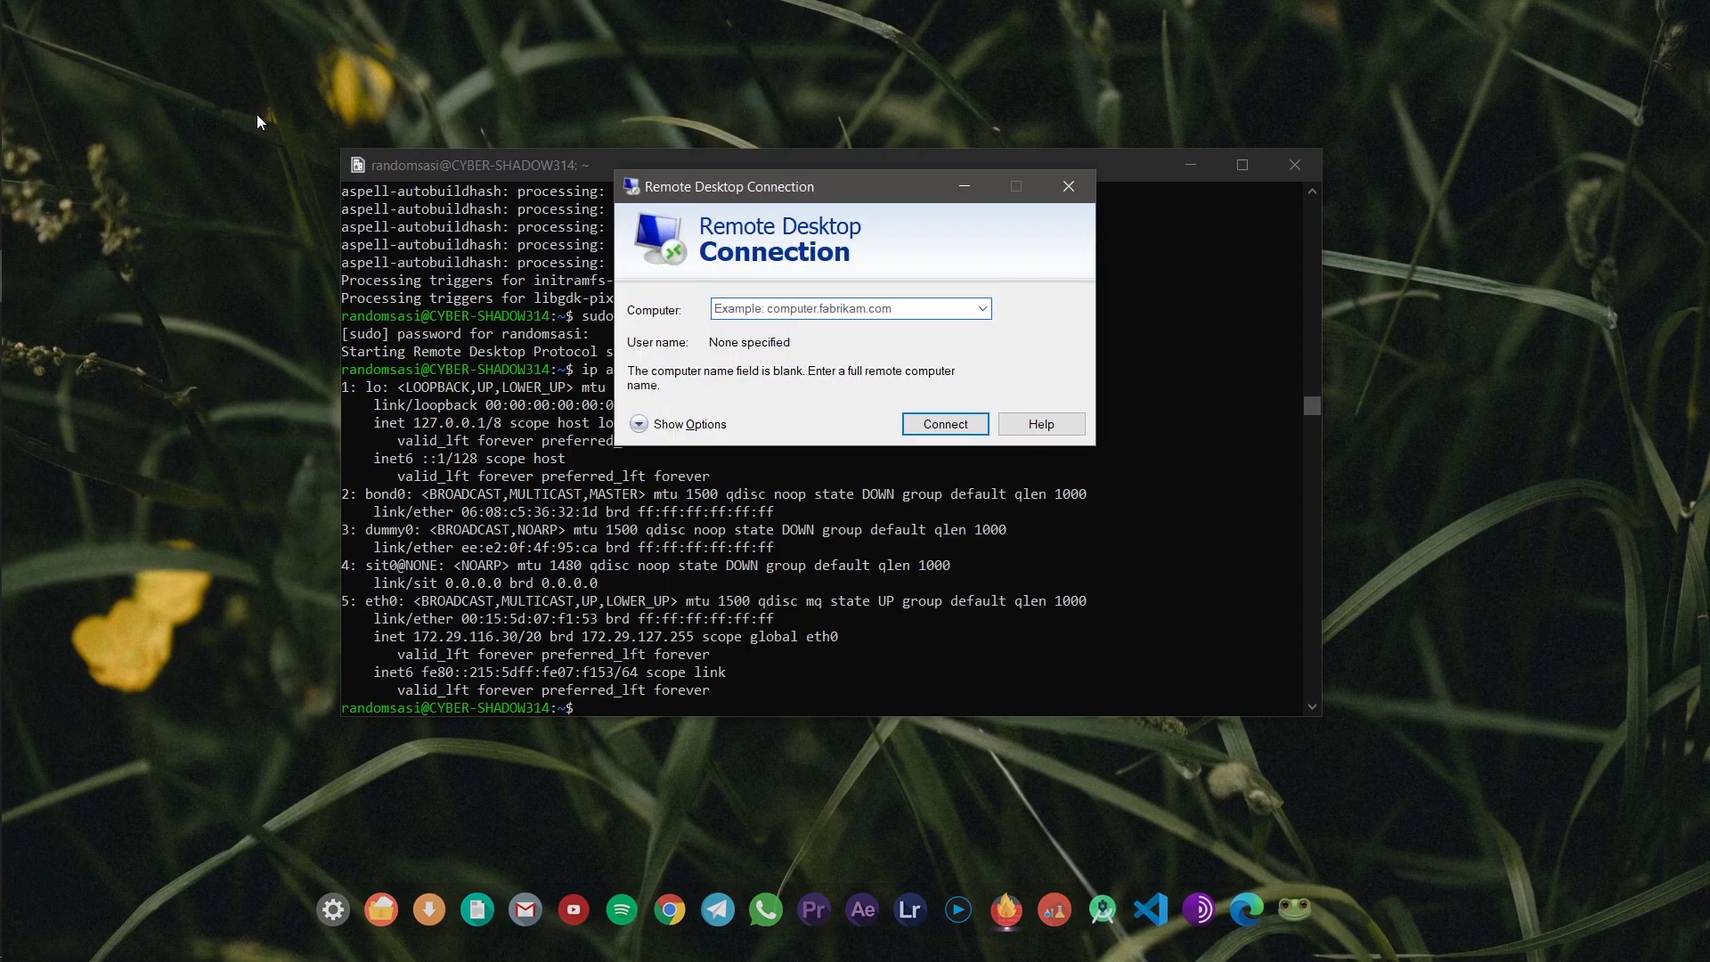
pyautogui.hotkey('ctrl', 'v')
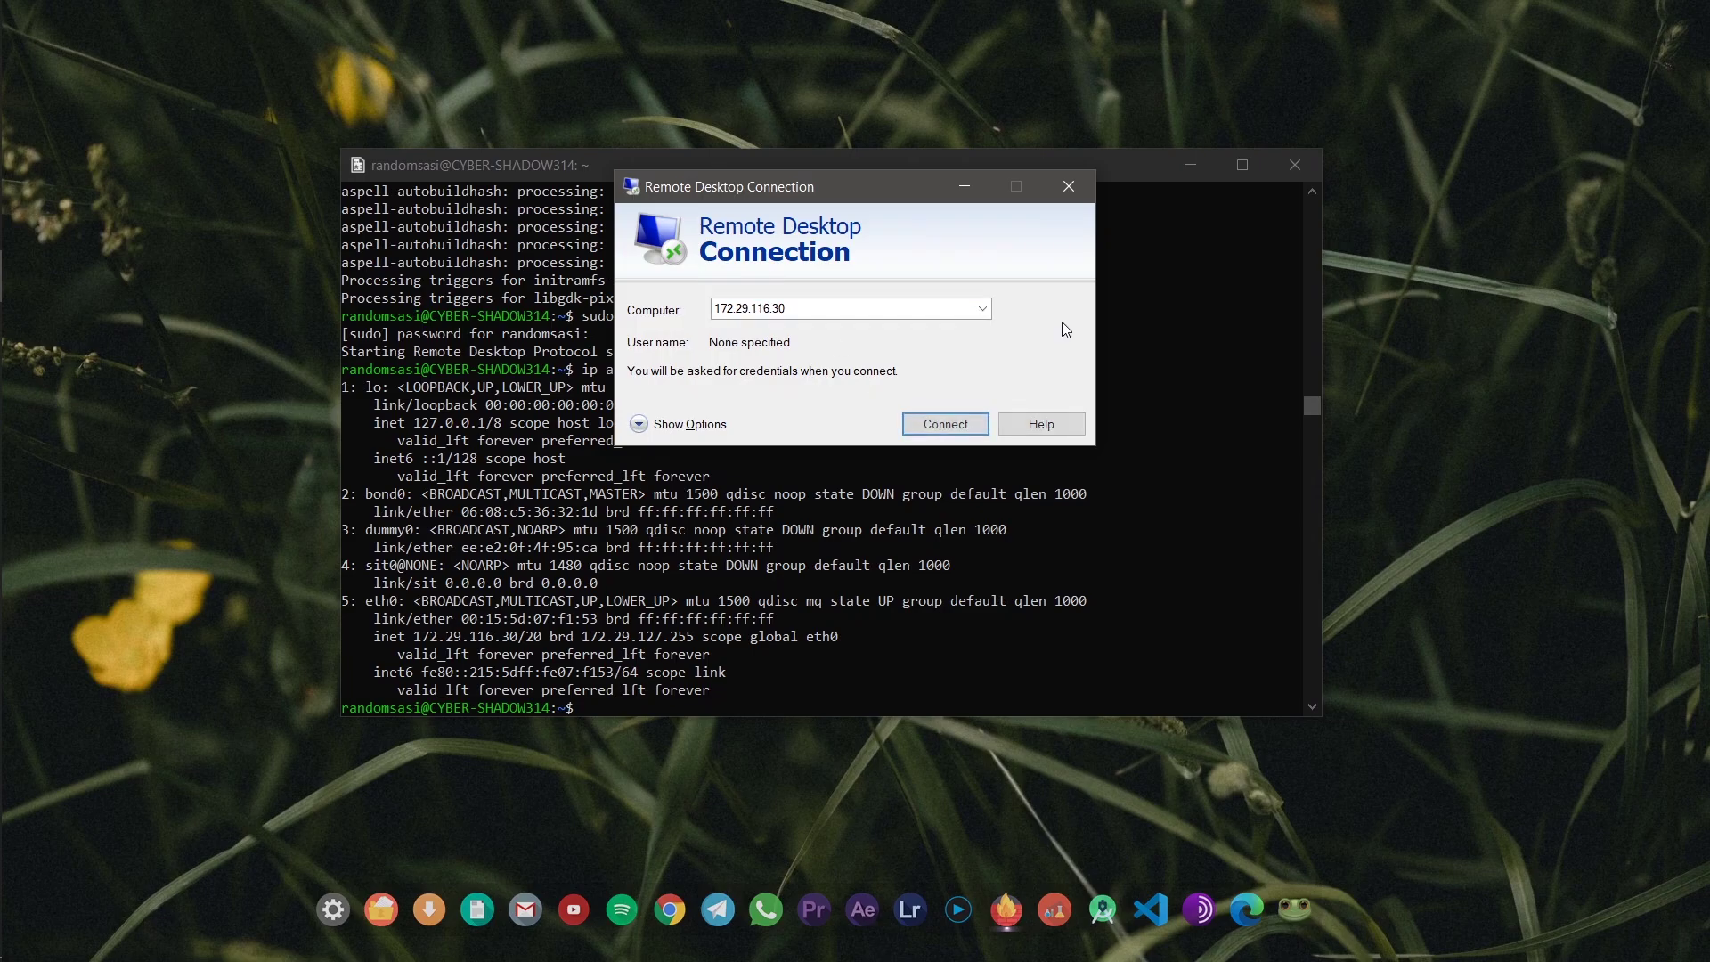
pyautogui.click(949, 422)
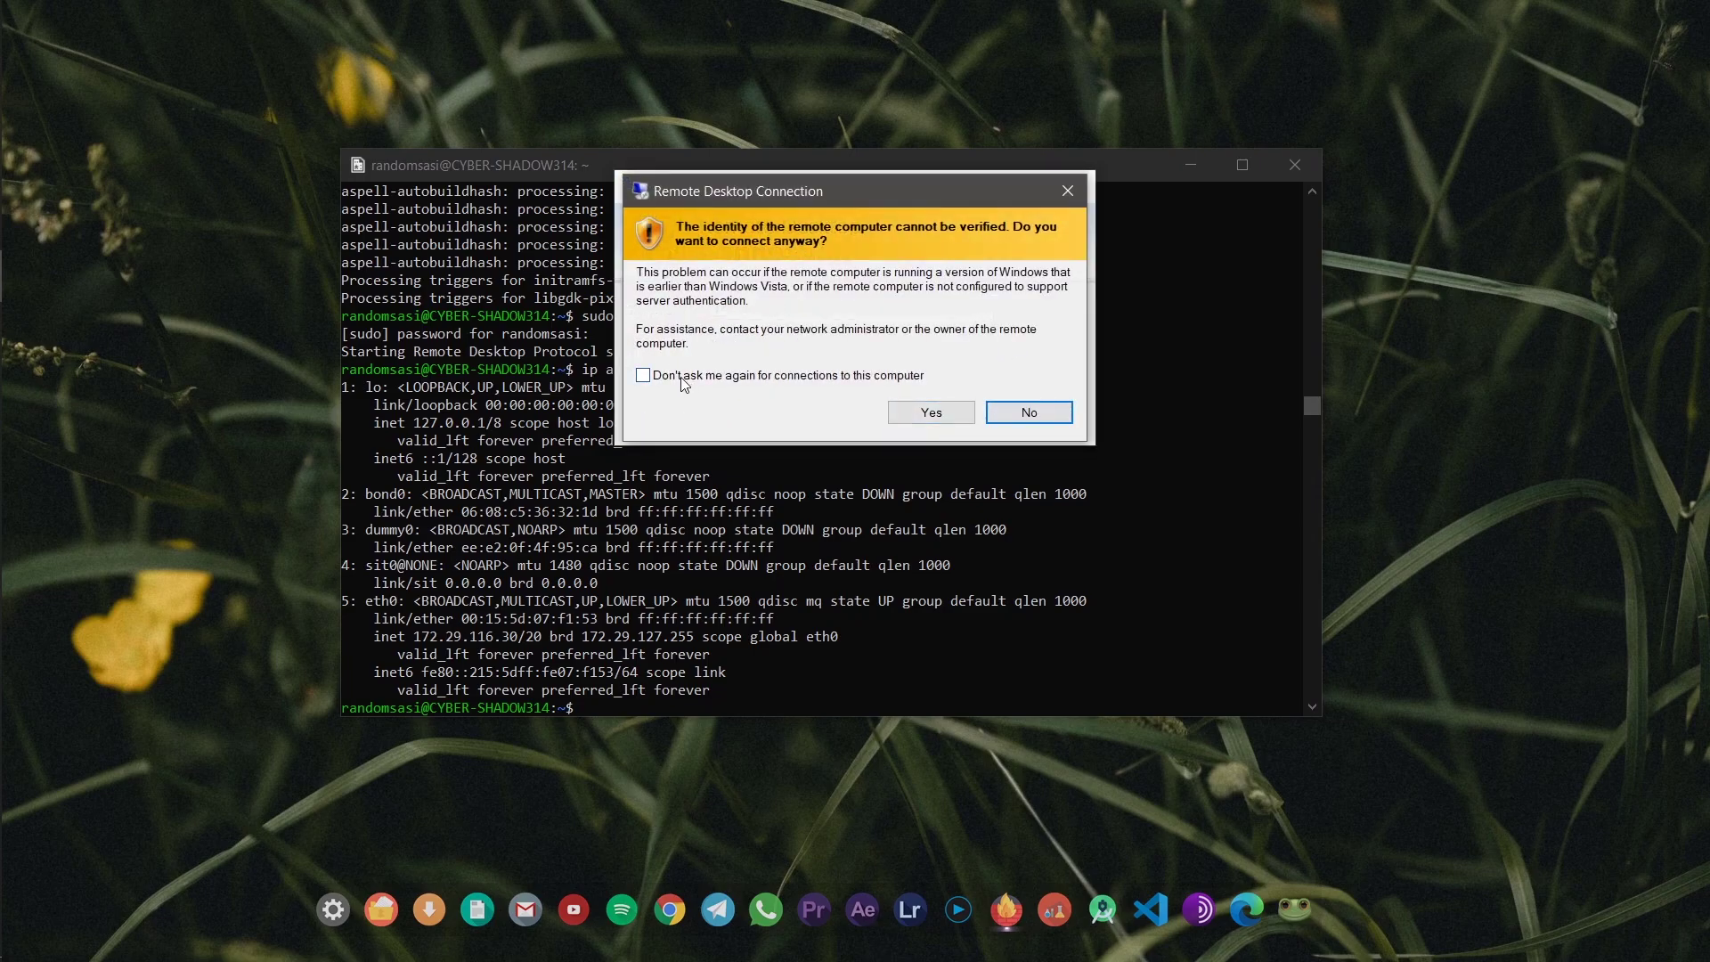
pyautogui.click(643, 375)
# Accept the identity warning and fill in the Kali username and password at the xrdp login.
pyautogui.click(931, 412)
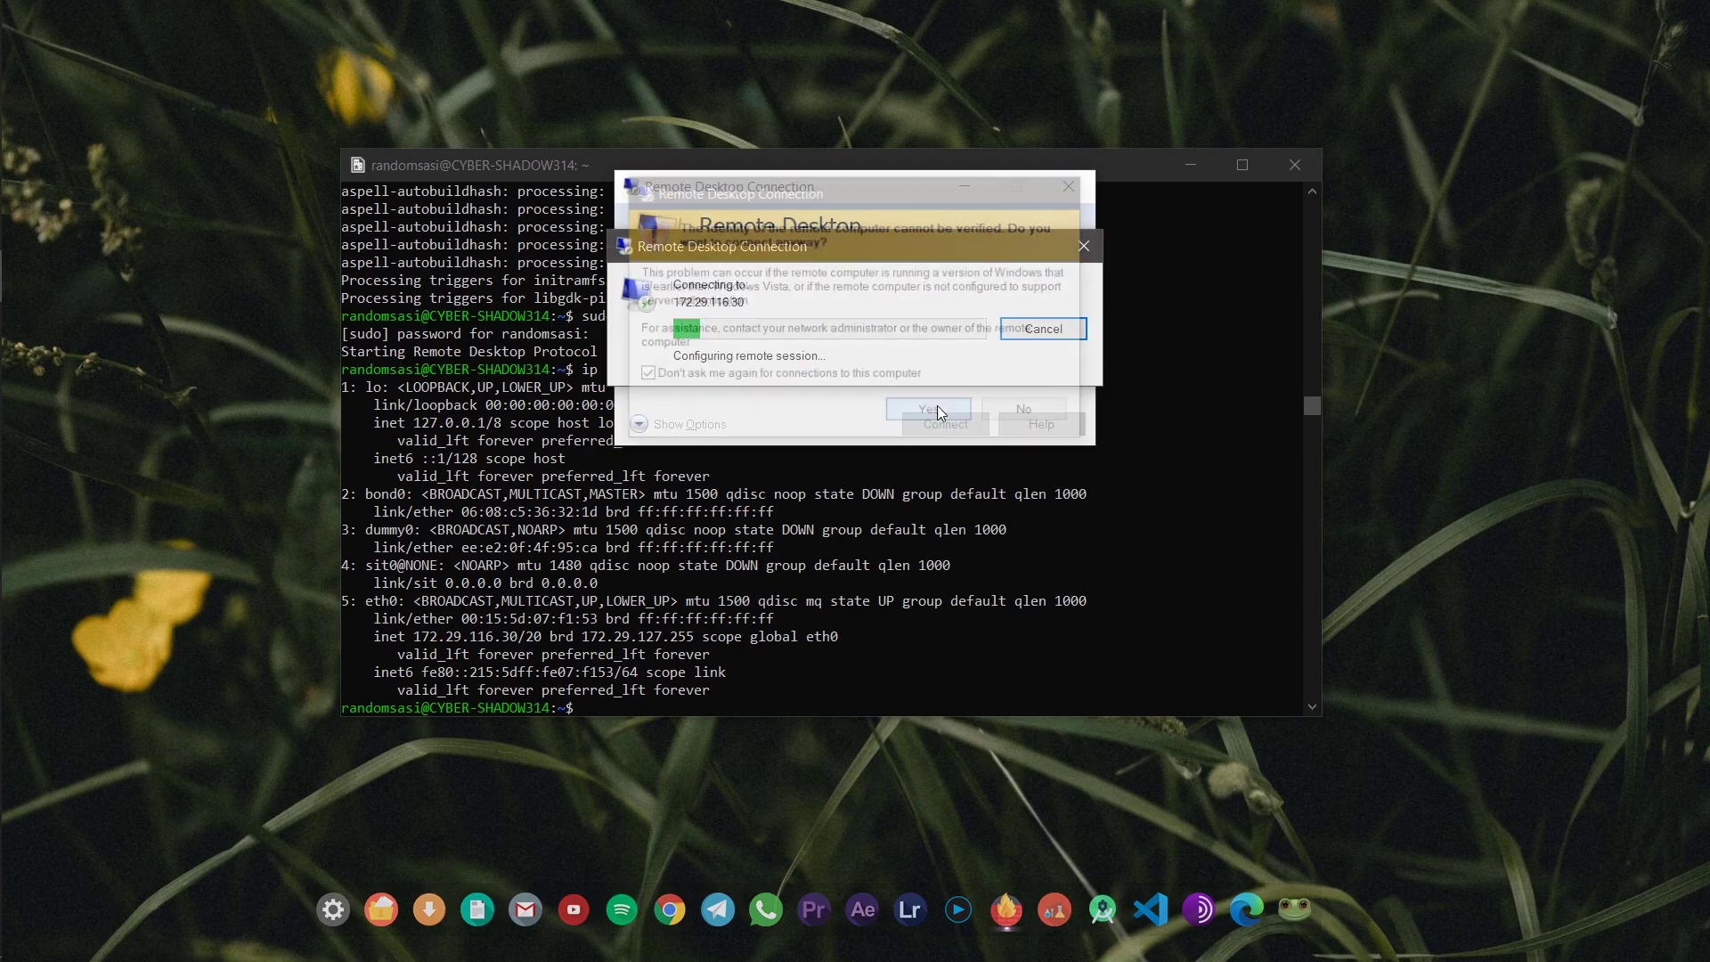
pyautogui.write('ran')
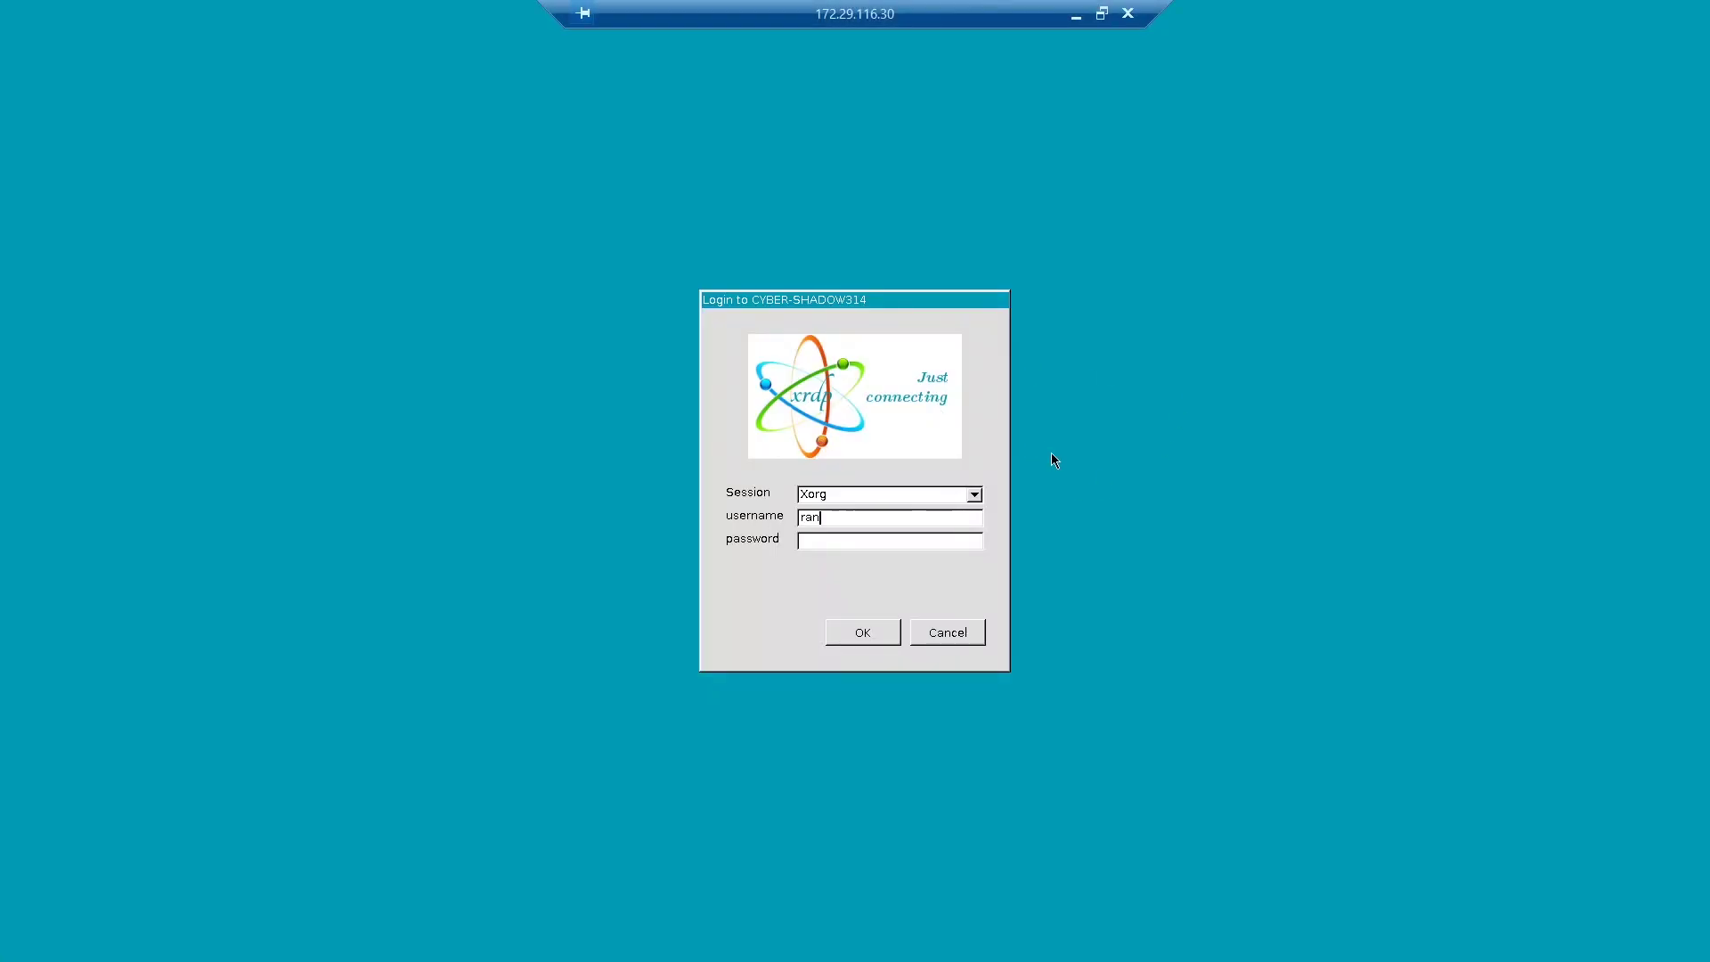
pyautogui.write('domaasi')
pyautogui.click(877, 538)
pyautogui.write('**************')
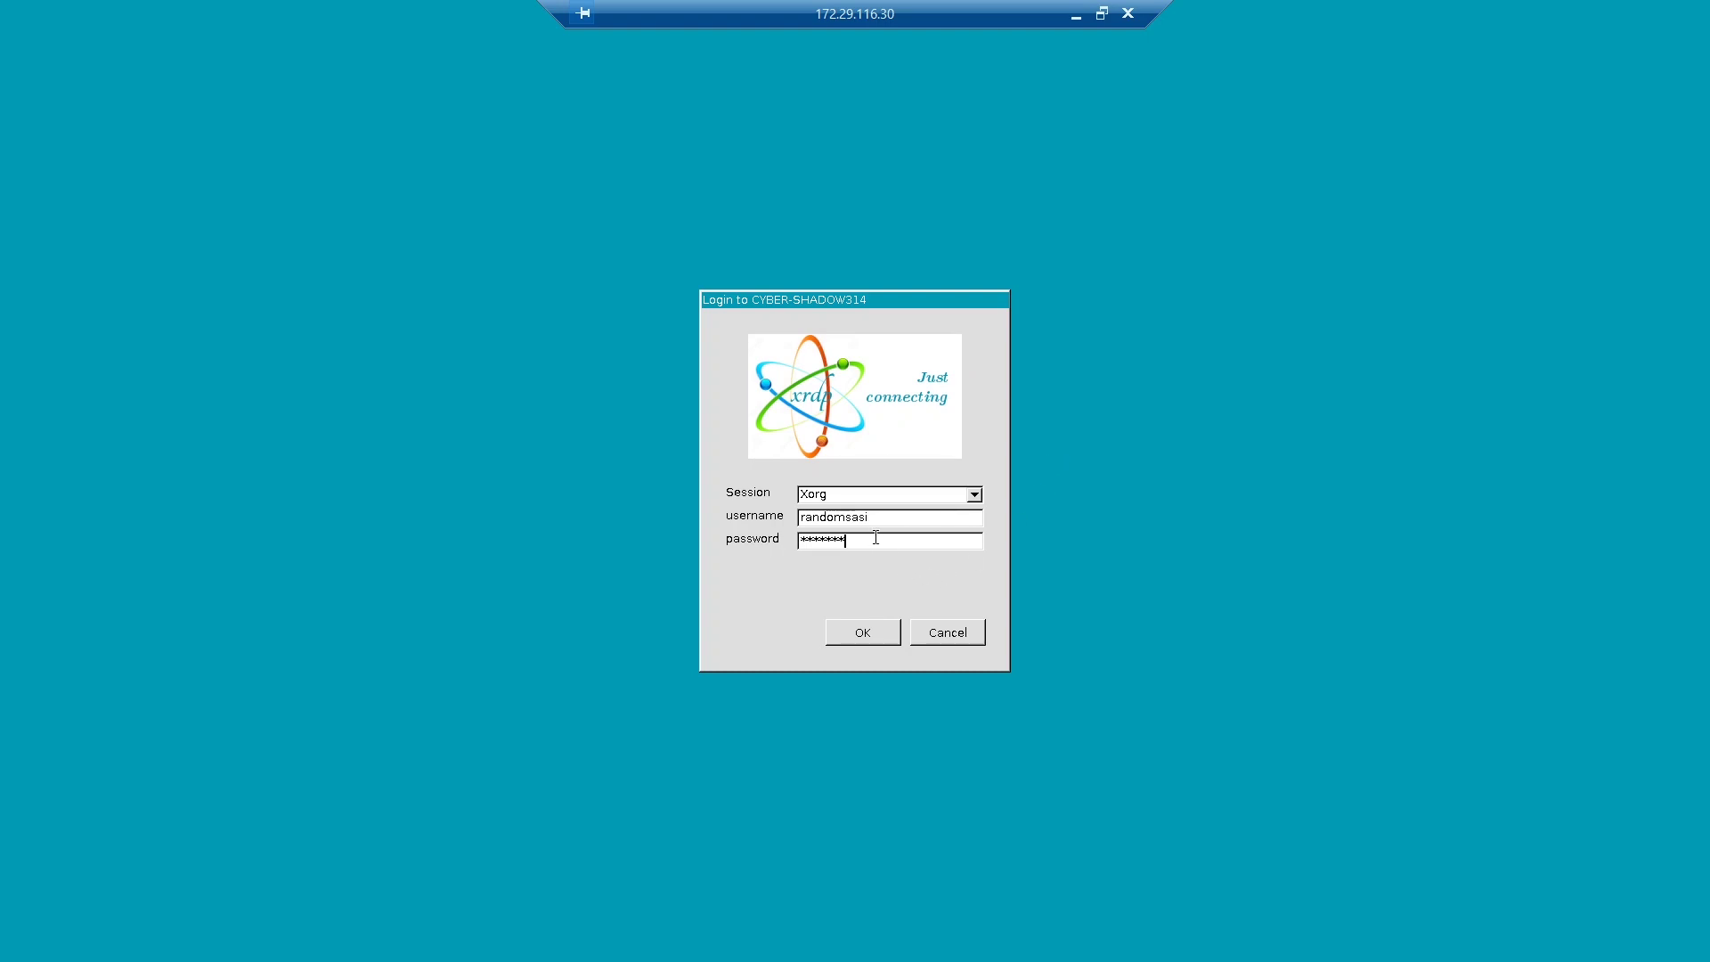